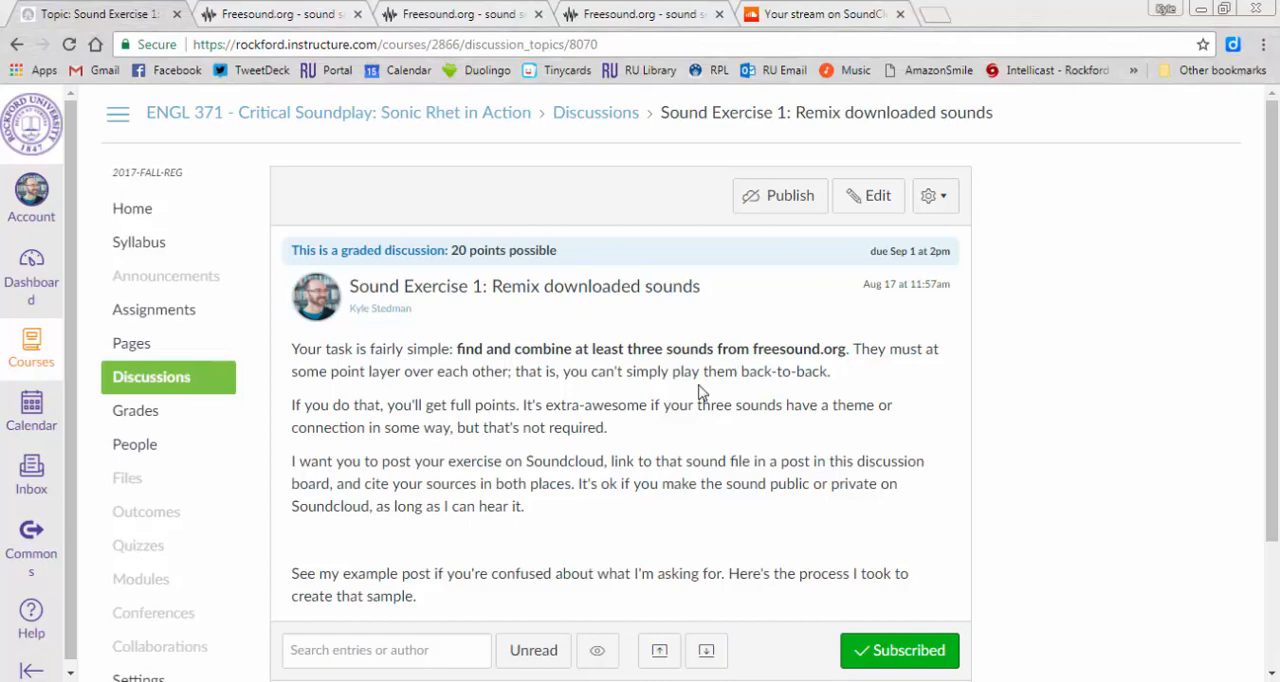
- Preview CassetteRewind.flac in the Freesound results for "cassette rewind" and open its sound page
click(287, 17)
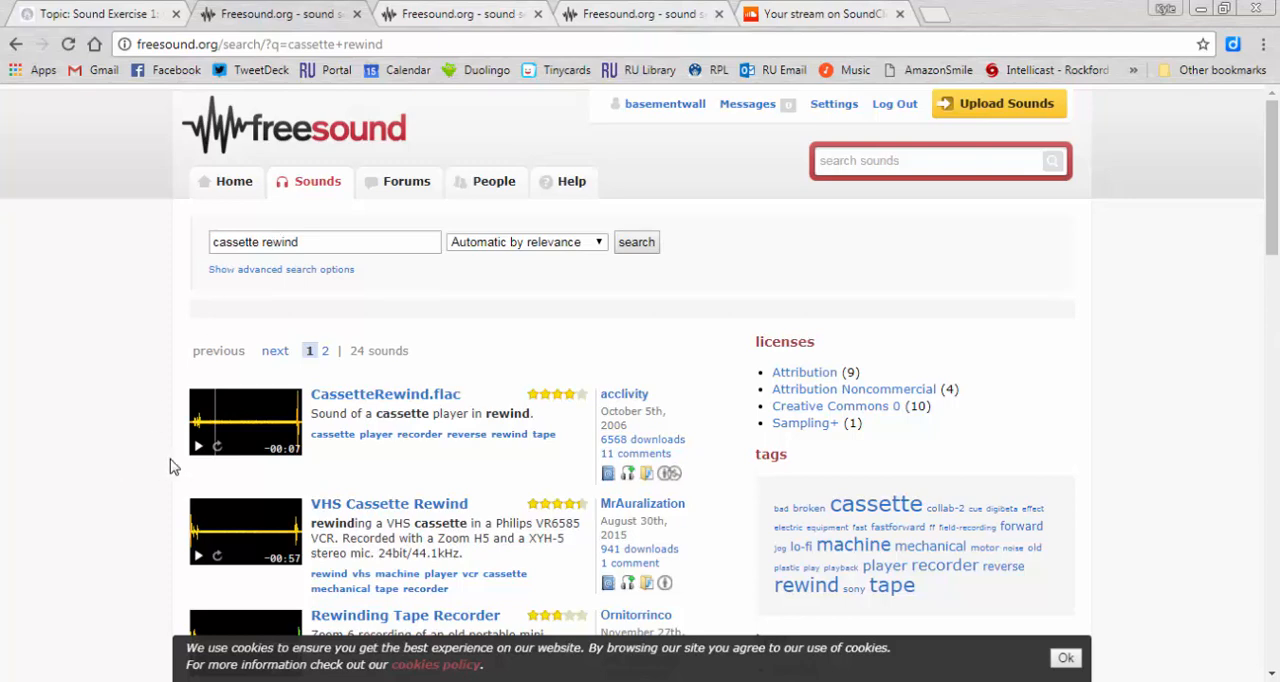
click(198, 451)
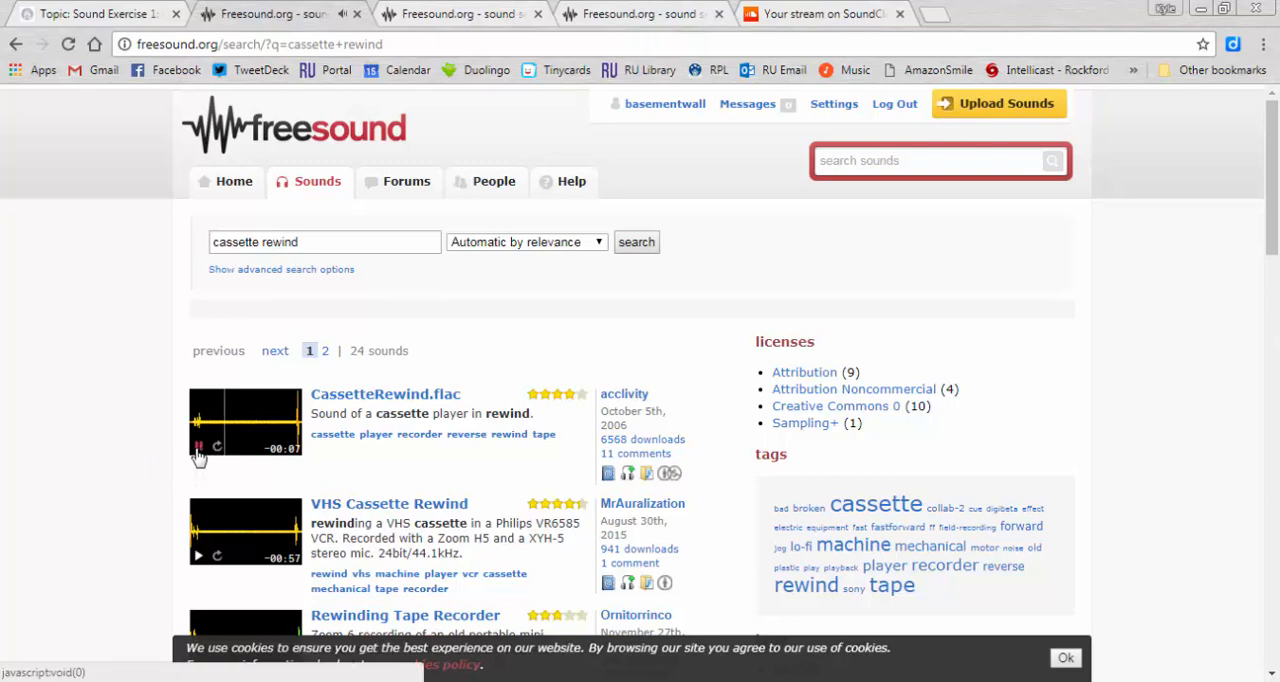
click(192, 426)
click(360, 398)
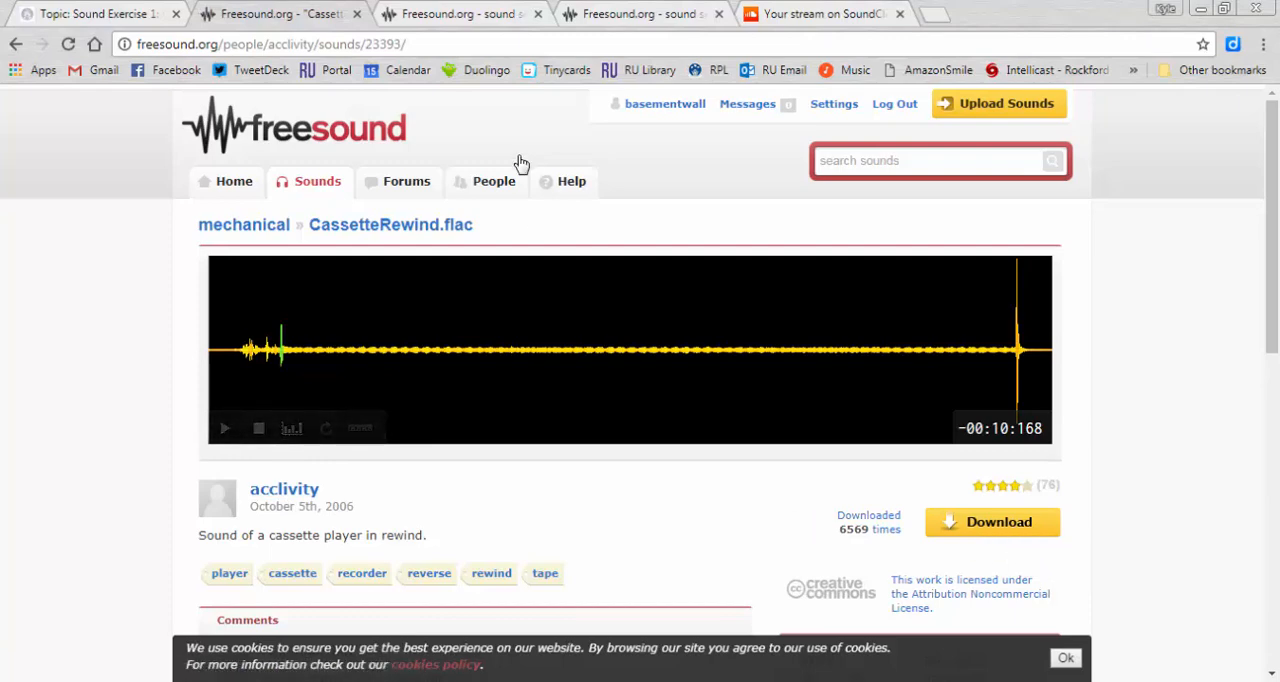
- Preview back to the 80's.mp3, SynthMadnessV1.mp3 and pop rock loop 3.wav in the "80s music" search results
click(462, 12)
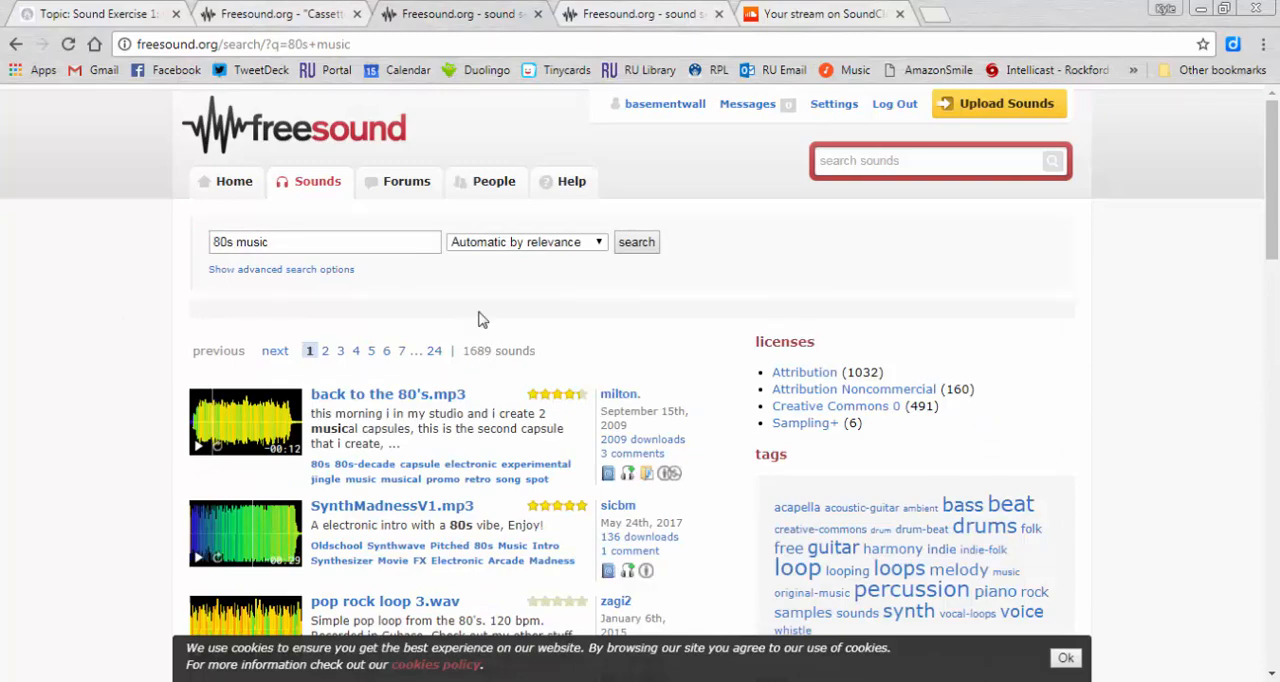
scroll(120, 450, down, 1)
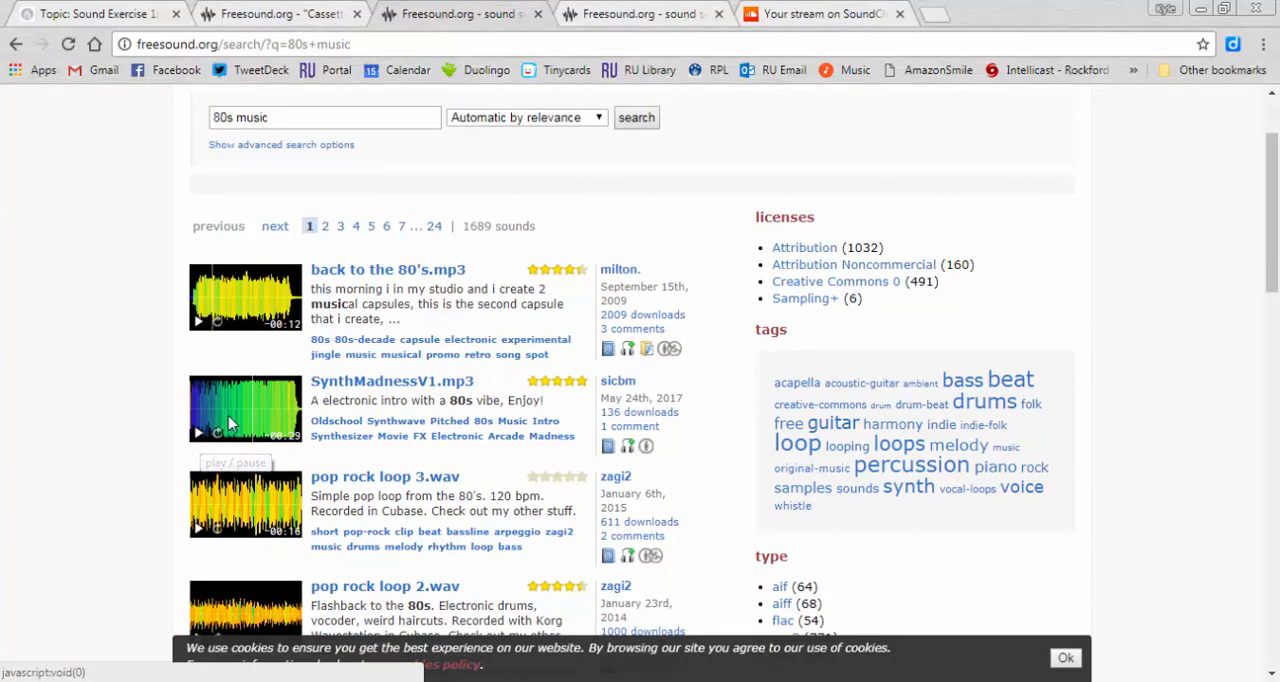
click(250, 313)
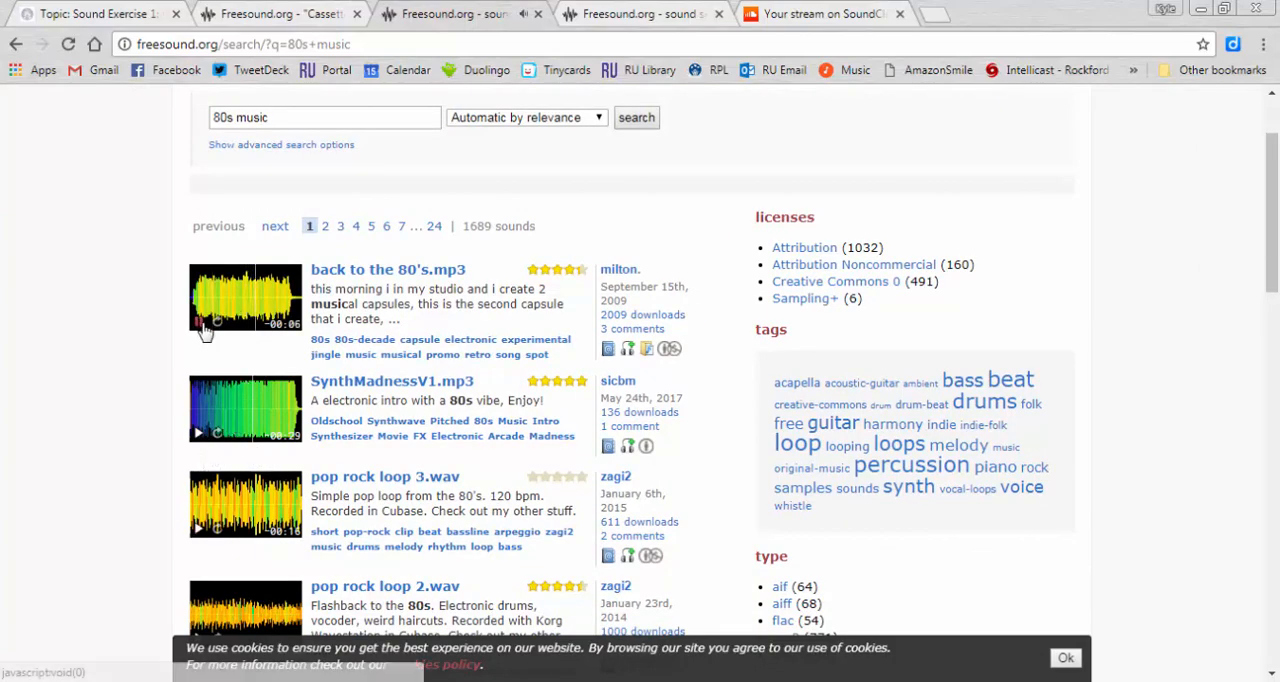
click(255, 425)
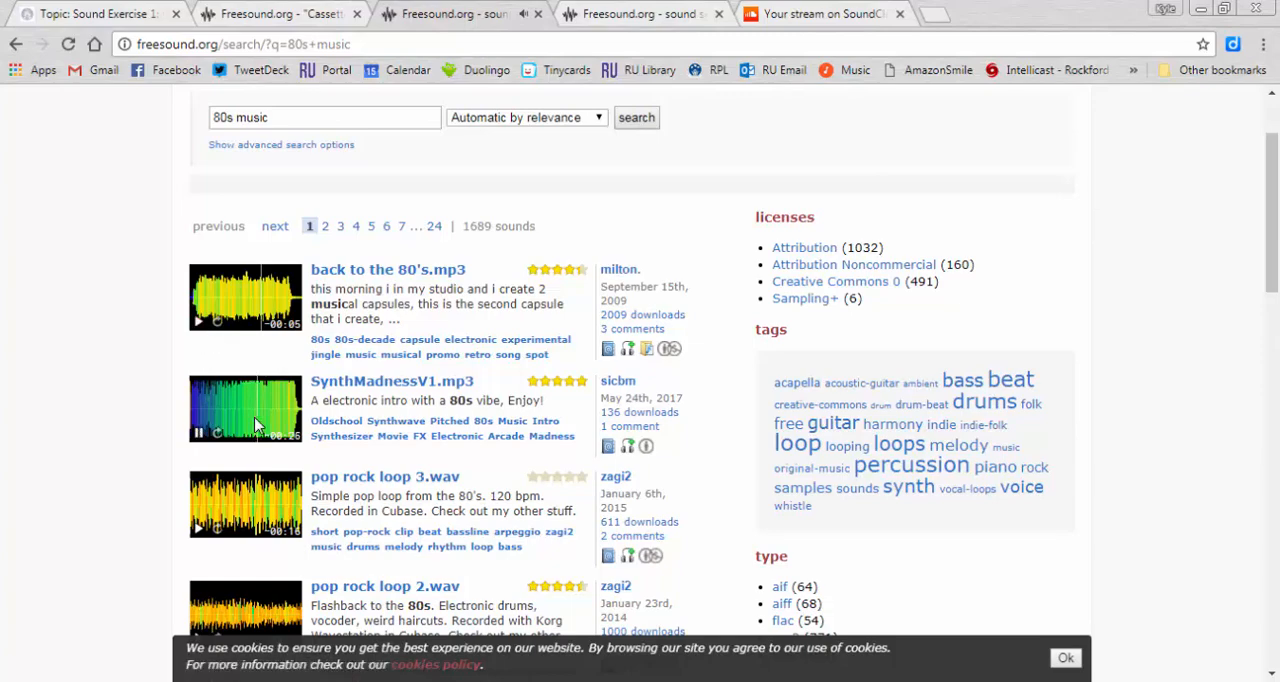
click(243, 512)
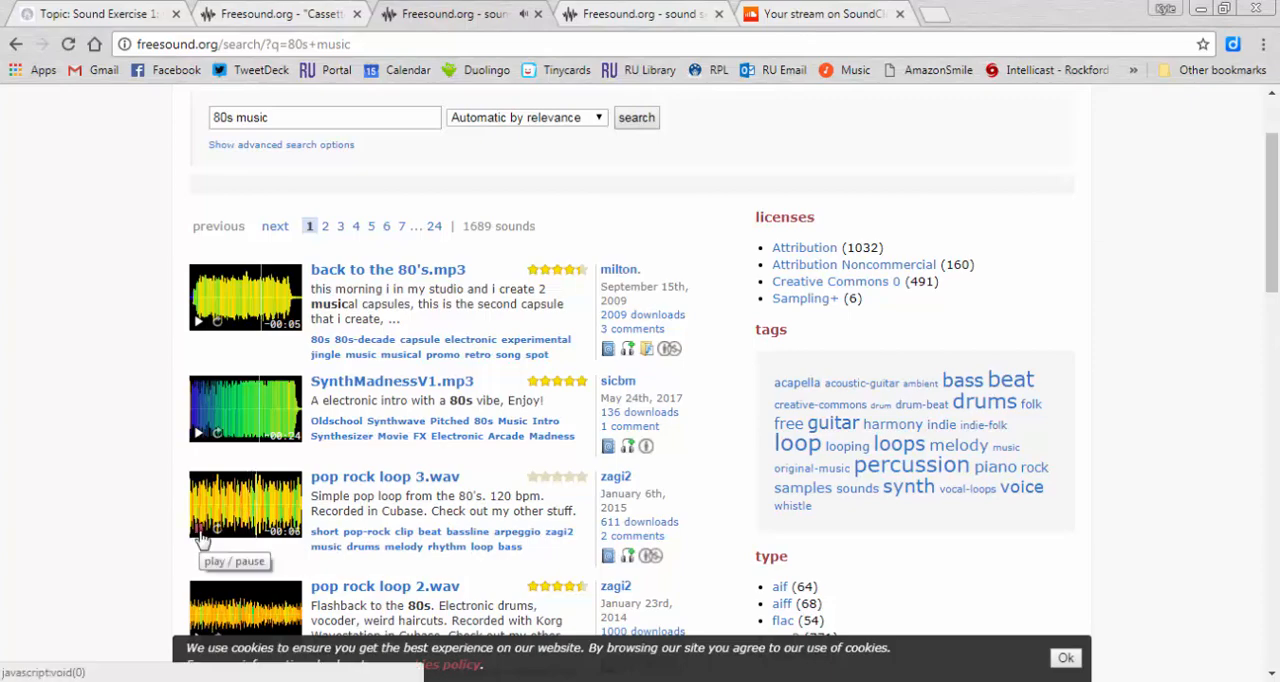
- Open the page of pop rock loop 3.wav and download the sound into the SE1-remix3sounds folder
click(420, 482)
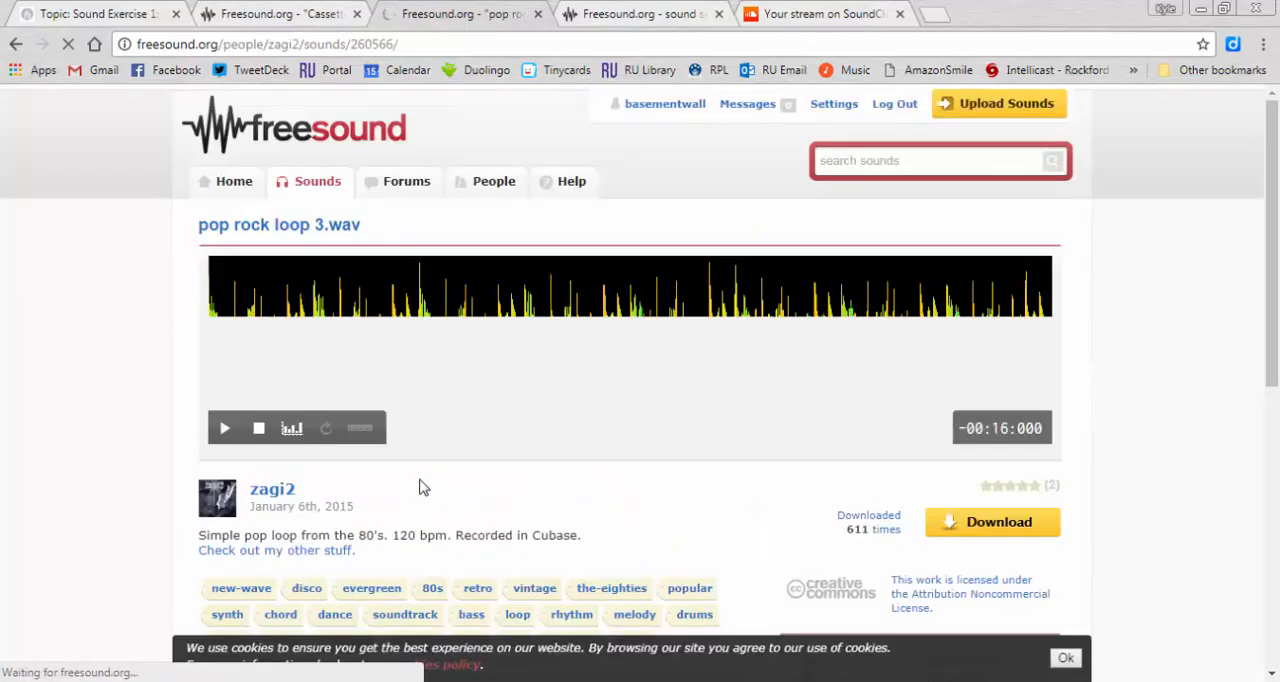
click(980, 523)
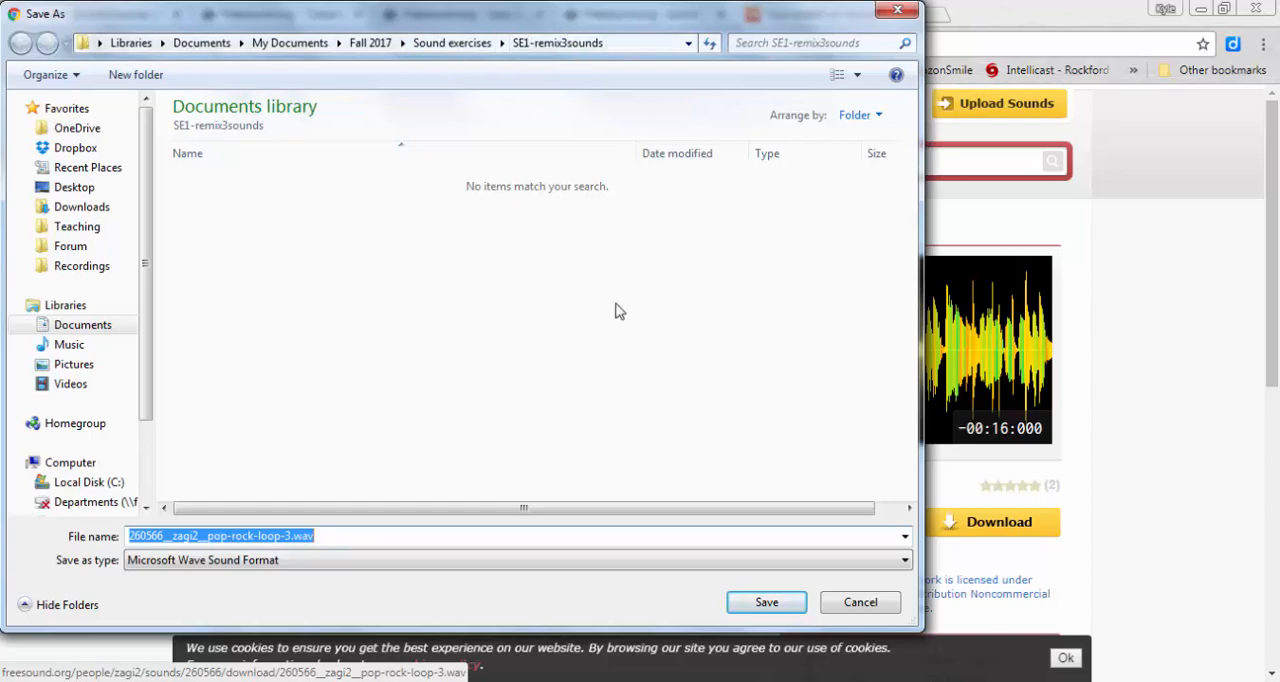
click(766, 603)
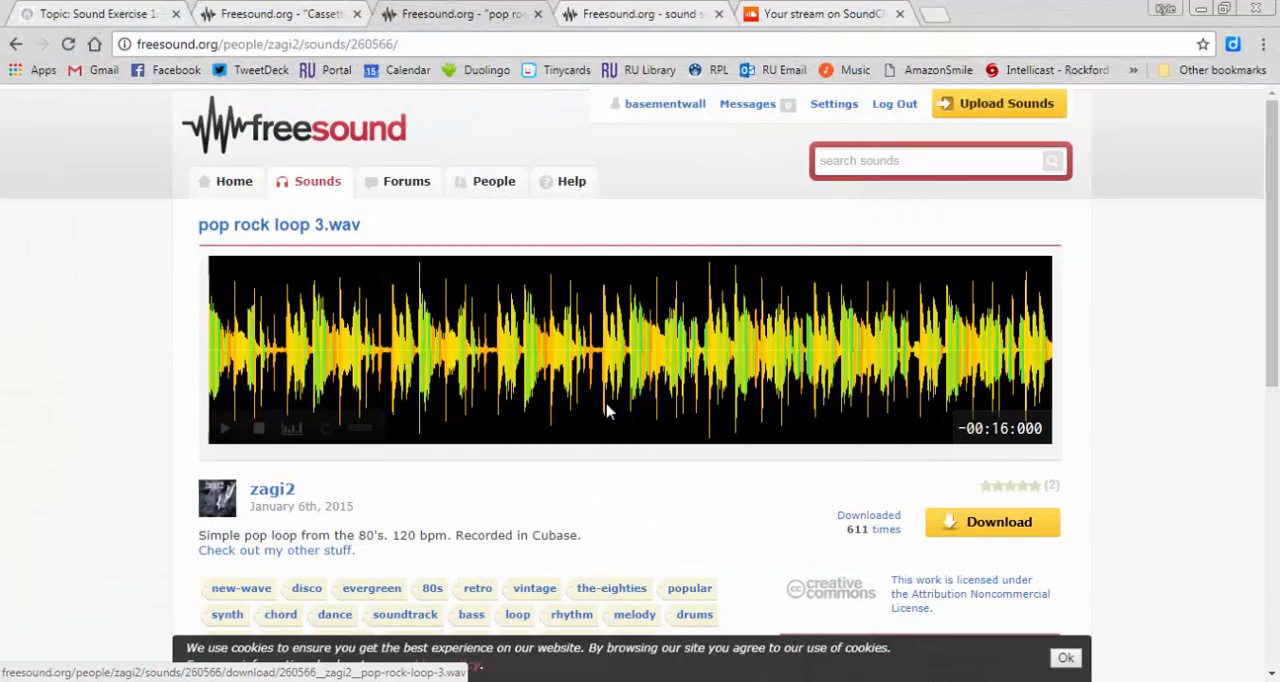
- Preview happy huming.mp3 in the "happy" search results and download it into the SE1-remix3sounds folder
click(600, 10)
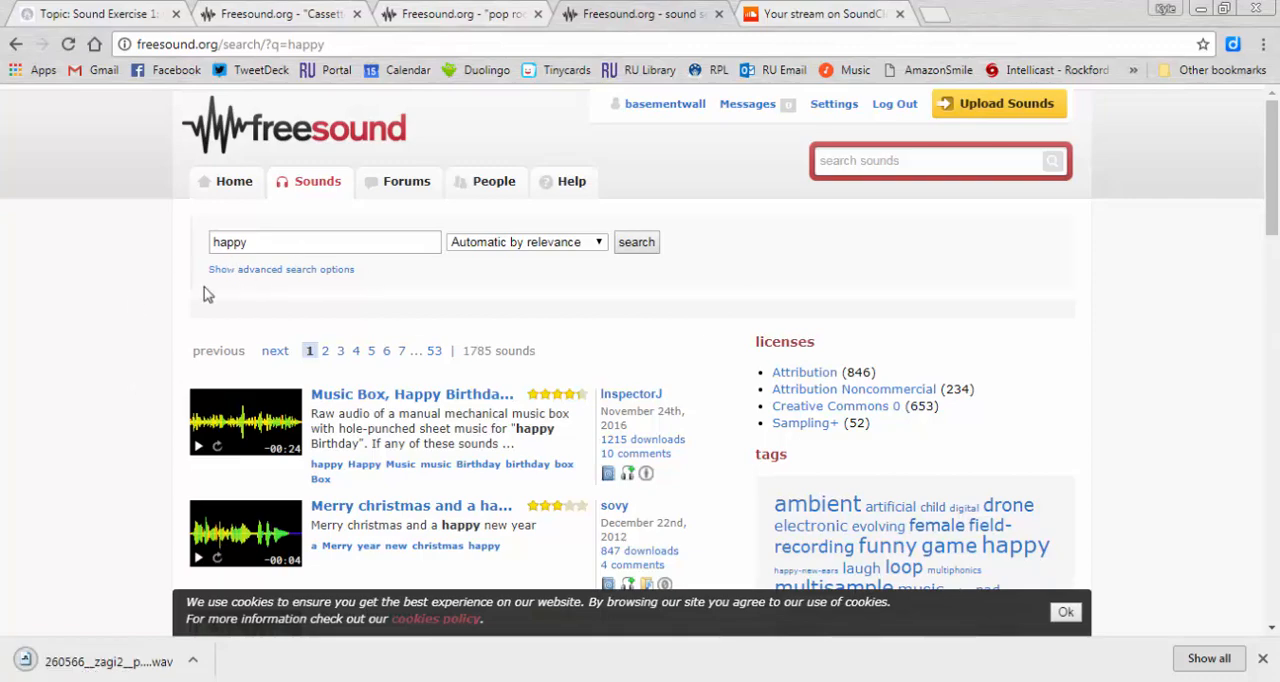
scroll(300, 320, down, 3)
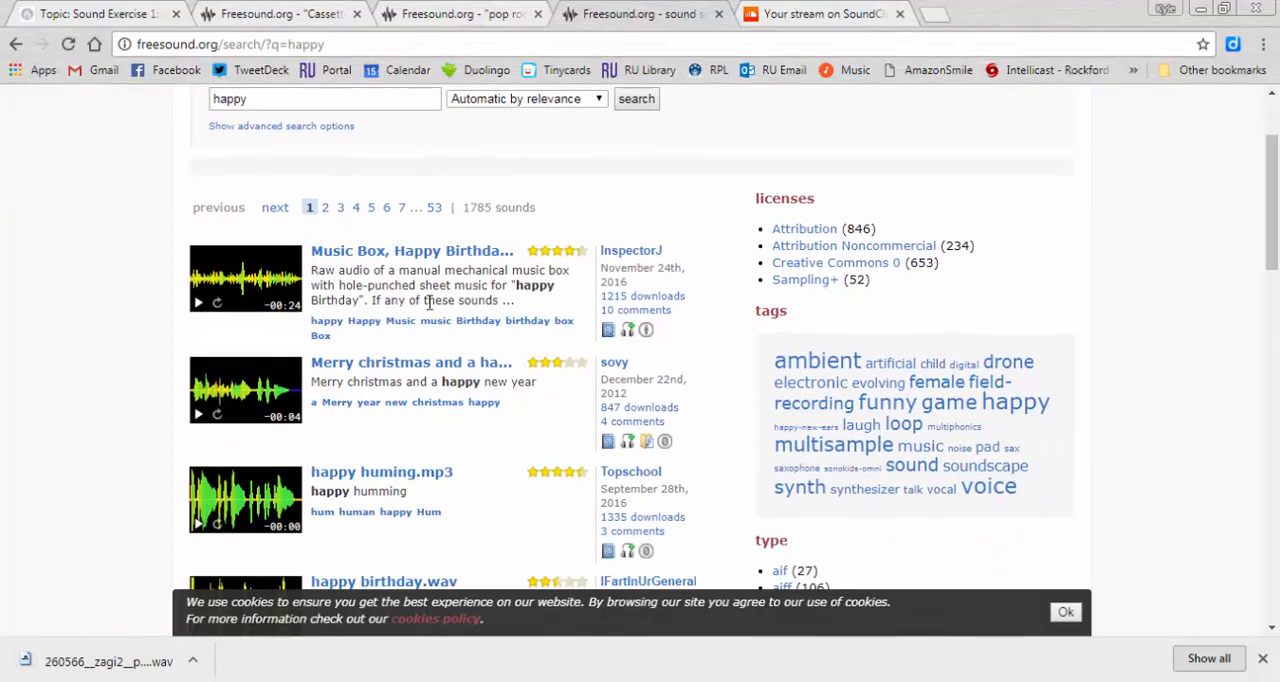
scroll(123, 403, down, 4)
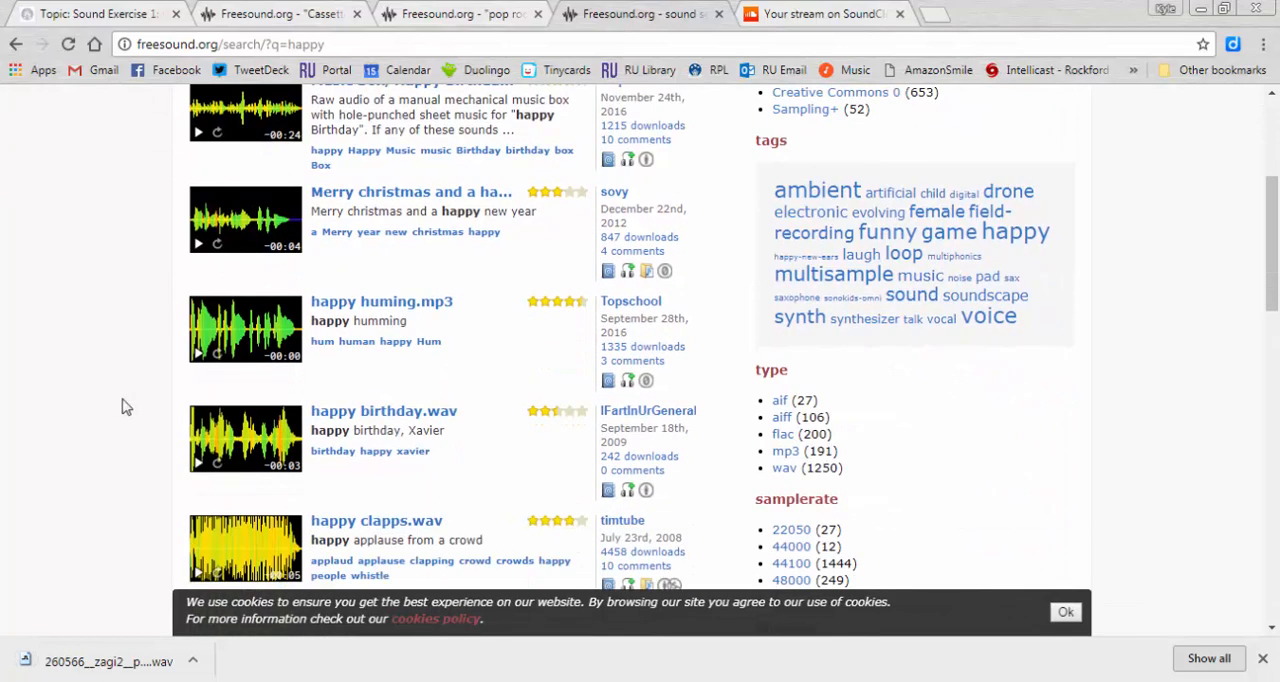
click(199, 330)
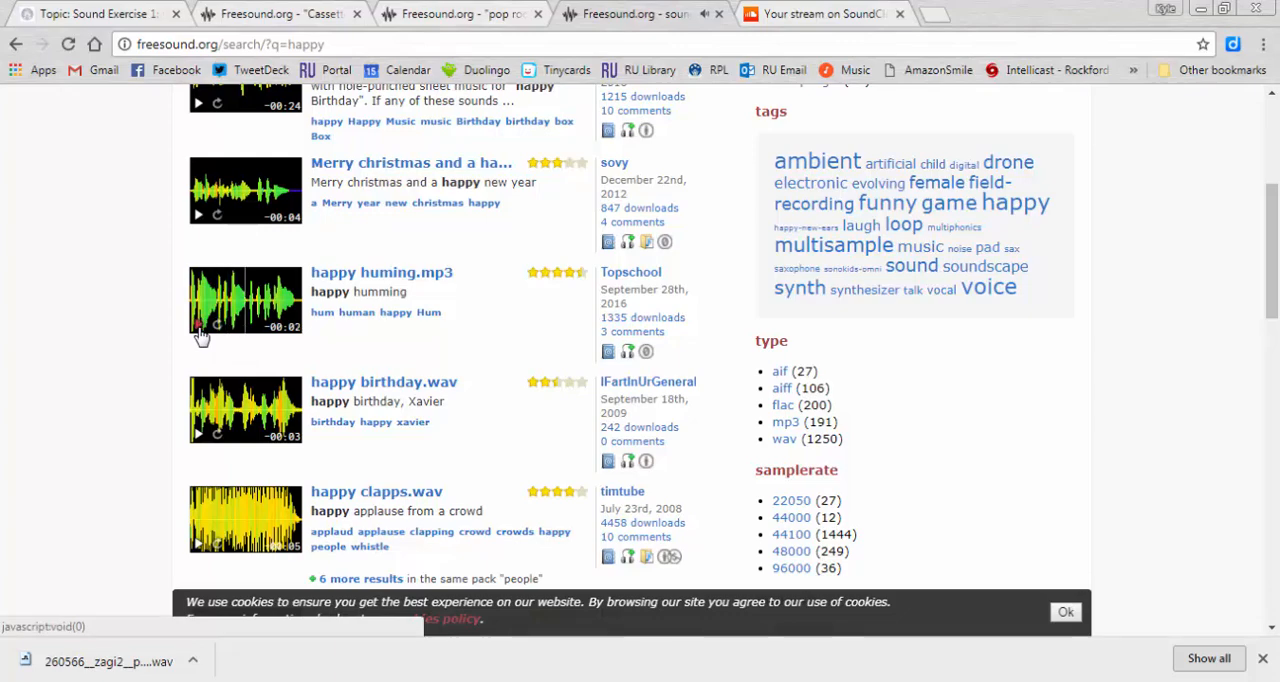
click(415, 276)
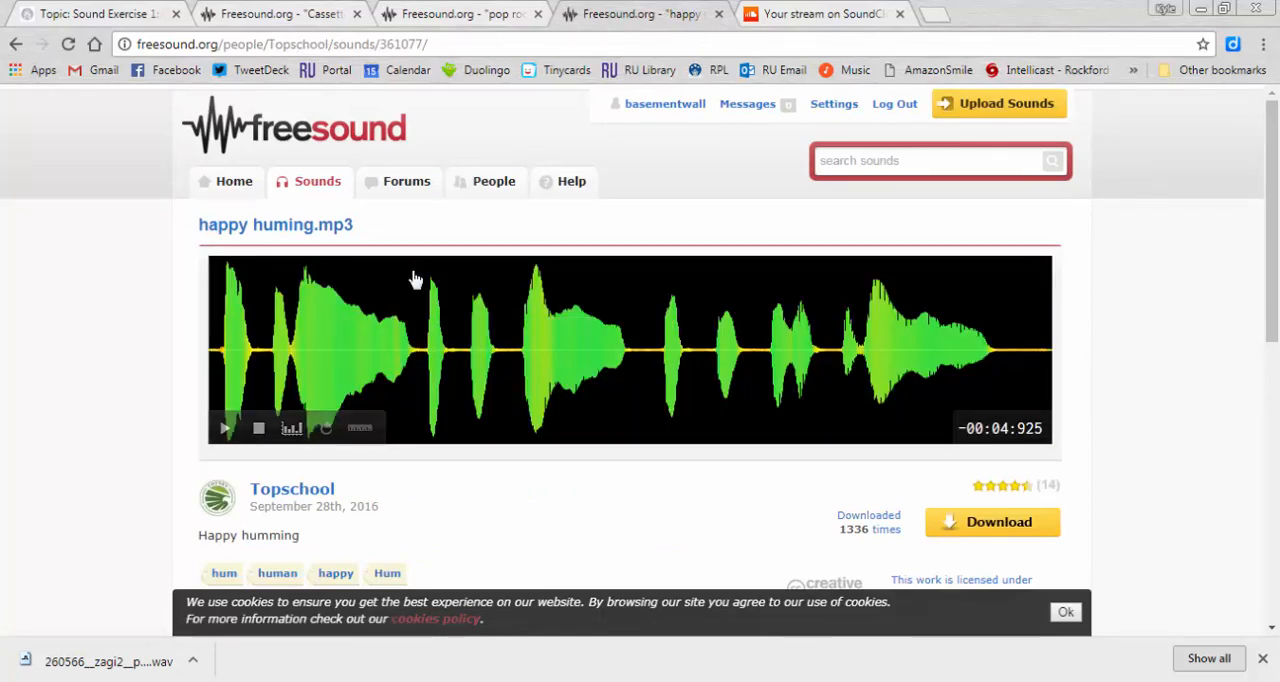
click(995, 527)
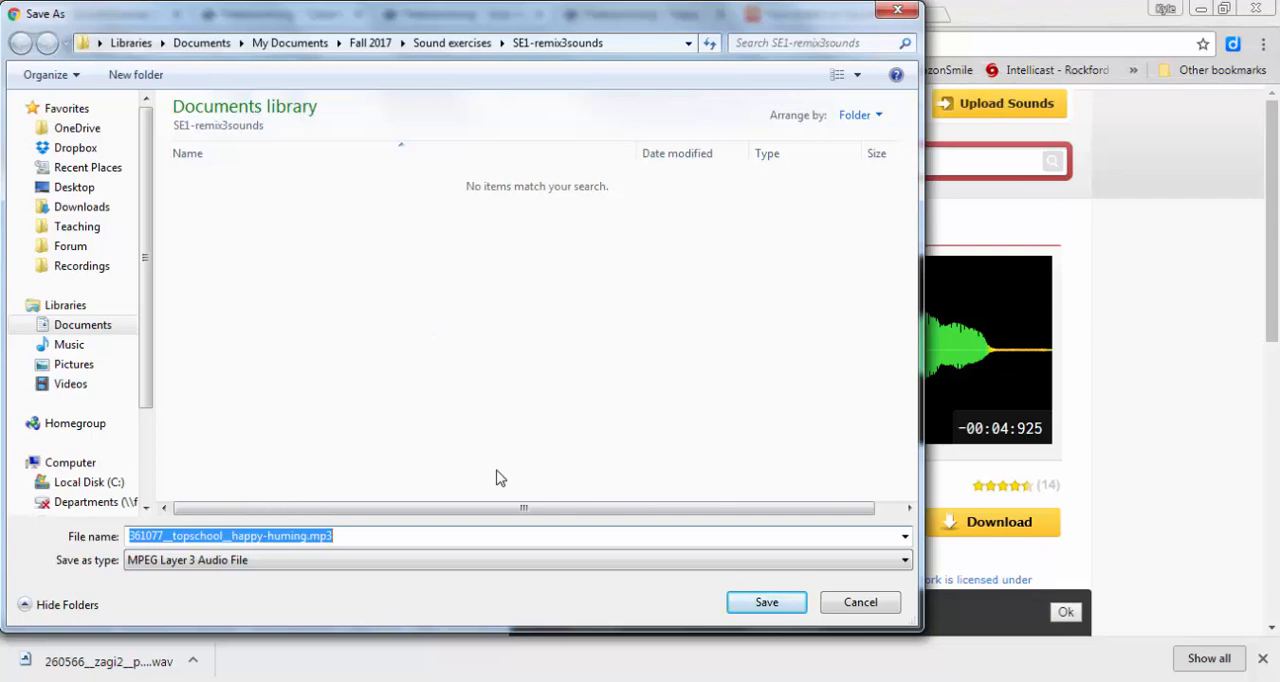
click(766, 602)
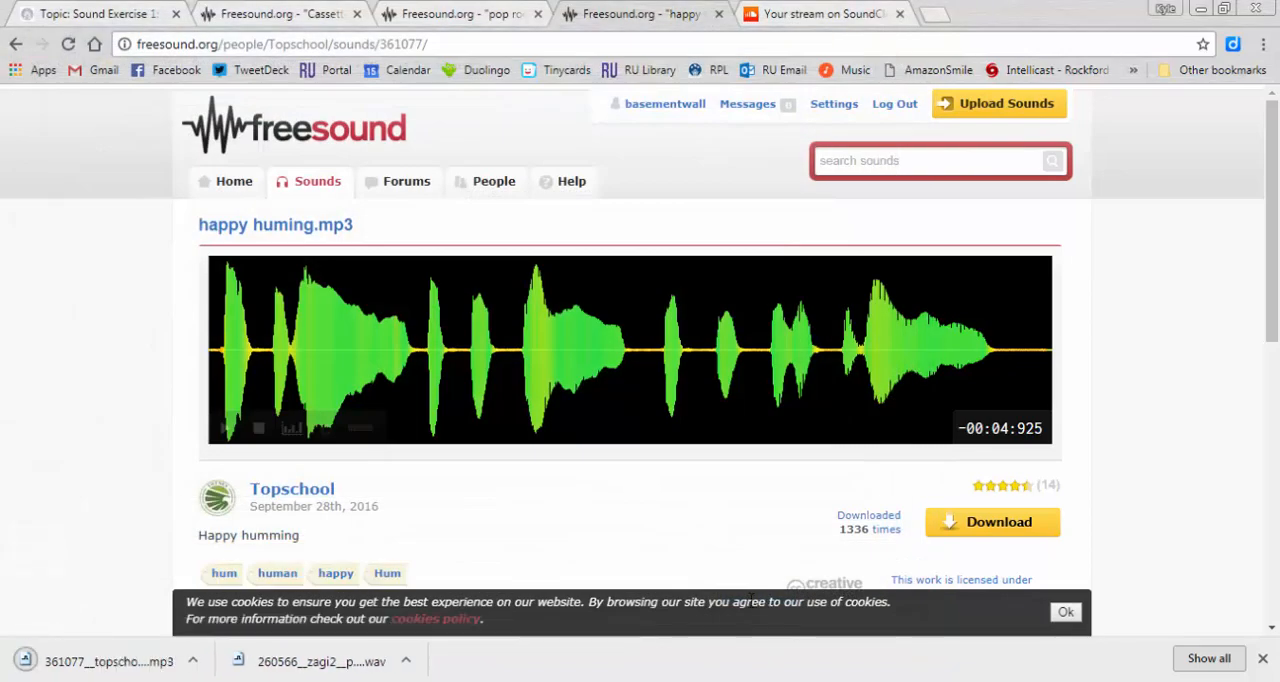
- Switch to Audacity and import 23393__acclivity__cassetterewind.flac from the SE1-remix3sounds folder into the empty project
click(746, 681)
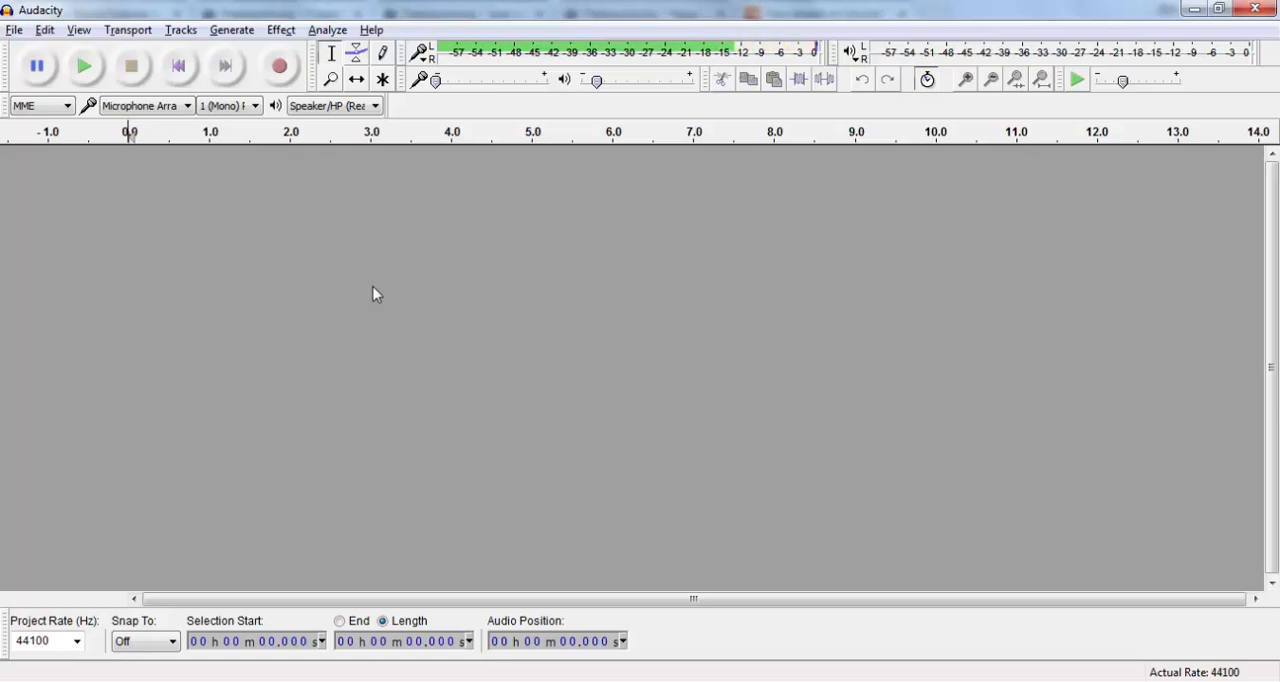
key(alt+Tab)
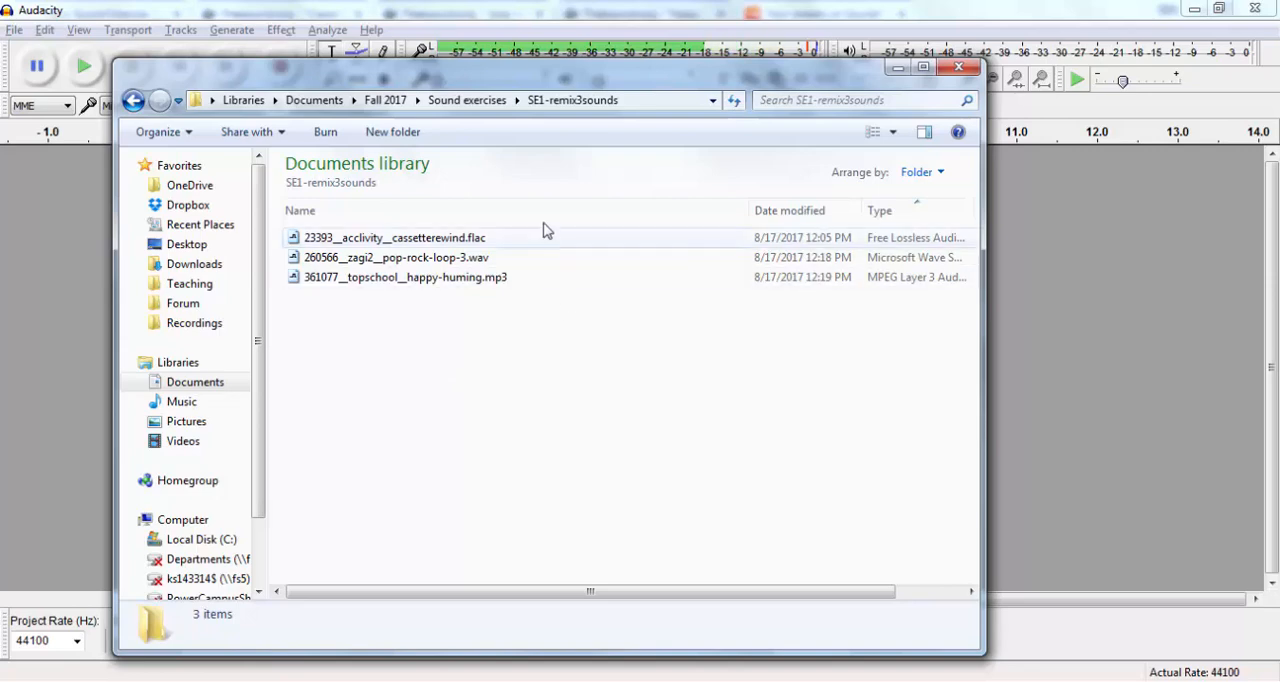
drag(634, 80, 911, 91)
drag(697, 253, 285, 300)
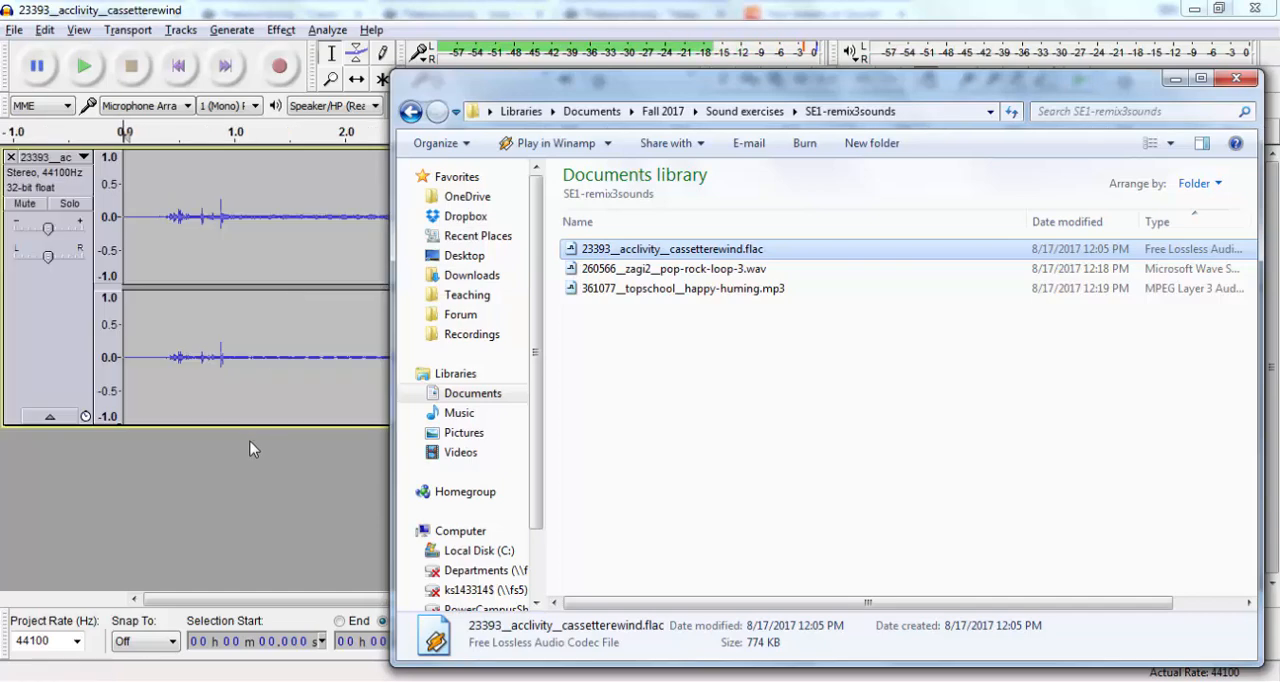
click(245, 469)
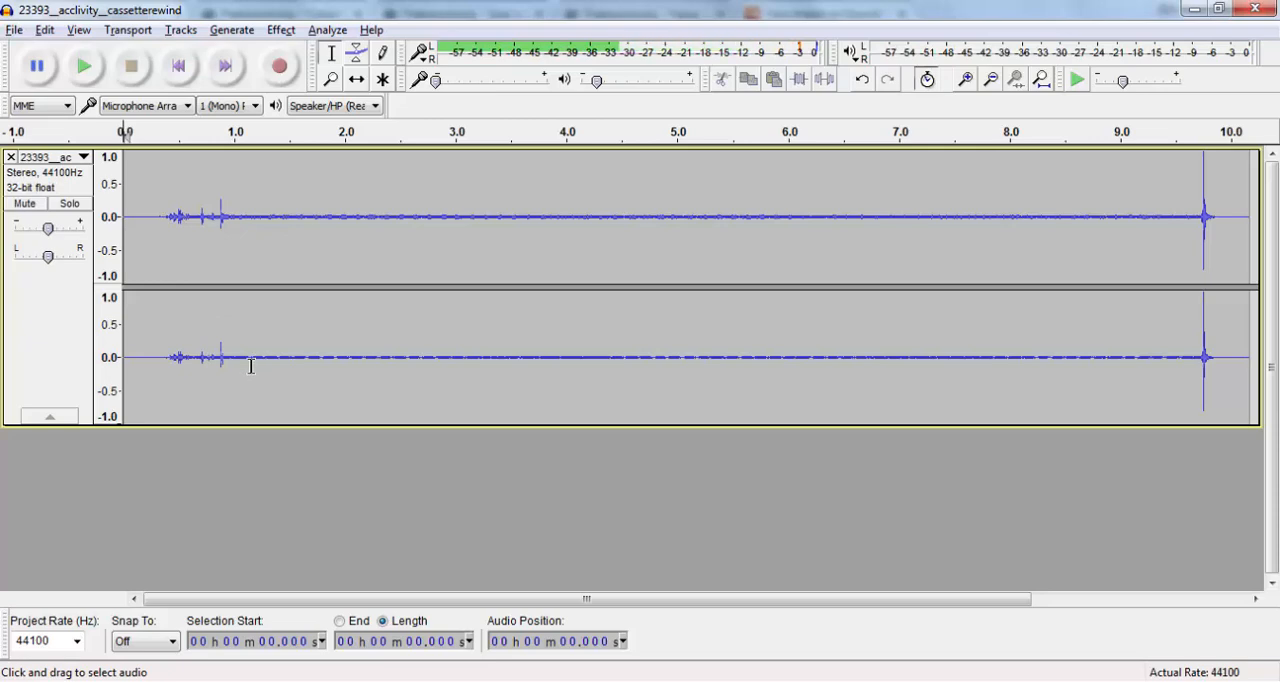
- Import 260566__zagi2__pop-rock-loop-3.wav as a new track below the cassette rewind track
key(alt+Tab)
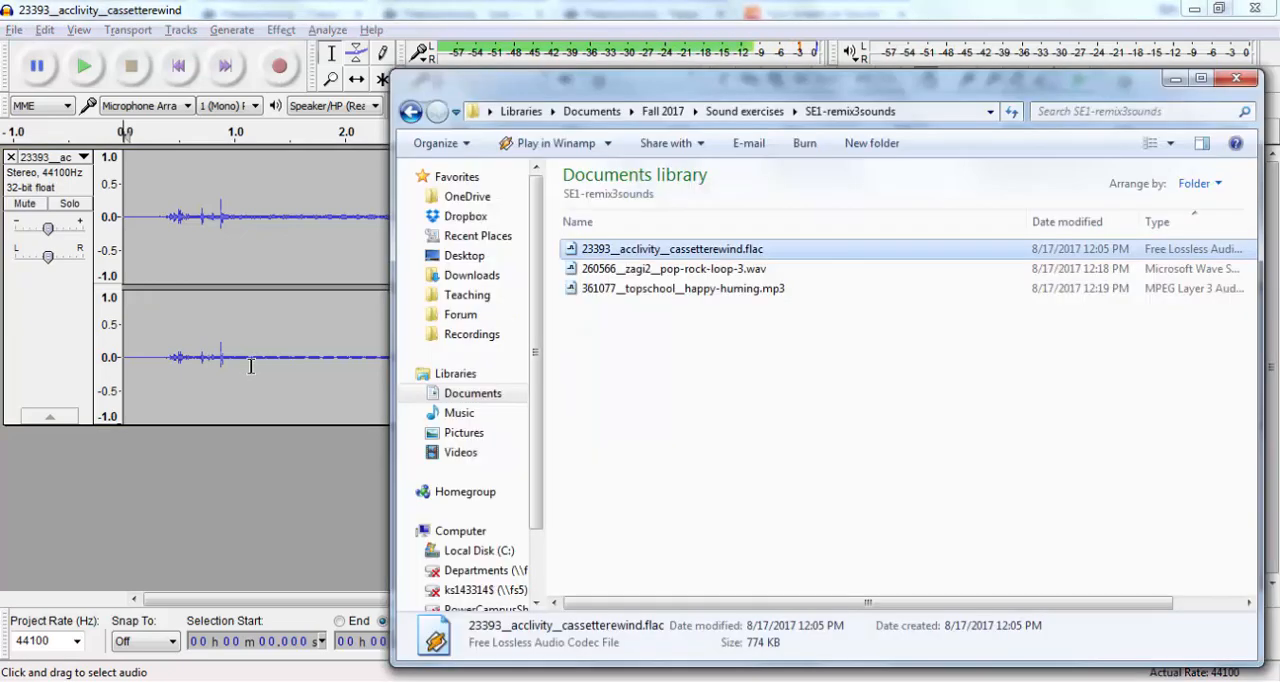
click(713, 269)
drag(713, 269, 272, 474)
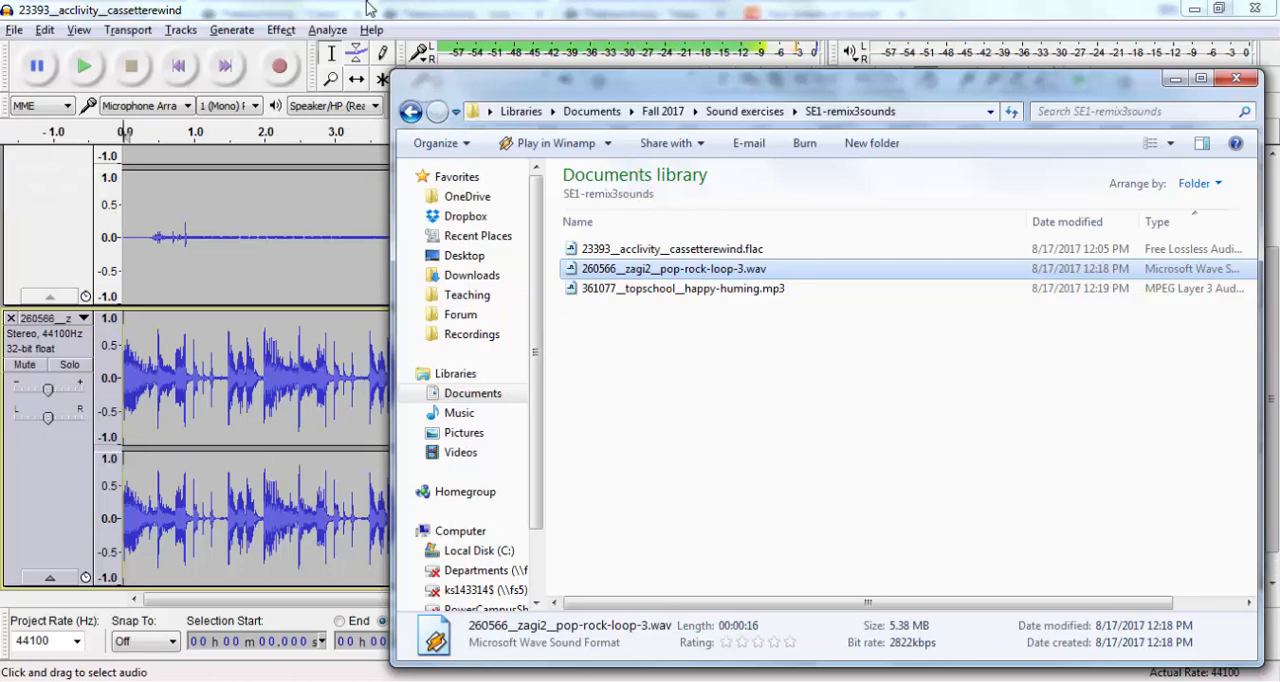
click(367, 4)
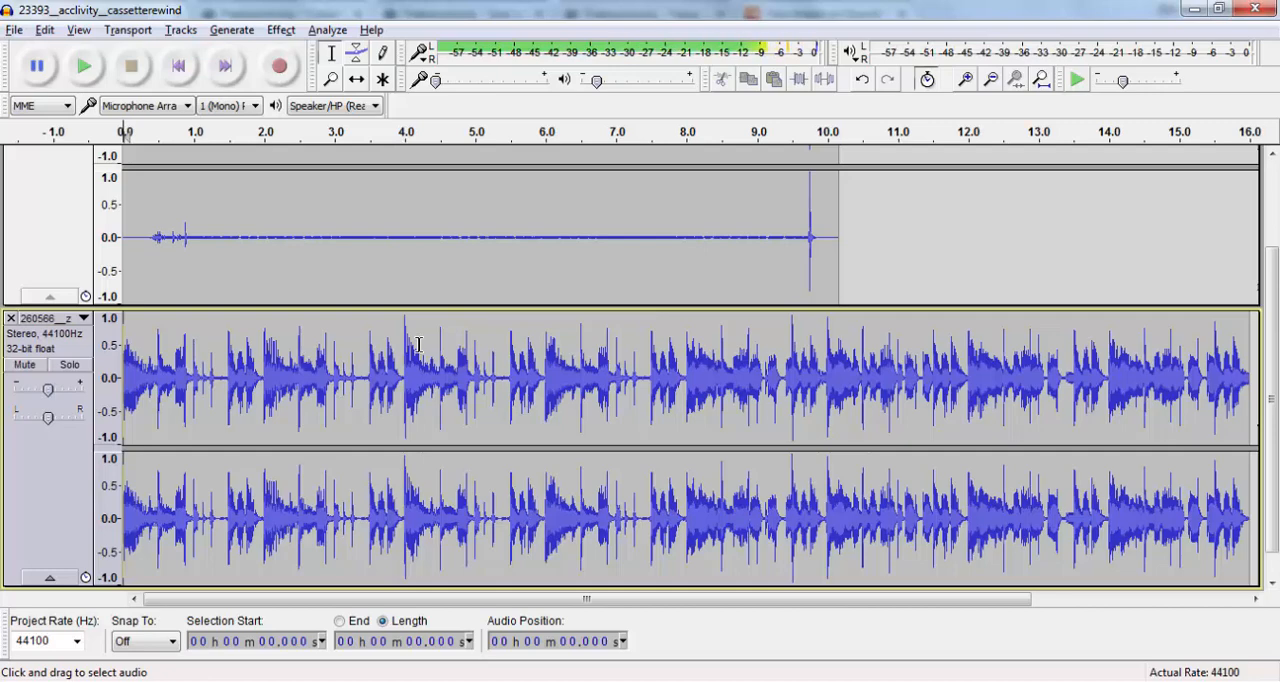
scroll(419, 344, up, 2)
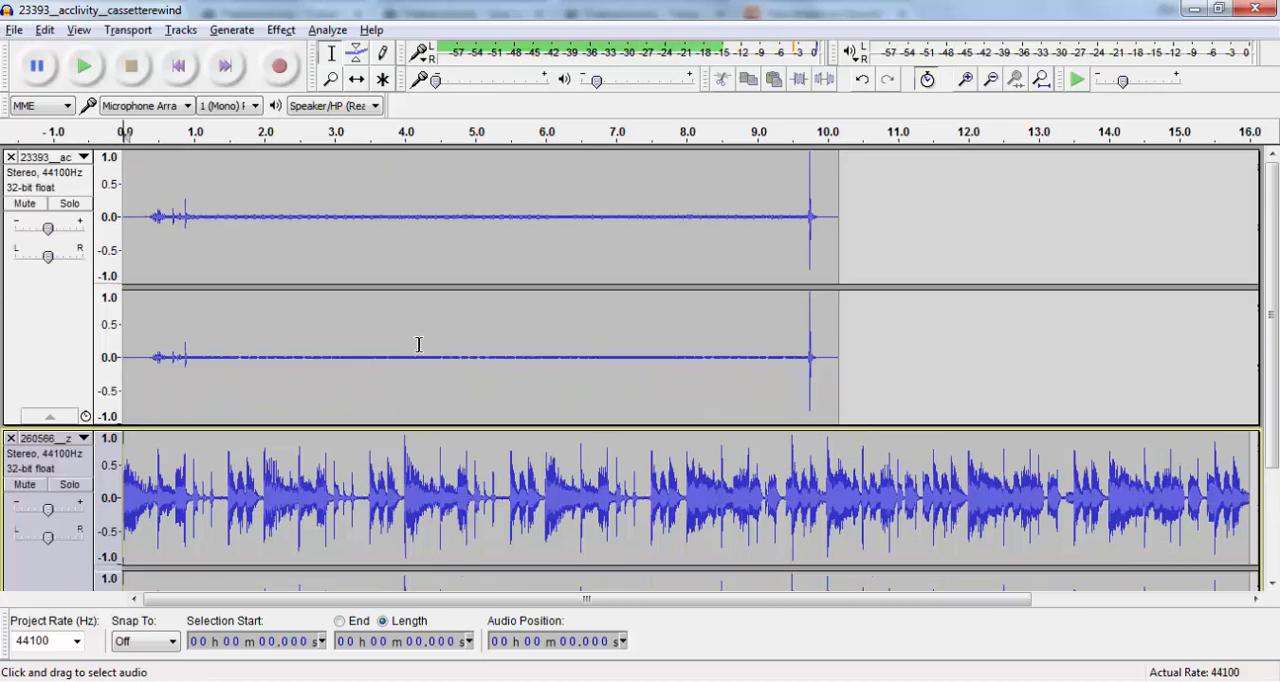
- Import 361077__topschool__happy-huming.mp3 from the sounds folder as a third track
key(alt+Tab)
click(785, 292)
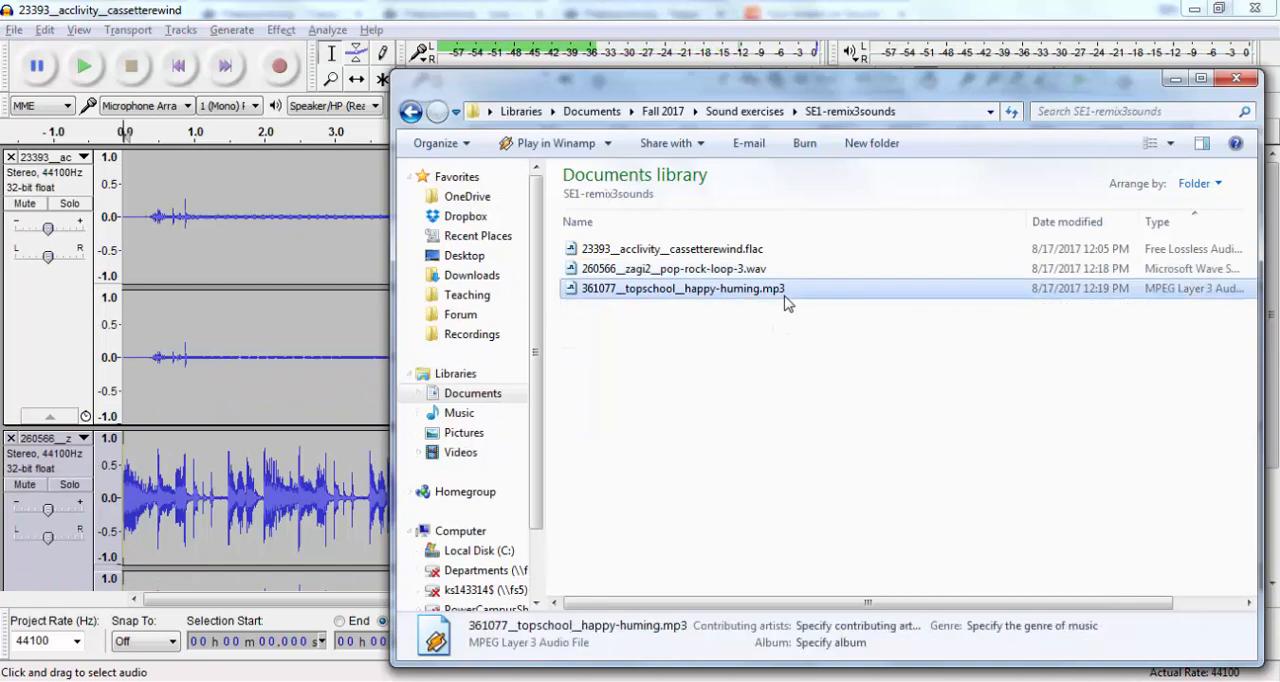
drag(785, 300, 286, 428)
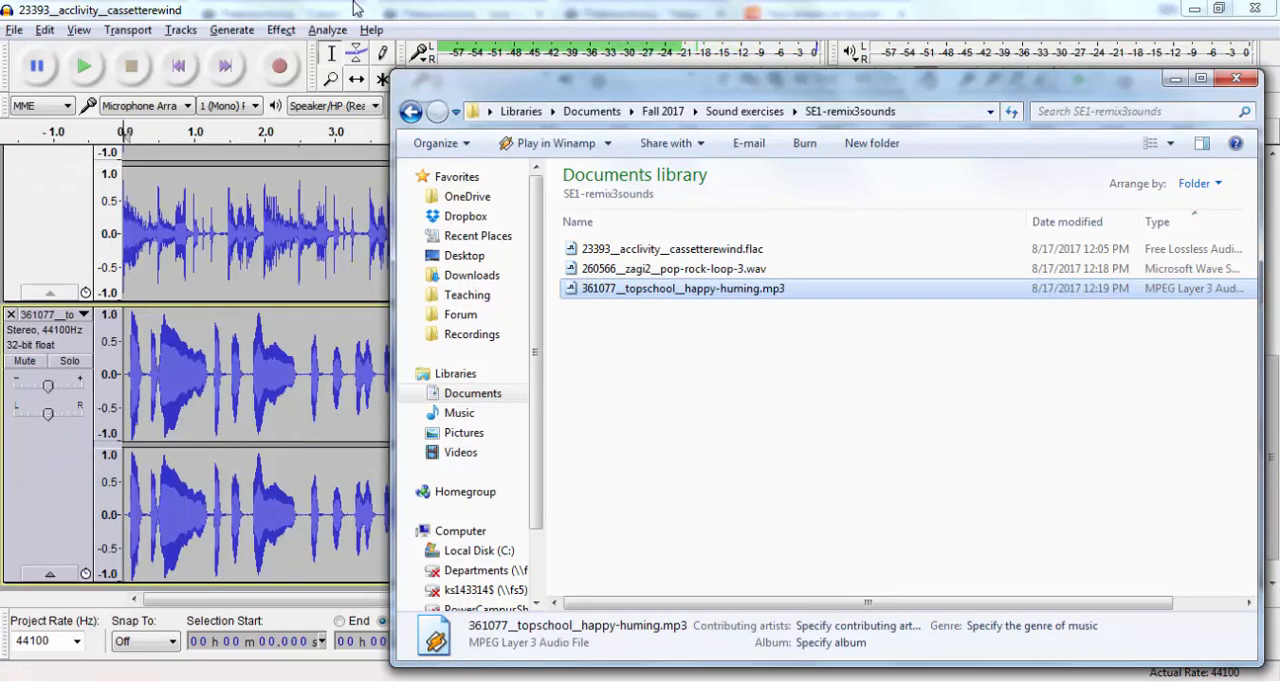
- Fit the tracks vertically so that all three show in the project window
scroll(927, 393, up, 5)
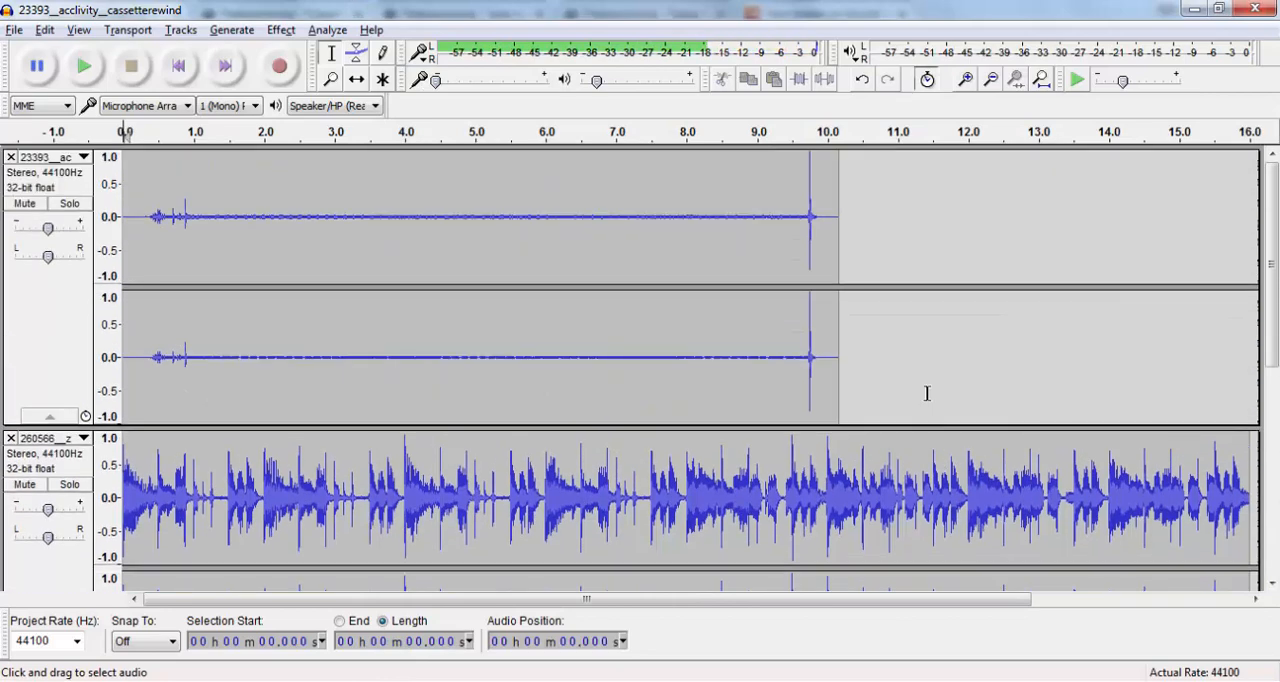
scroll(927, 393, down, 5)
scroll(927, 393, up, 5)
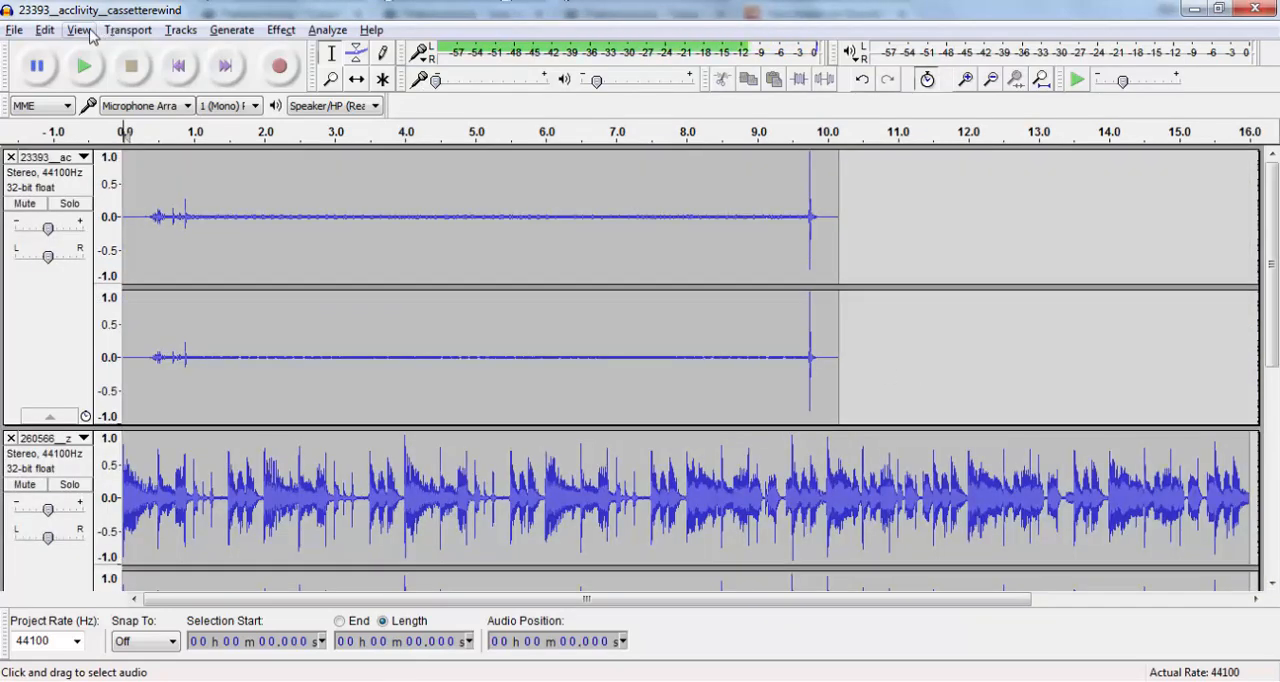
click(80, 31)
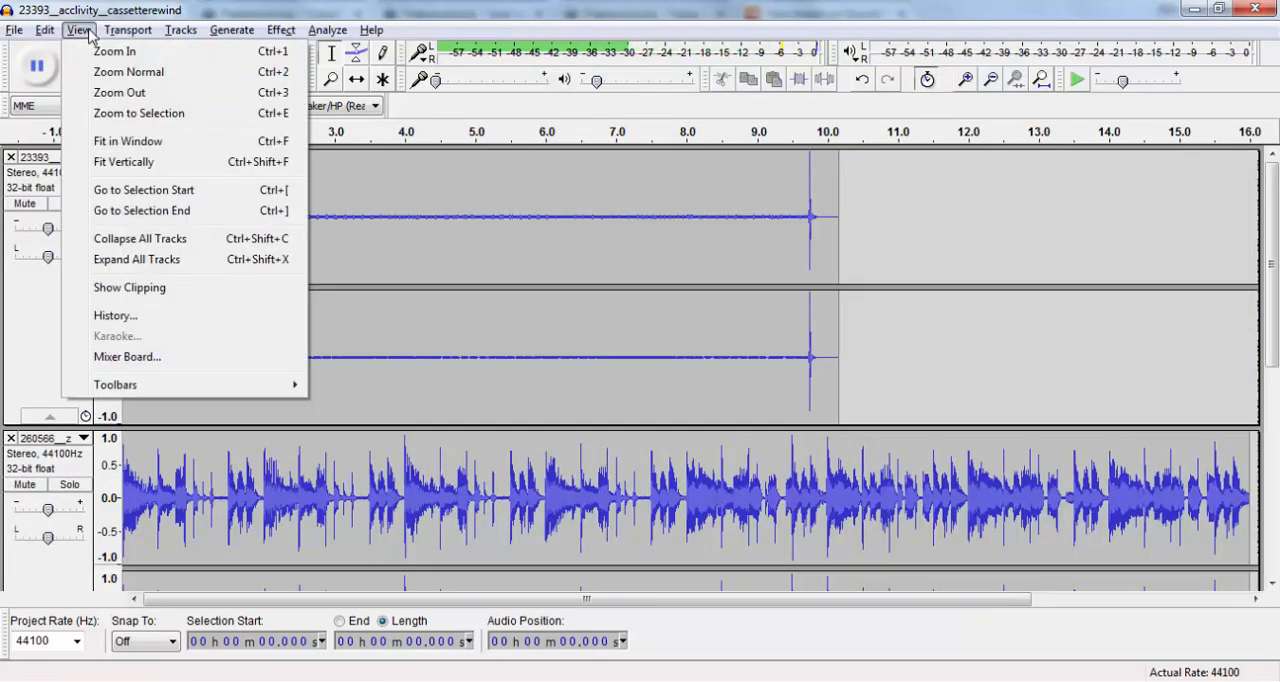
click(127, 163)
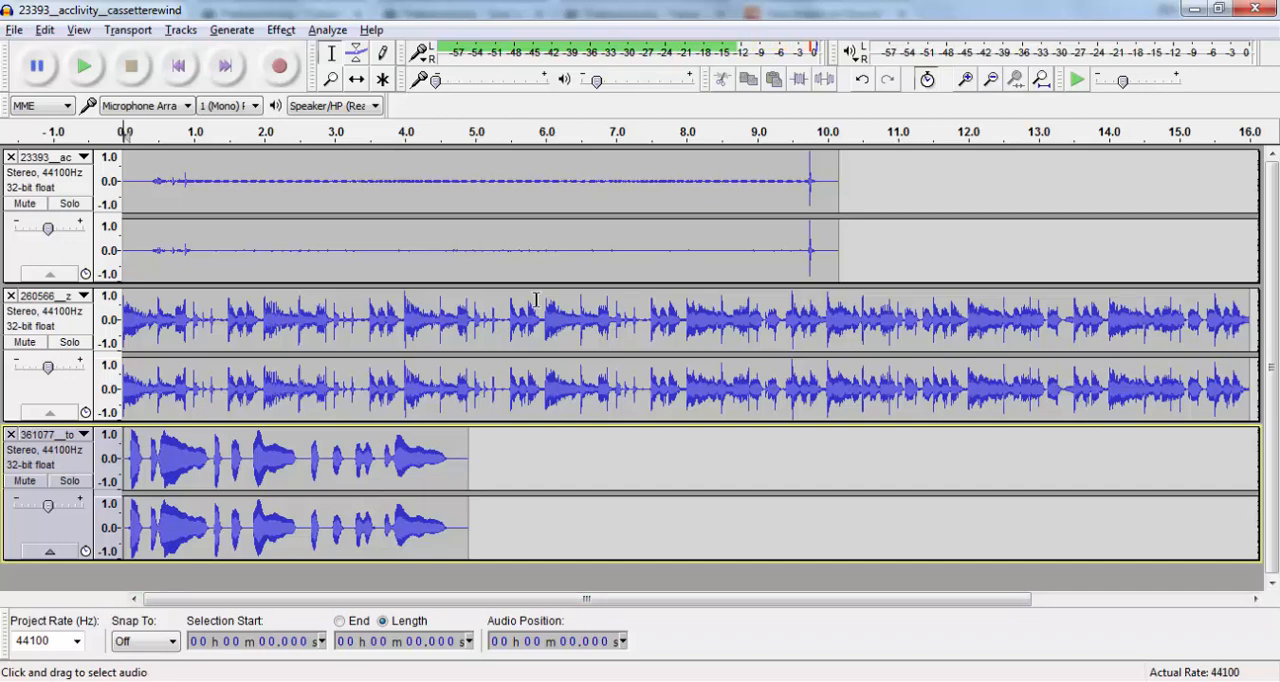
- Activate the Time Shift Tool and turn off Sync-Lock Tracks
click(362, 88)
drag(349, 262, 355, 294)
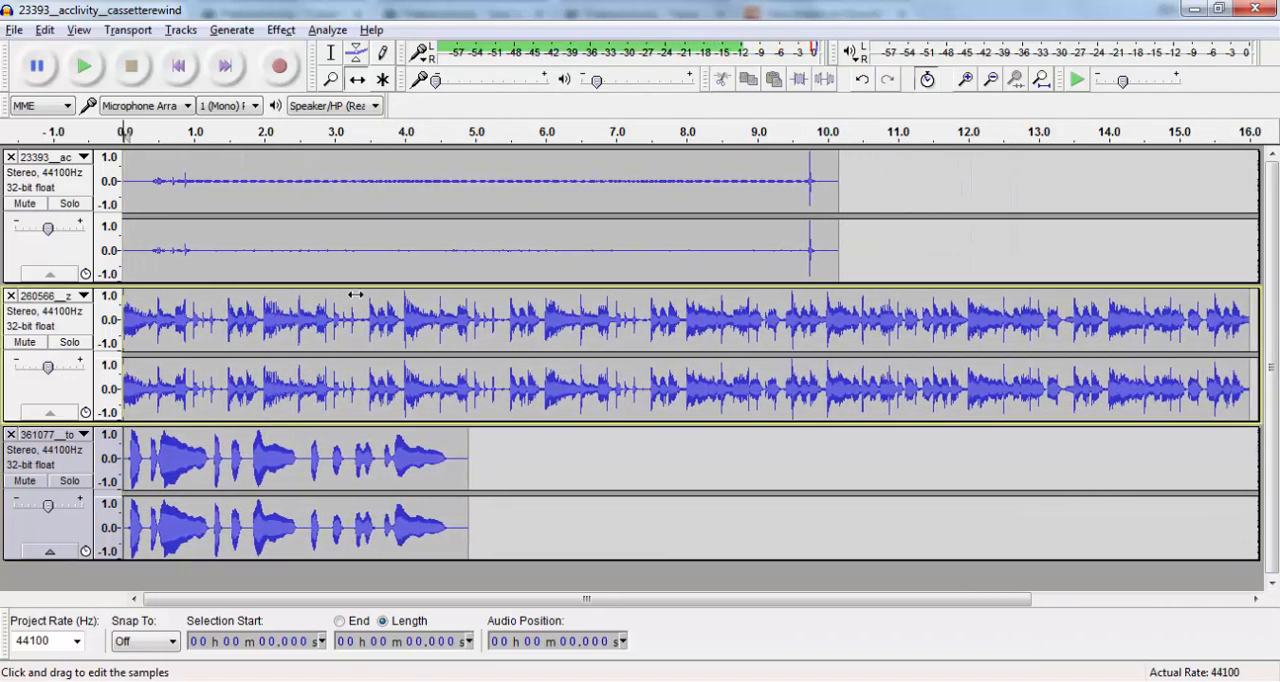
click(925, 90)
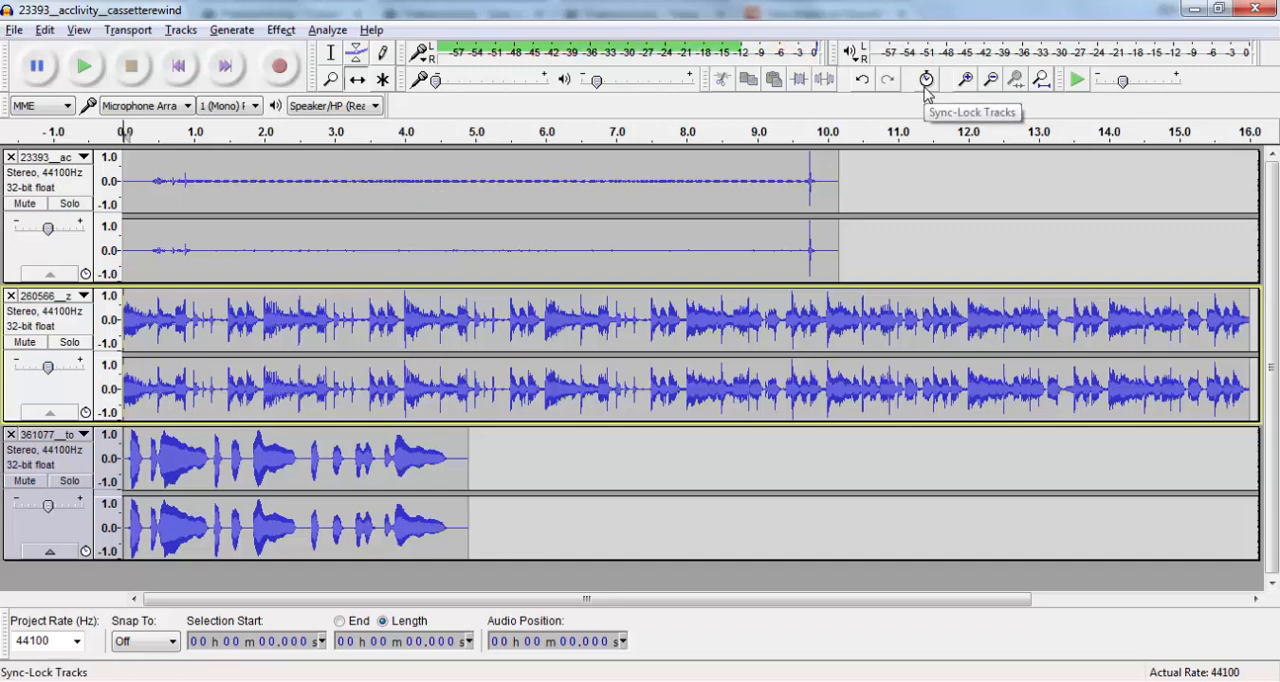
- Time-shift the cassette rewind to start at 0, the pop-rock loop at about 2.7 s and the humming at about 6.5 s, and preview the mix
drag(768, 259, 840, 257)
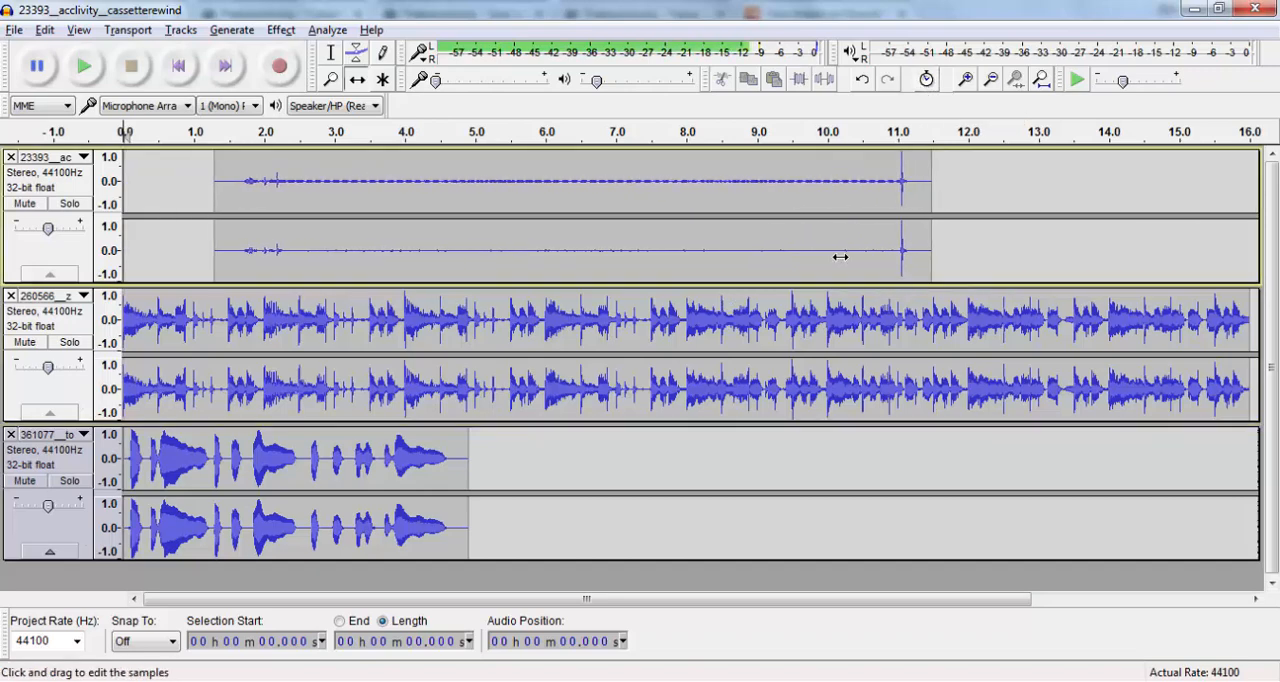
drag(731, 334, 817, 334)
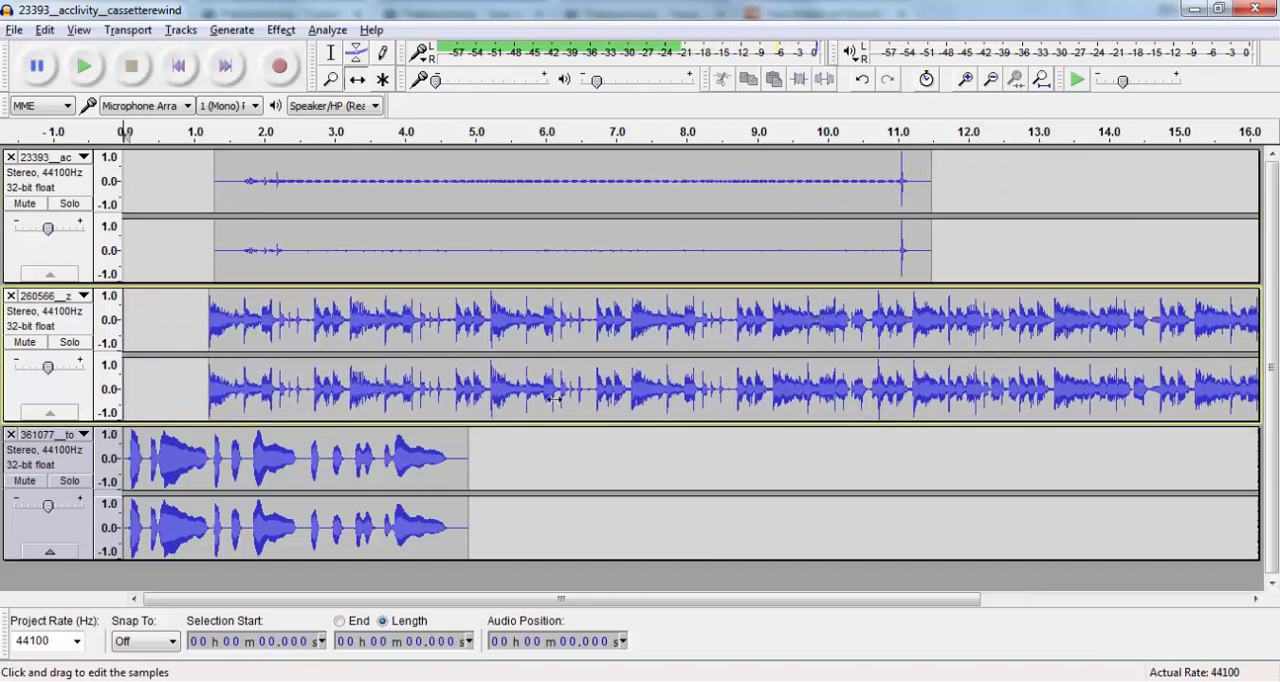
drag(418, 470, 689, 470)
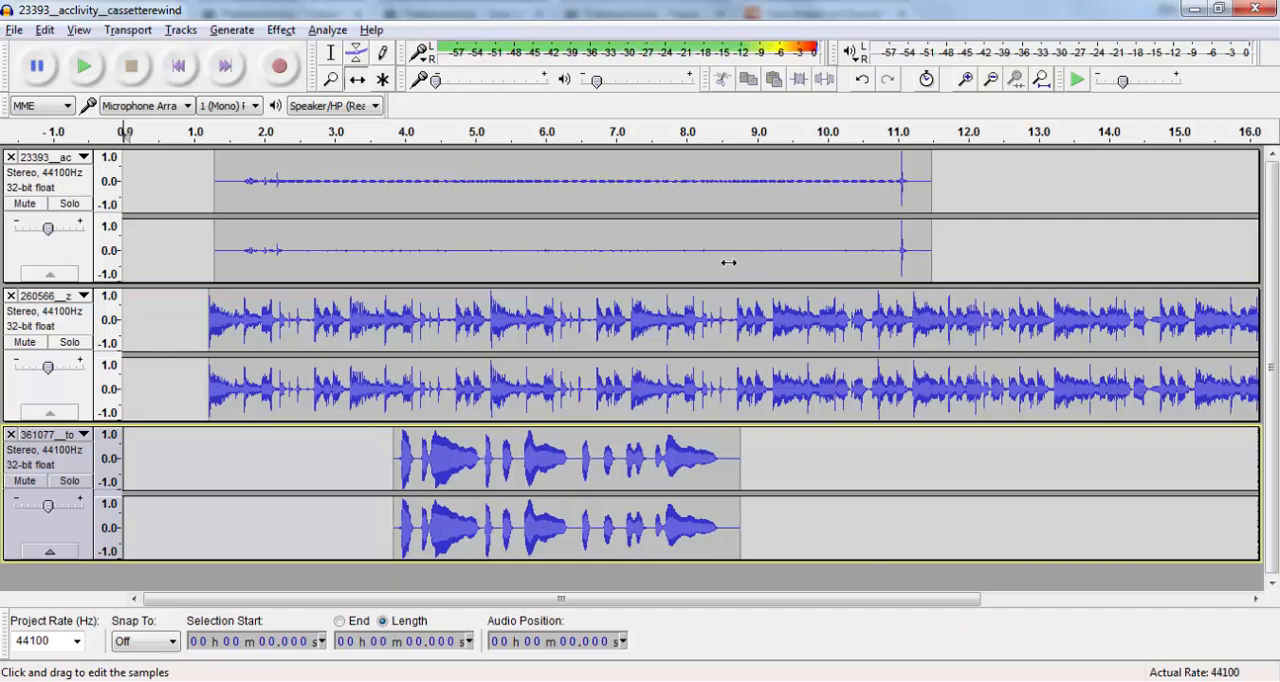
drag(712, 261, 634, 260)
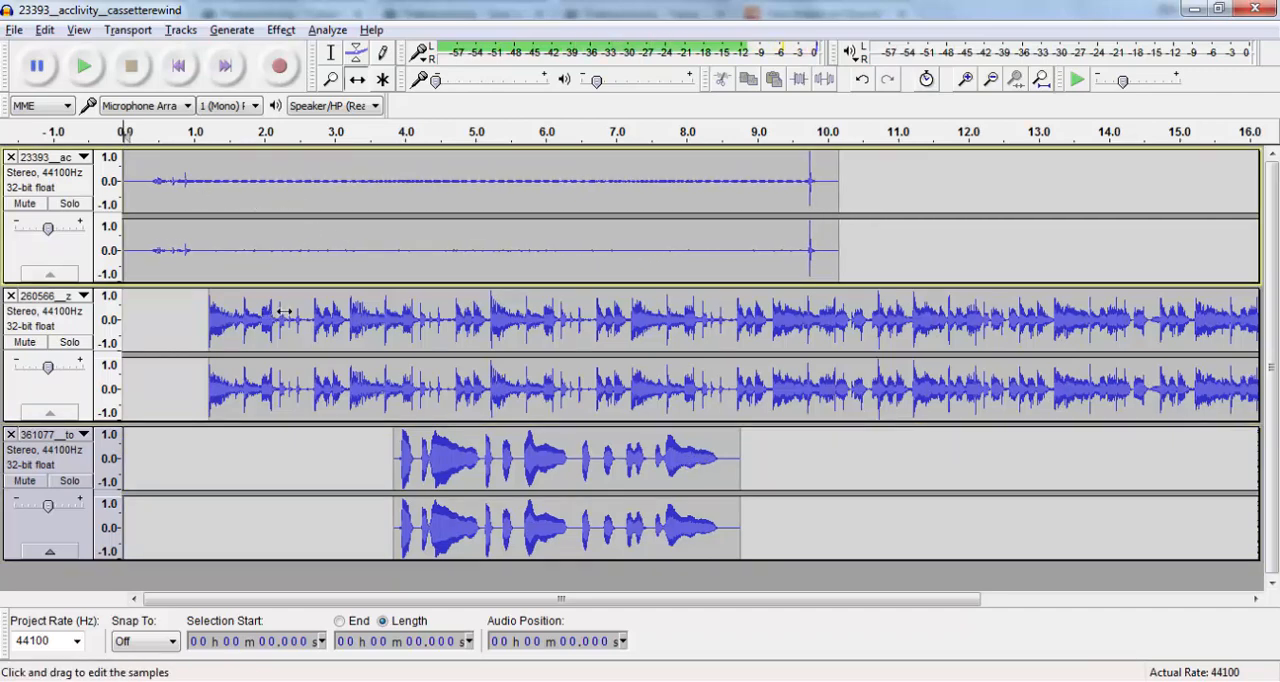
drag(285, 312, 392, 292)
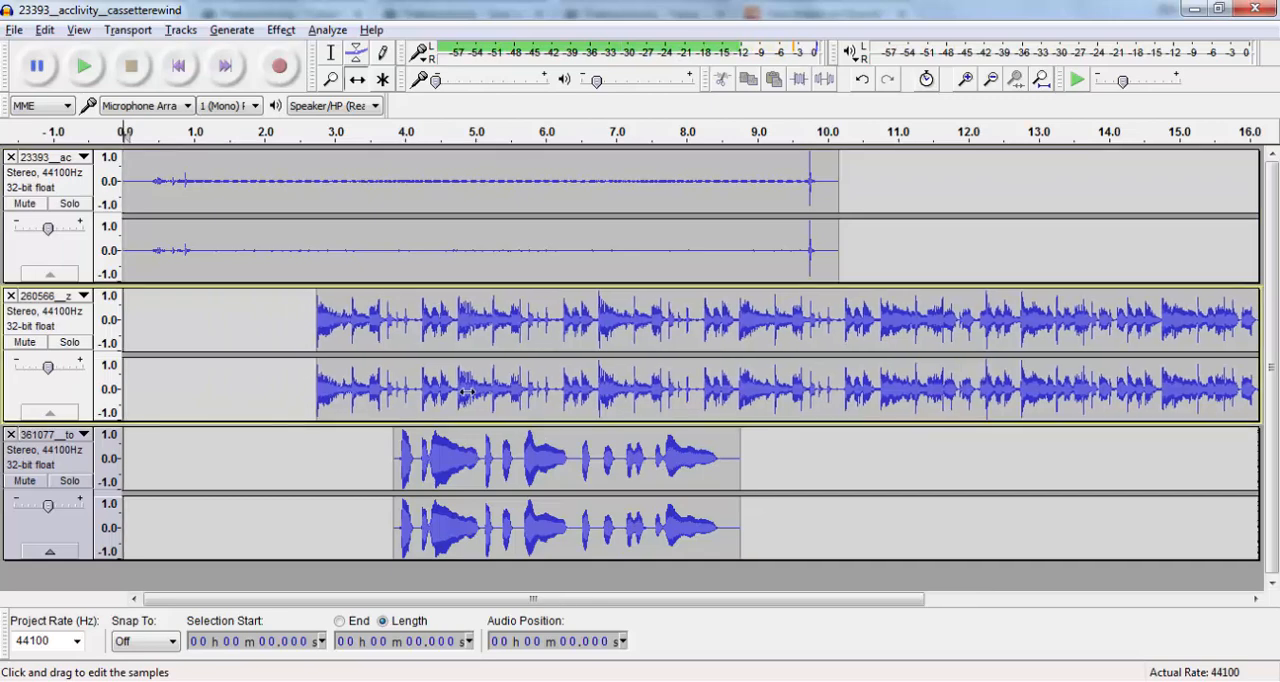
drag(521, 467, 671, 466)
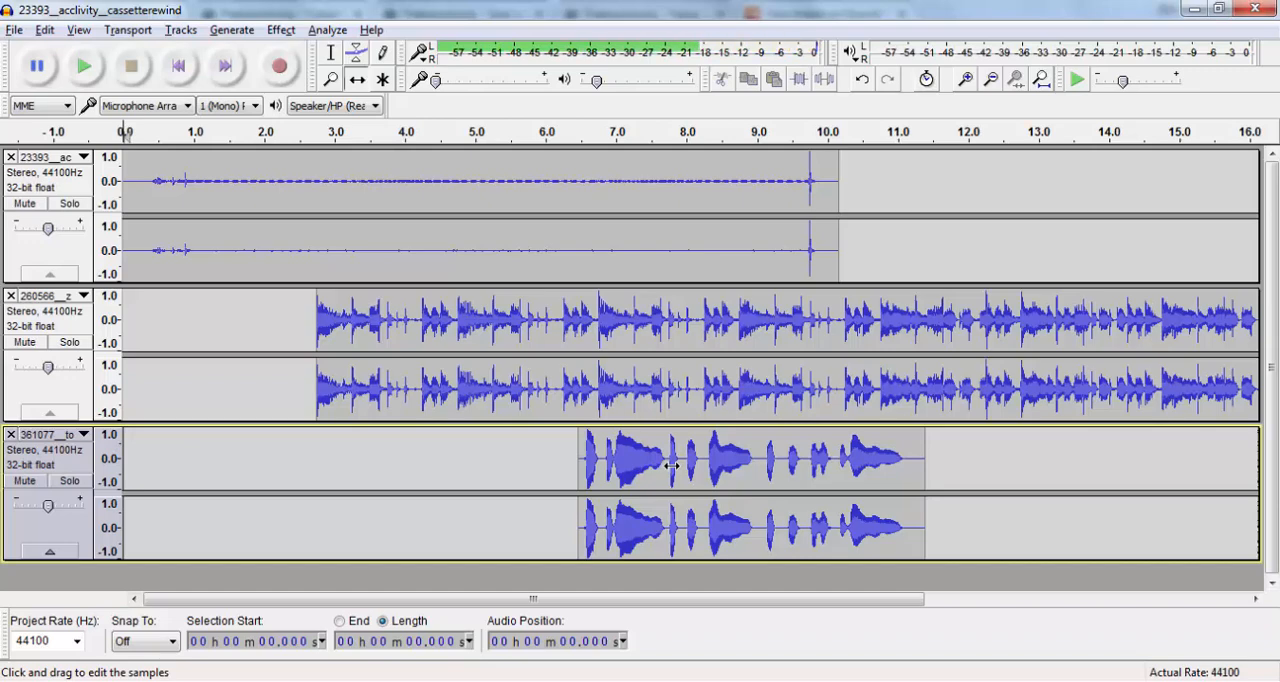
click(97, 66)
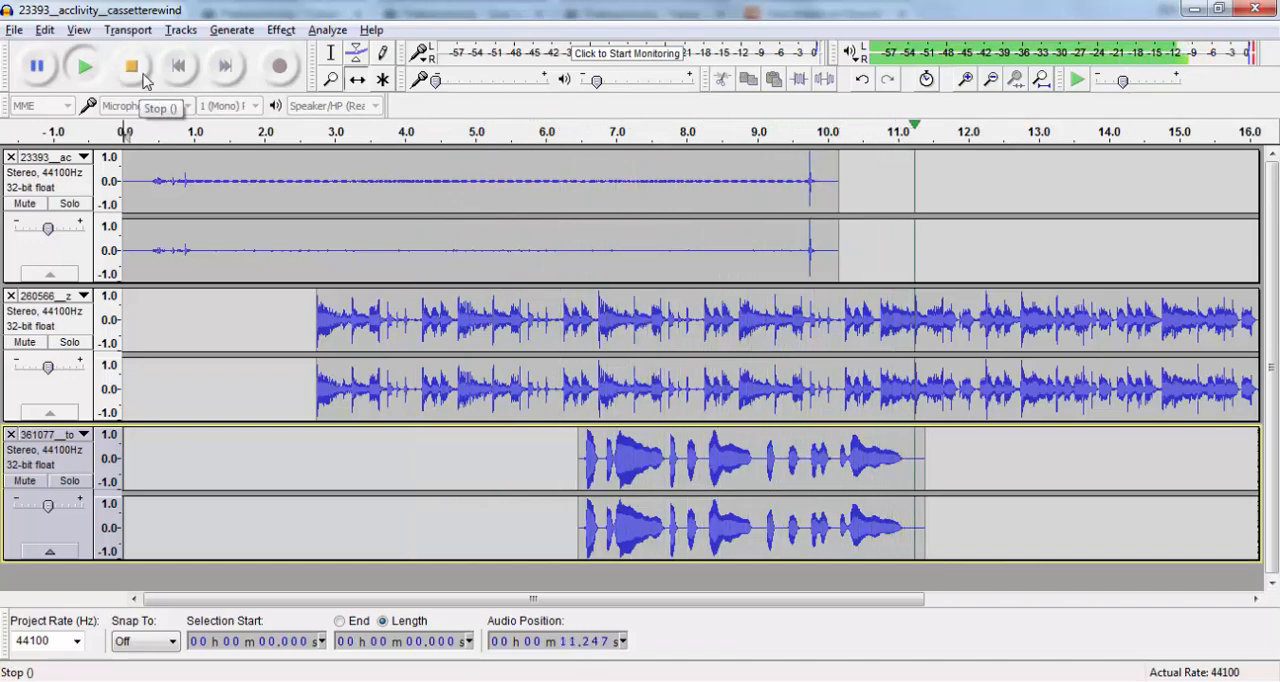
click(131, 67)
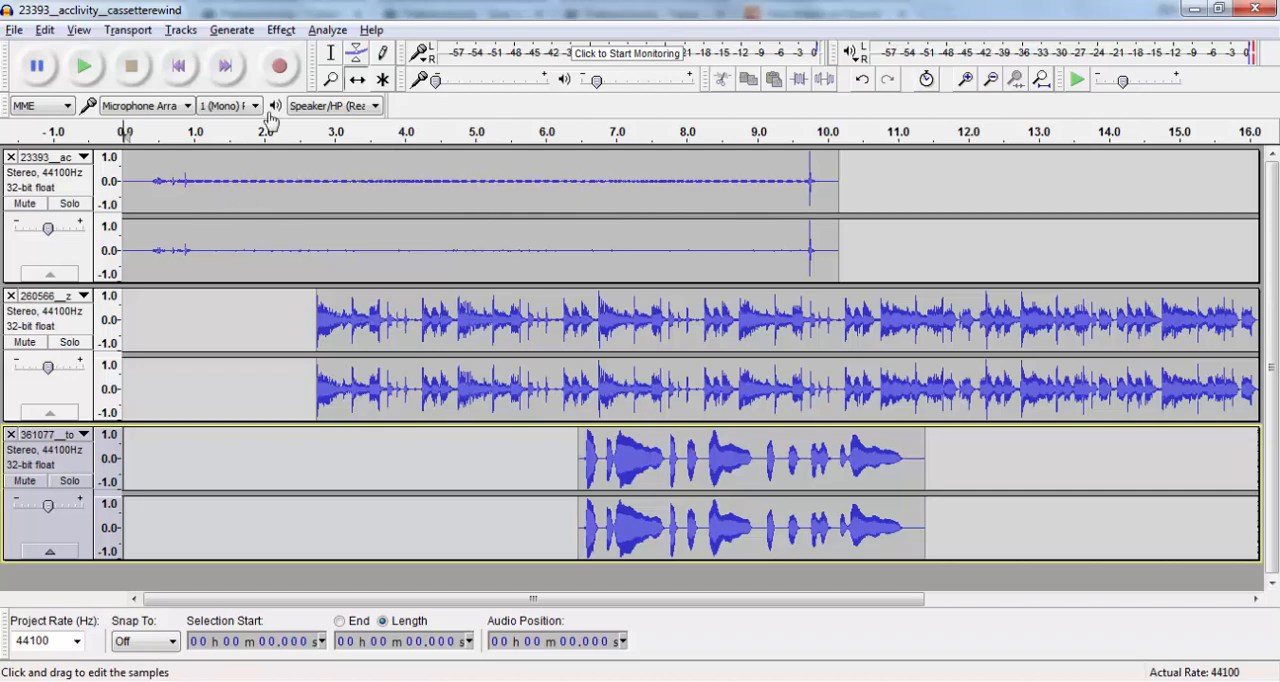
- Use the Envelope Tool to lower the pop-rock loop to about half amplitude and raise the cassette rewind's amplitude, and preview the mix
click(358, 55)
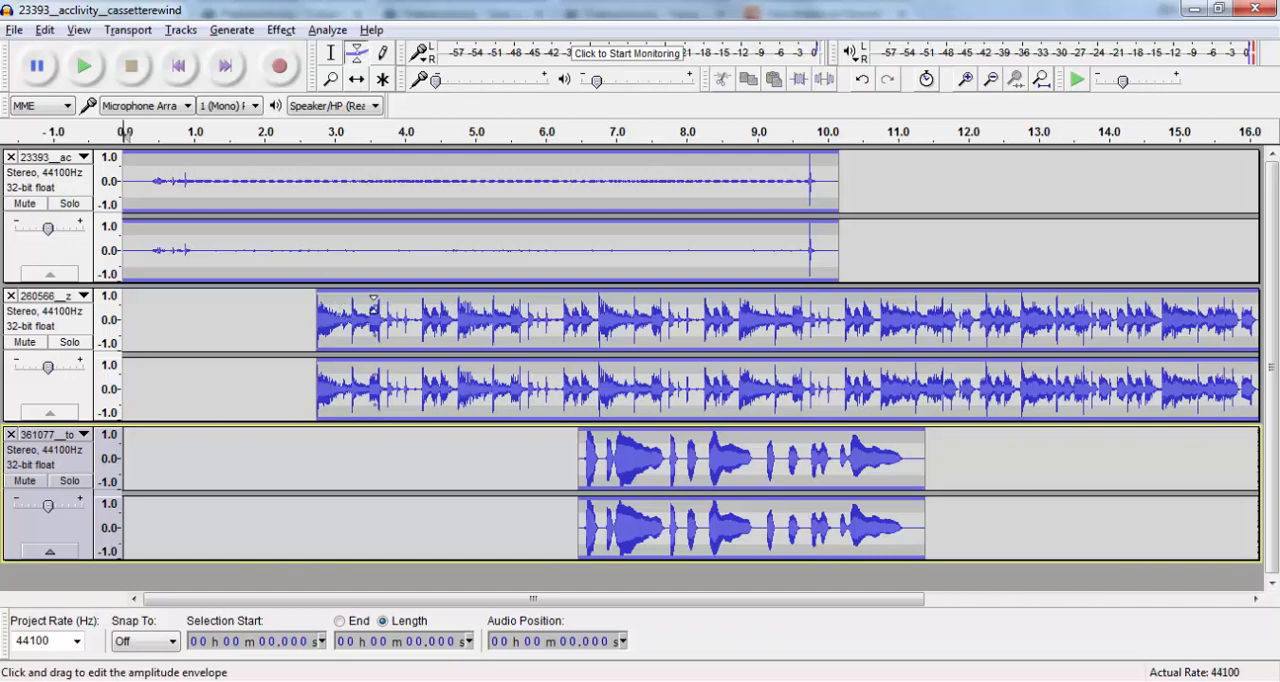
mouse_move(374, 300)
mouse_down()
mouse_move(374, 330)
mouse_move(378, 298)
mouse_move(383, 318)
mouse_up()
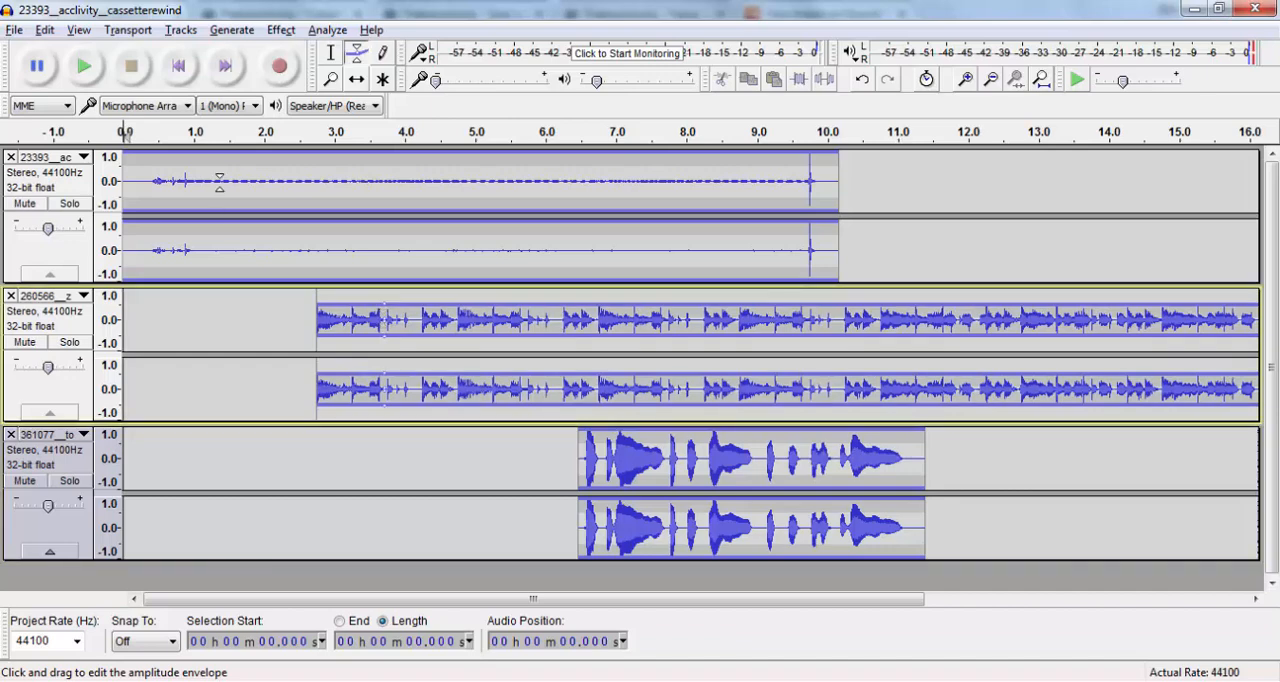
drag(218, 163, 213, 150)
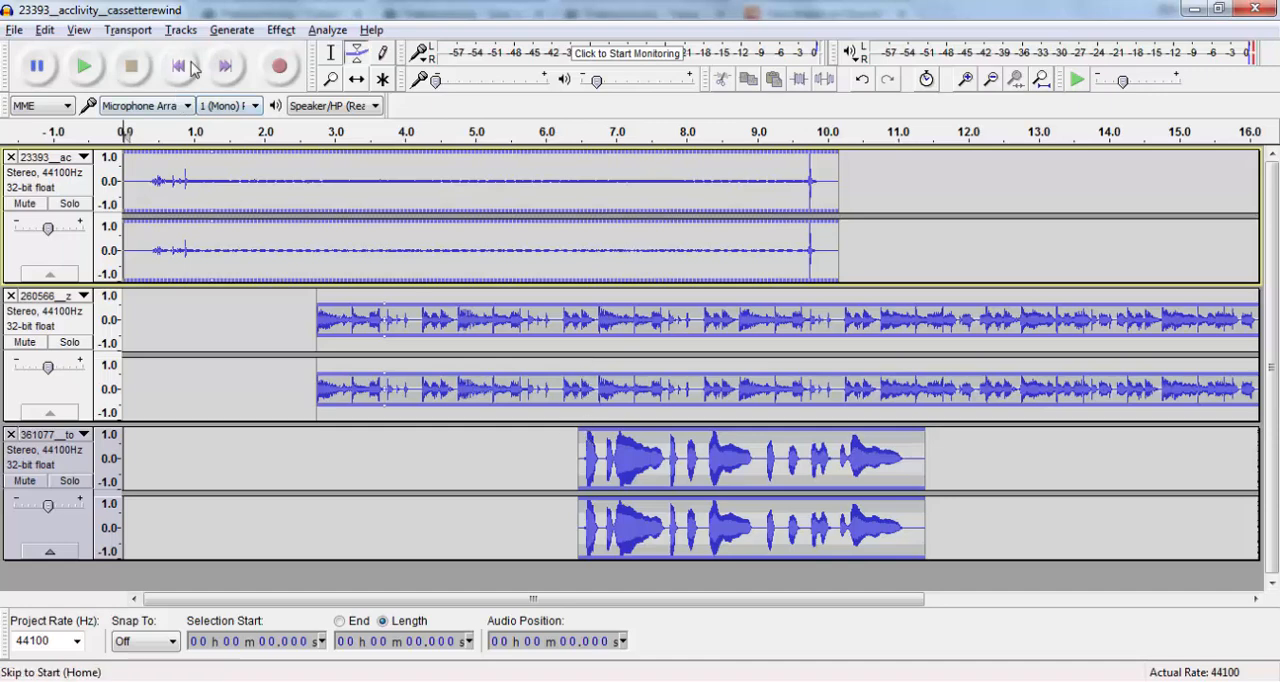
click(85, 67)
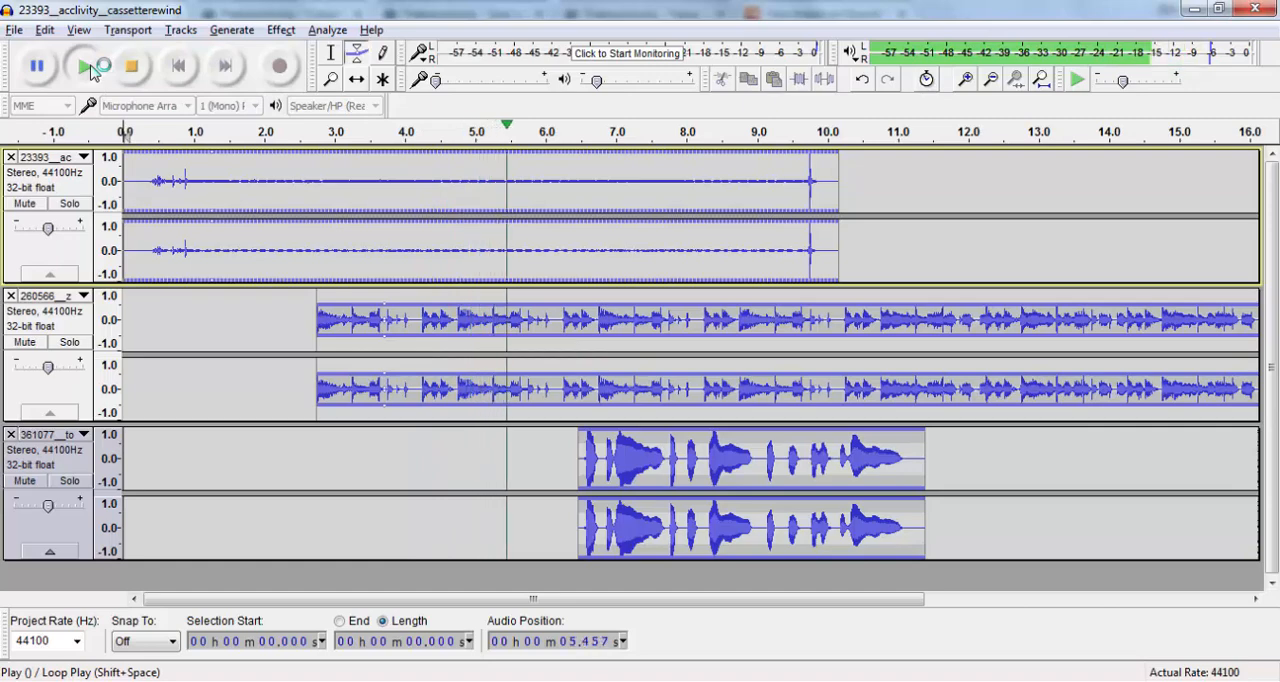
click(131, 66)
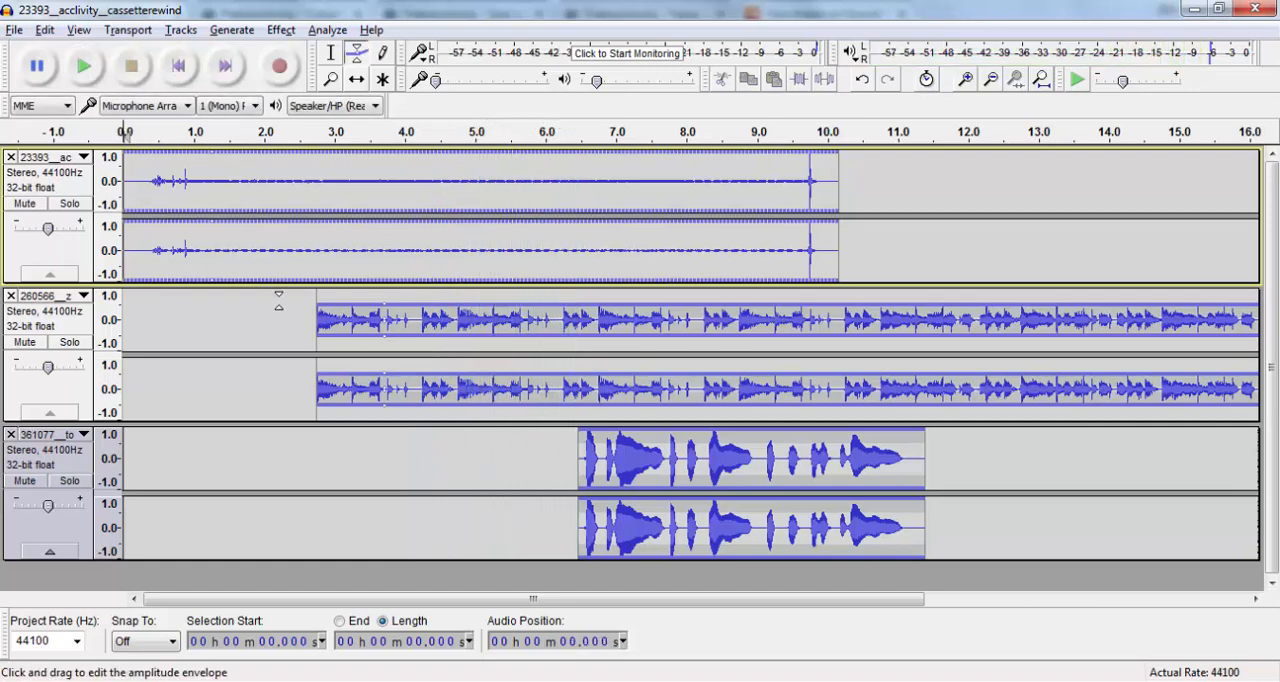
- Enlarge the pop-rock track's height, lower its amplitude envelope to about 0.25, and preview the mix from about 2.5 s
drag(287, 422, 279, 559)
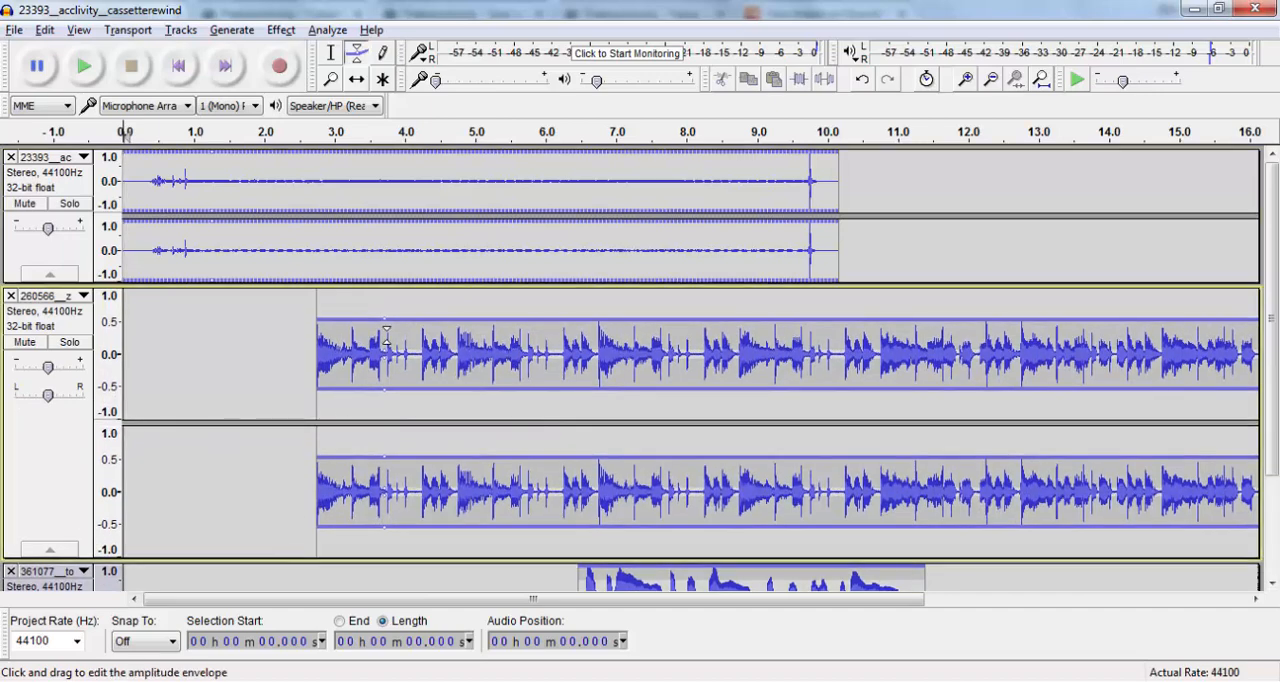
drag(384, 318, 384, 340)
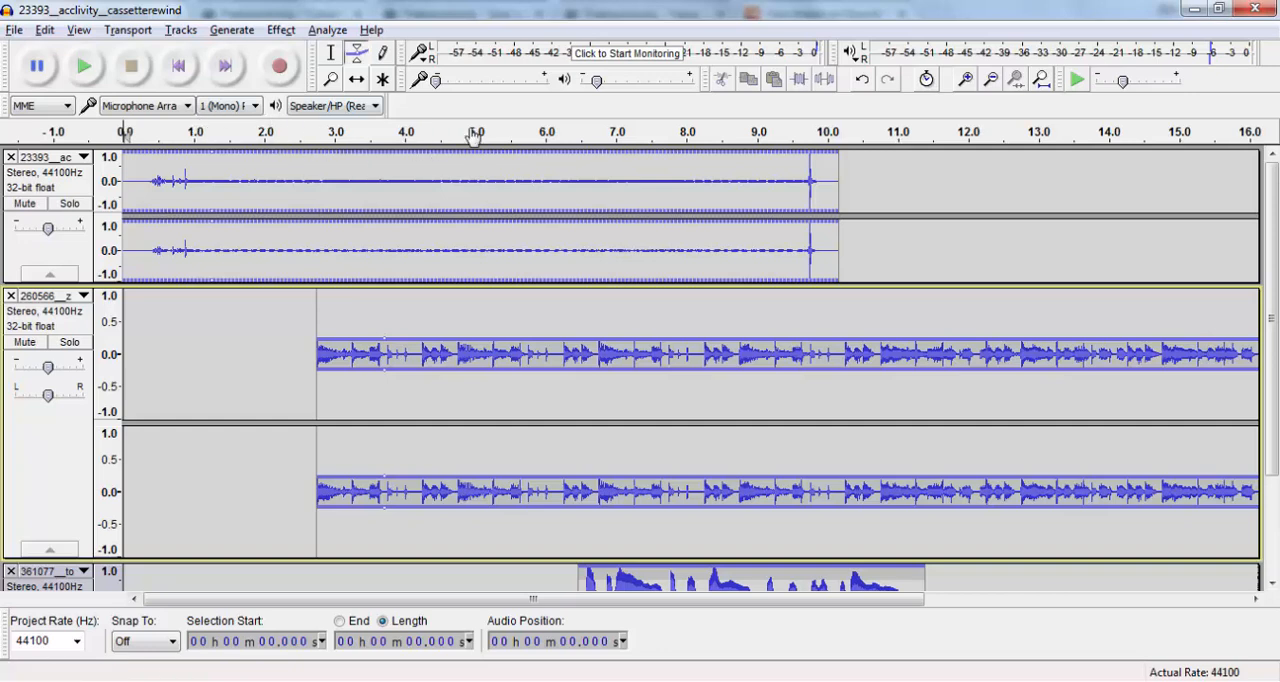
click(298, 133)
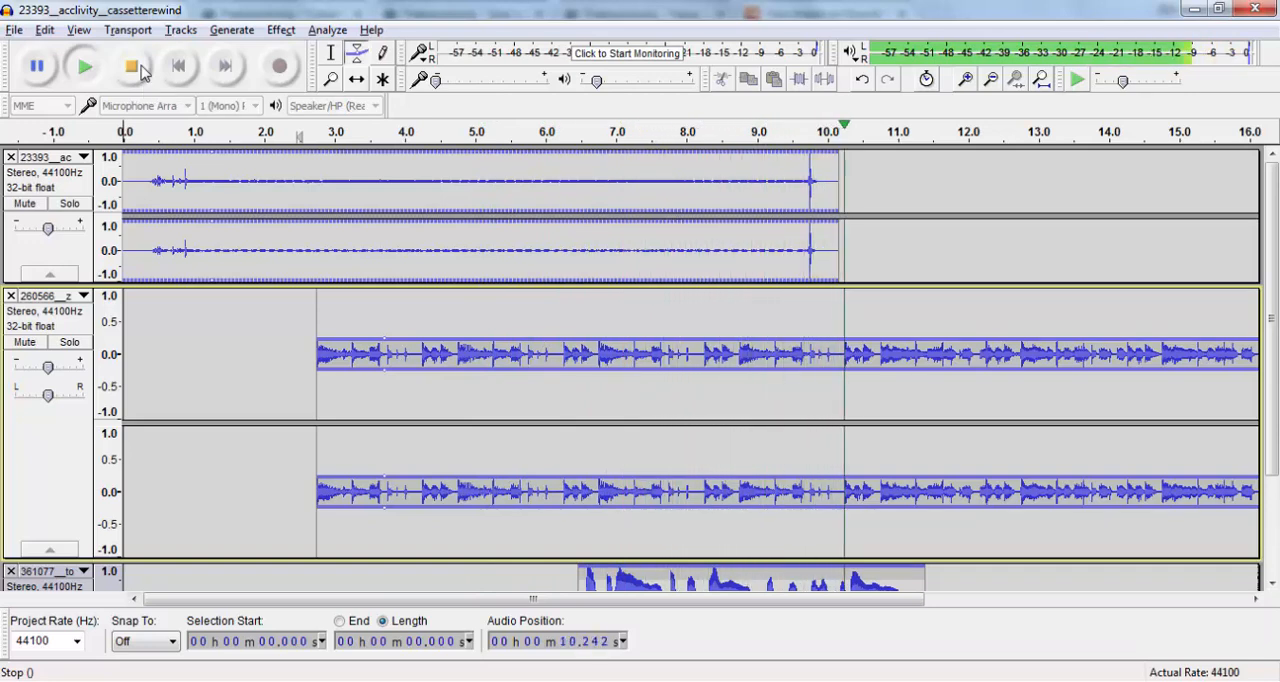
click(141, 68)
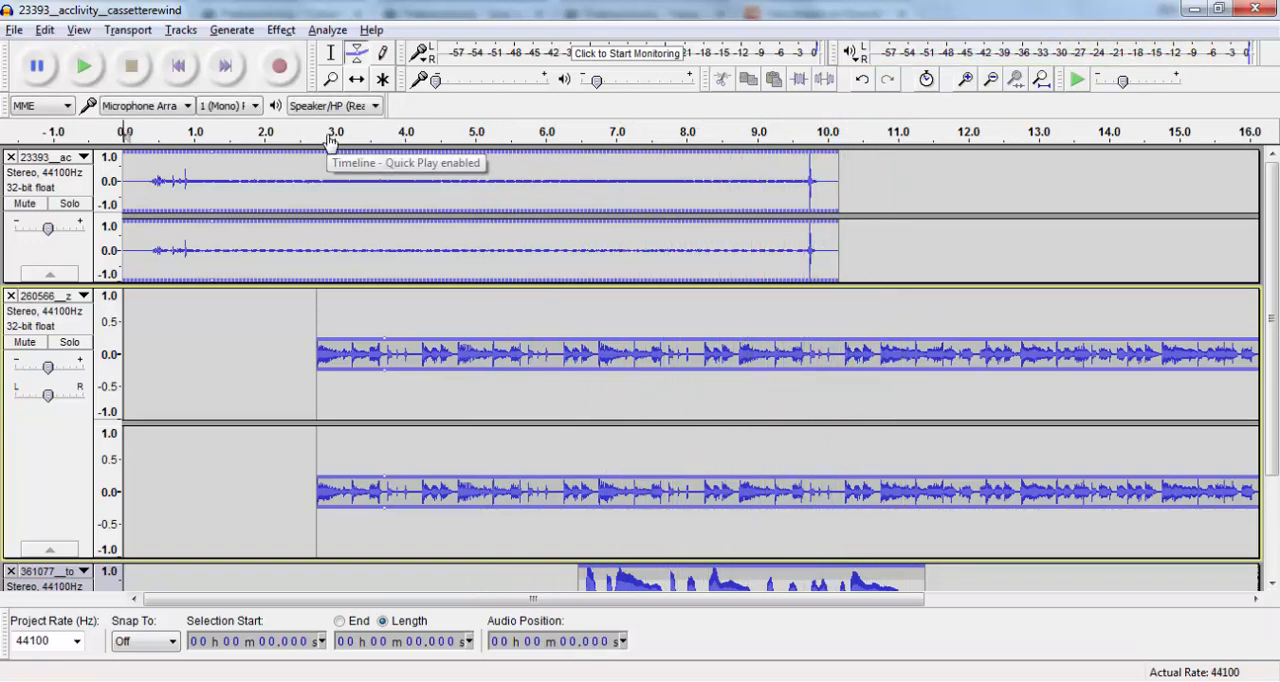
- Delete the pop-rock loop's audio from about 9.68 s to its end with the Selection Tool, and preview the ending from about 7.3 s
click(334, 60)
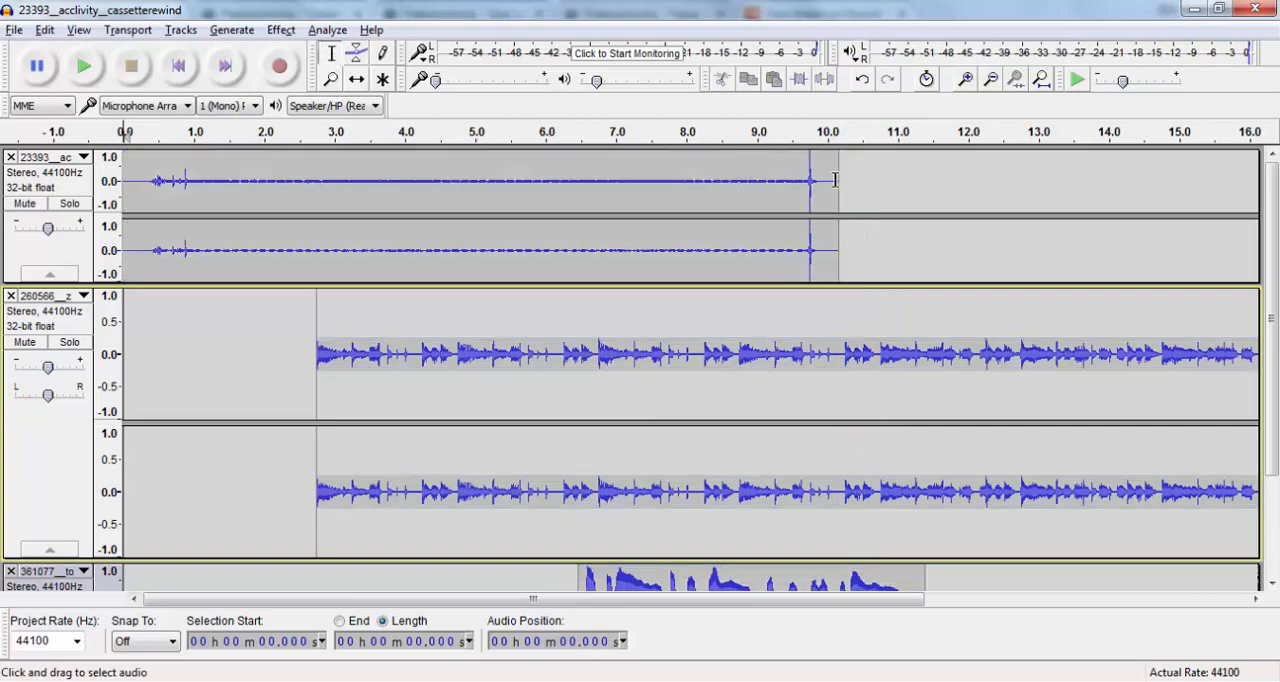
click(809, 345)
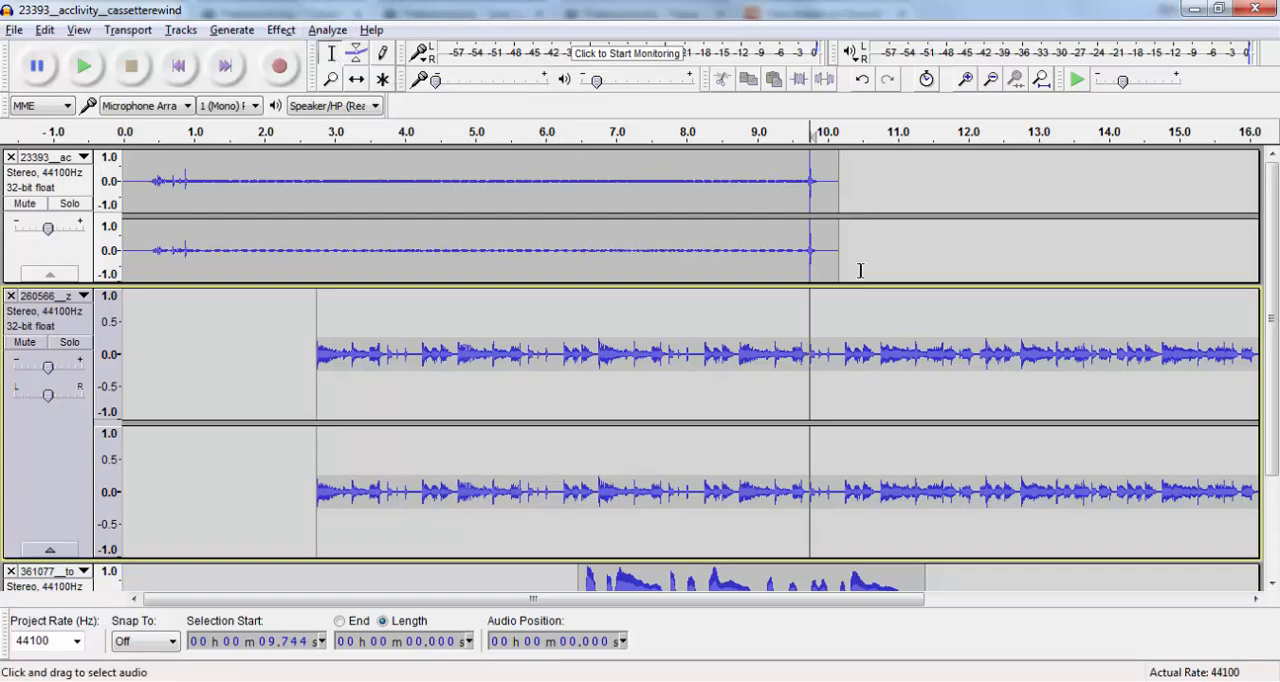
click(804, 351)
drag(789, 356, 1240, 375)
drag(1134, 376, 1097, 348)
key(Delete)
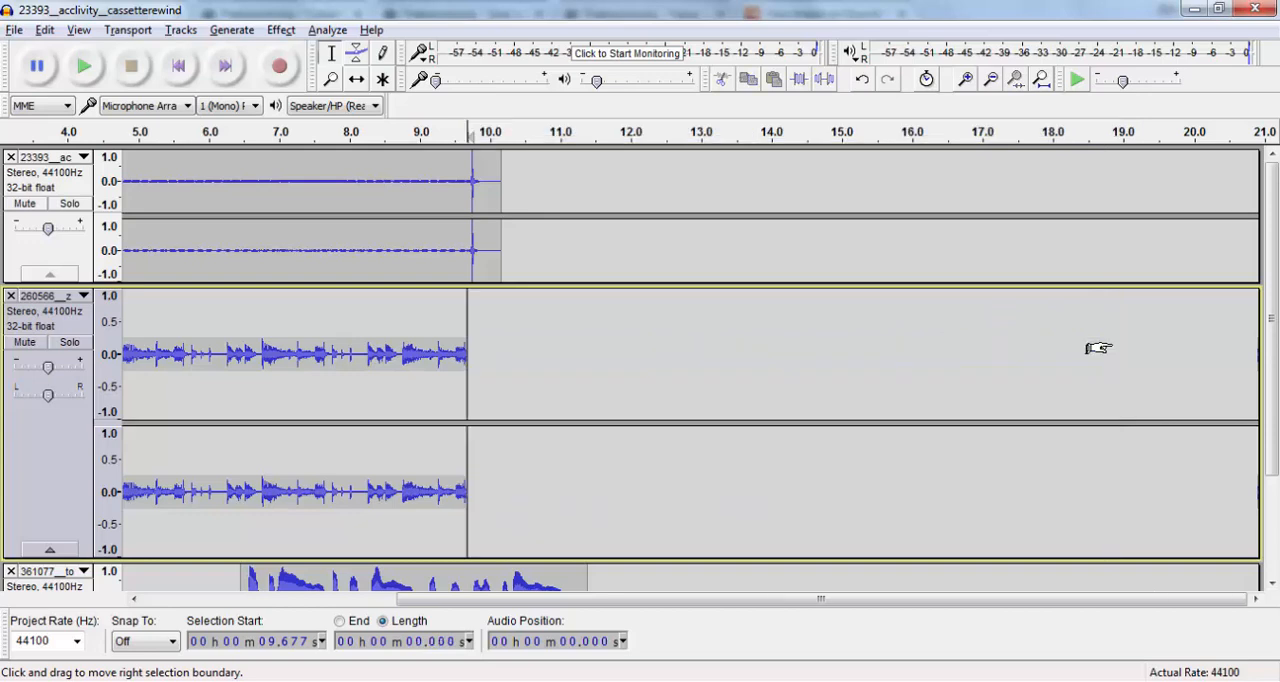
click(303, 140)
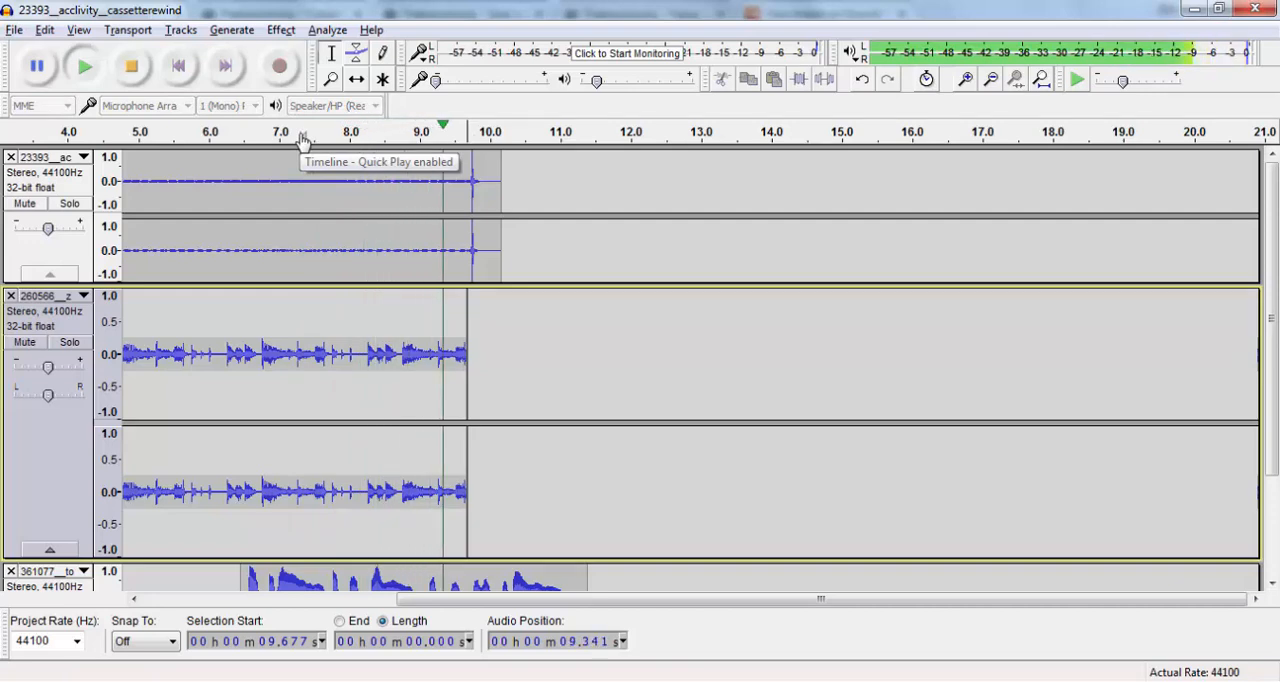
click(140, 70)
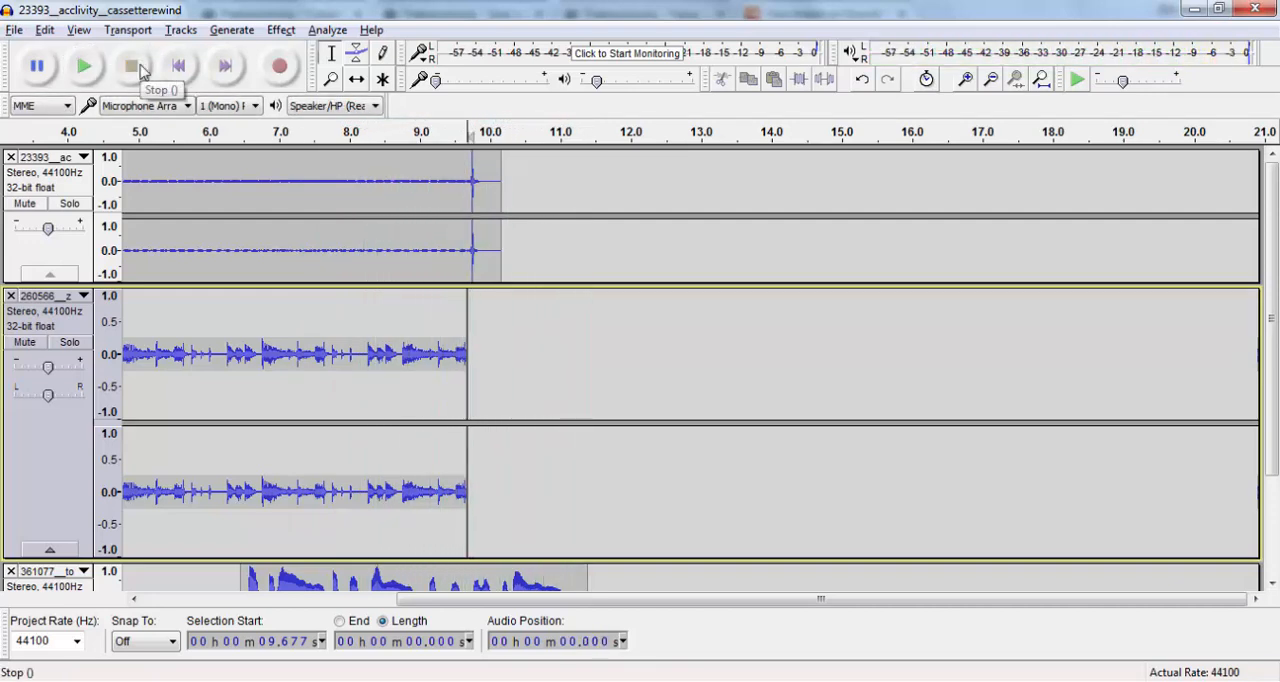
drag(728, 601, 268, 614)
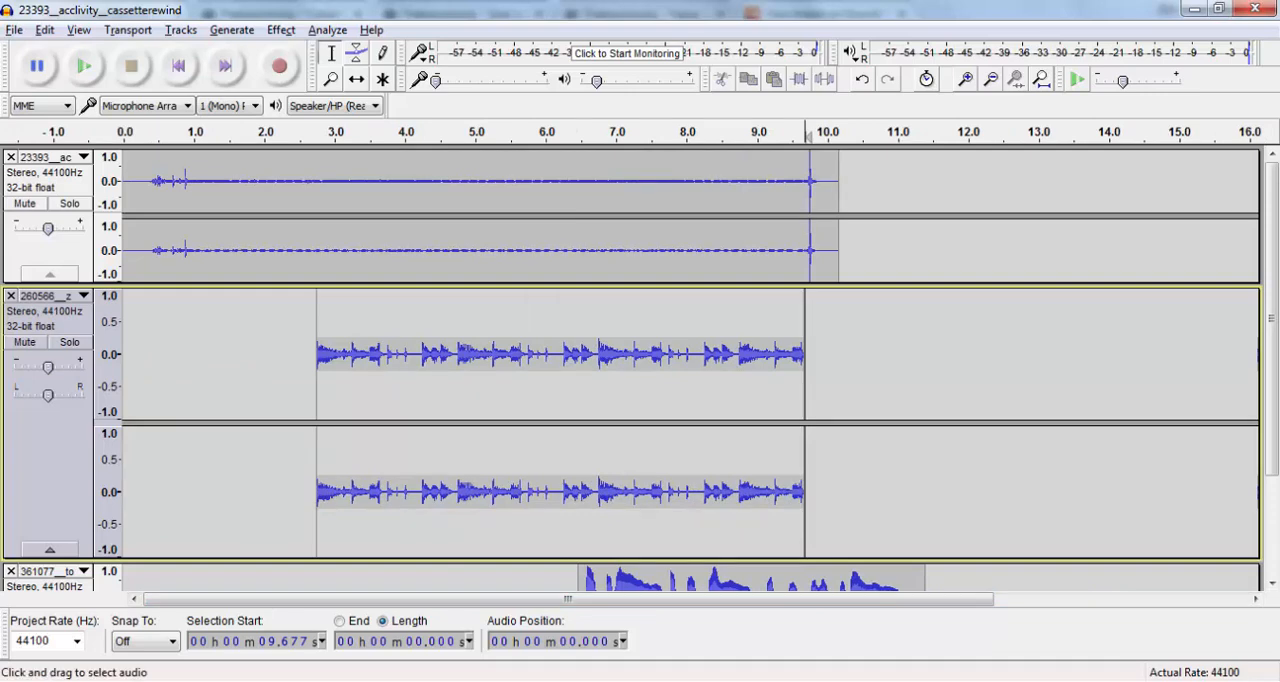
- Save the Audacity project as SE1-remix3sounds in the SE1-remix3sounds folder
key(ctrl+s)
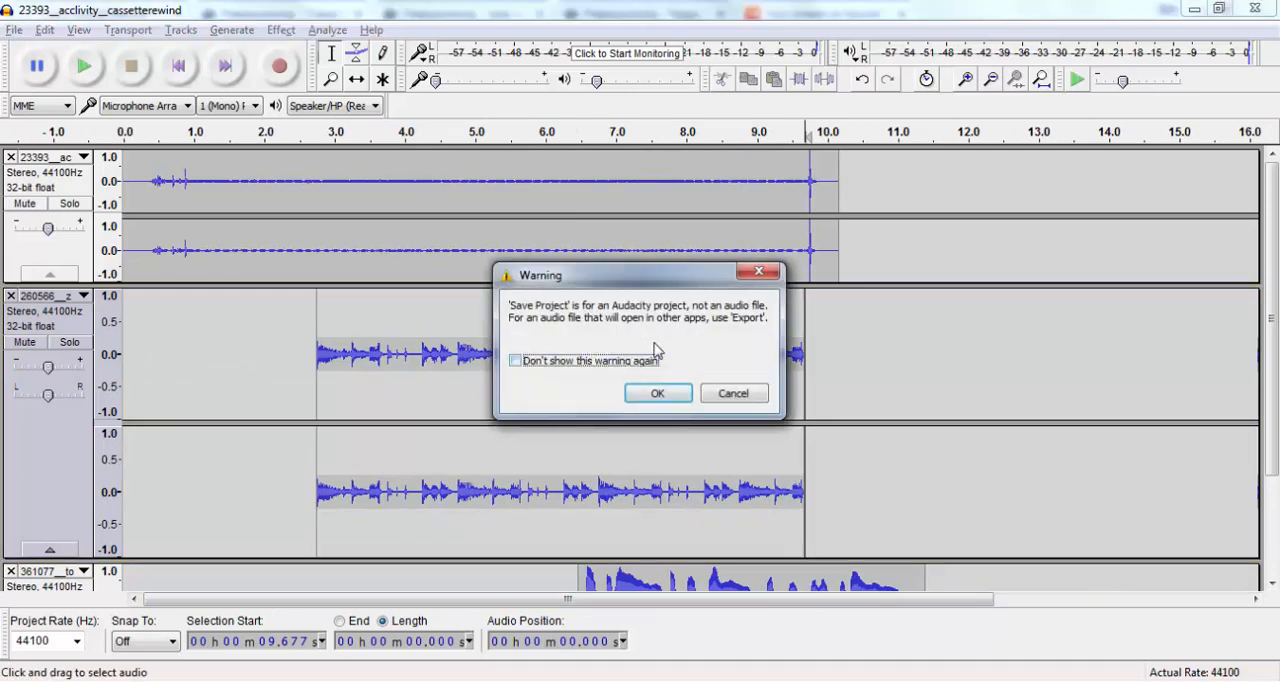
click(658, 394)
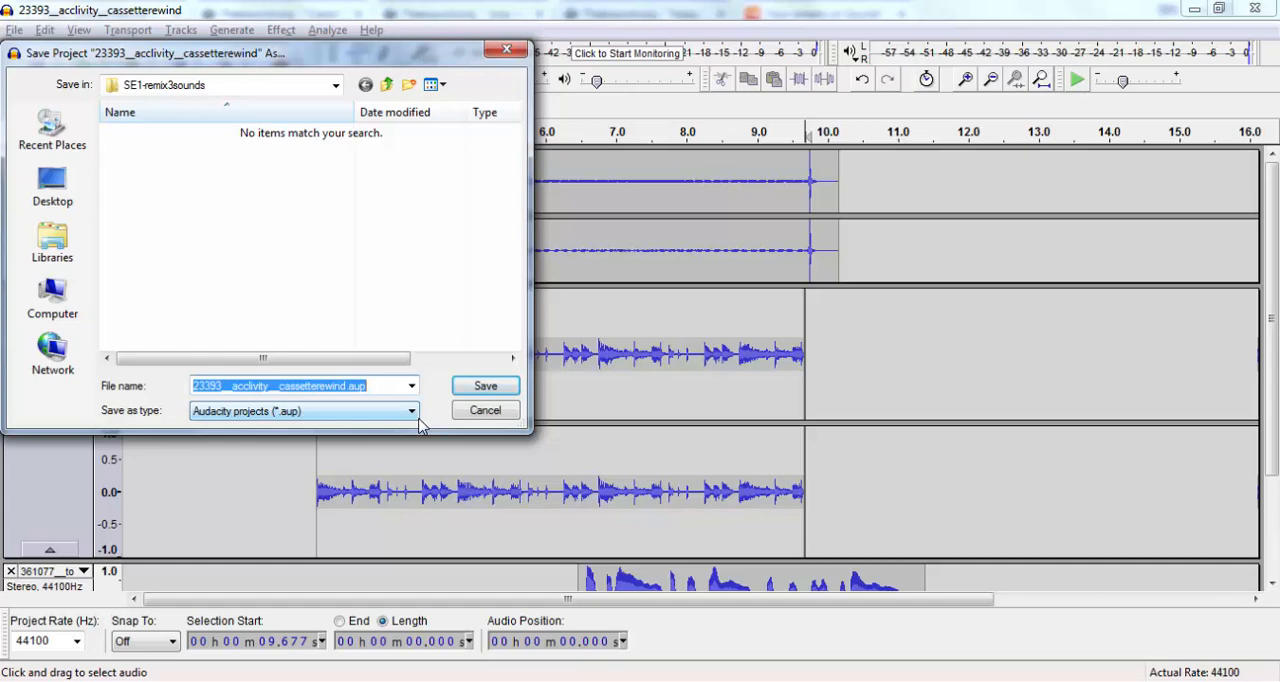
text(SE1-remix3sounds)
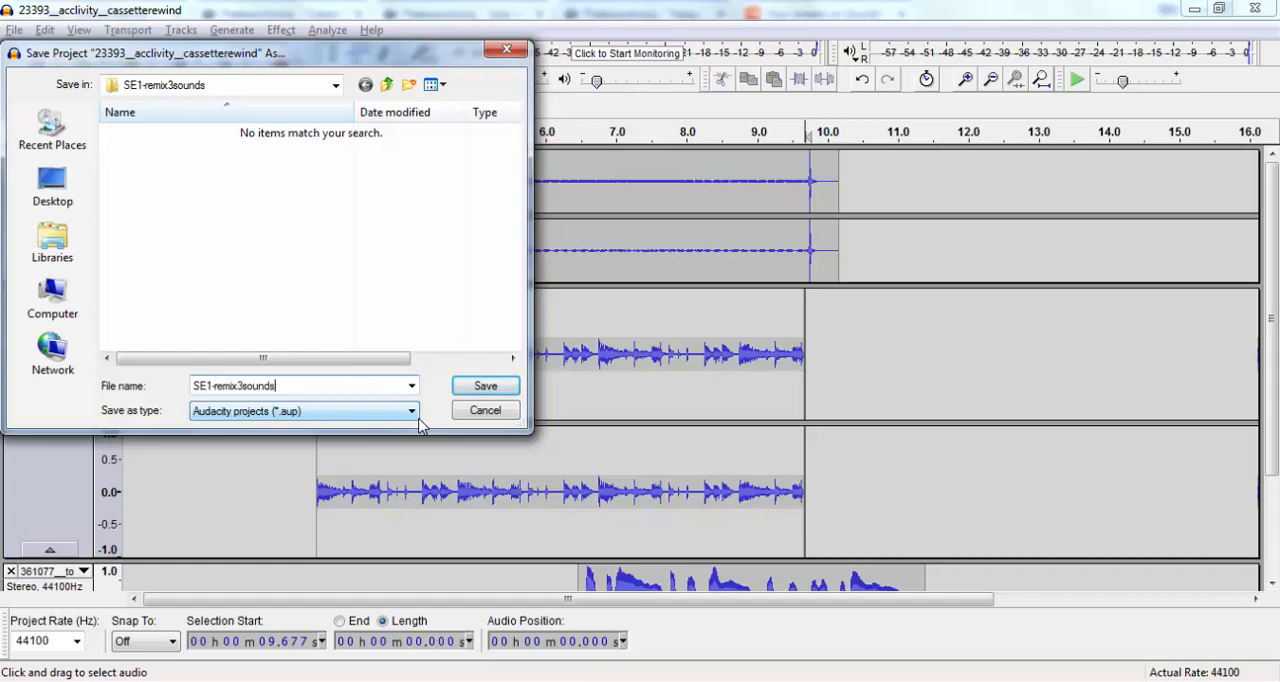
key(Return)
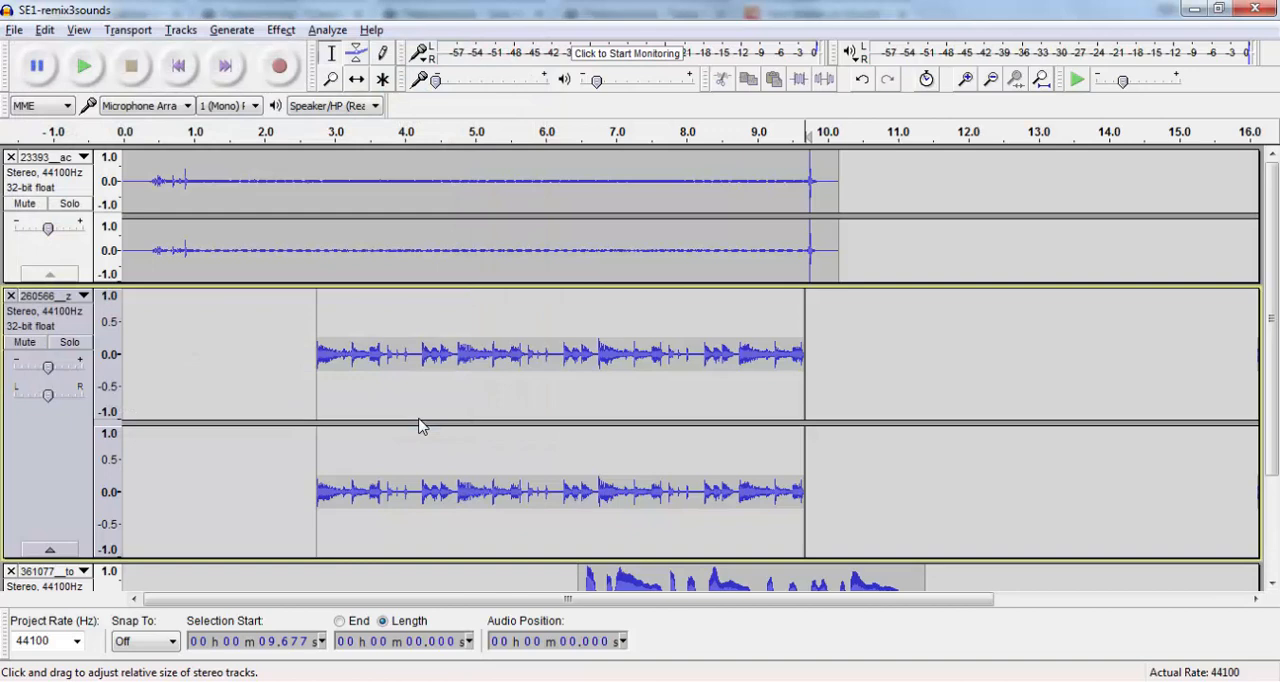
- Export the mix as SE1-remix3sounds in WAV (Microsoft) signed 16 bit PCM format to the SE1-remix3sounds folder, checking the format options
click(15, 30)
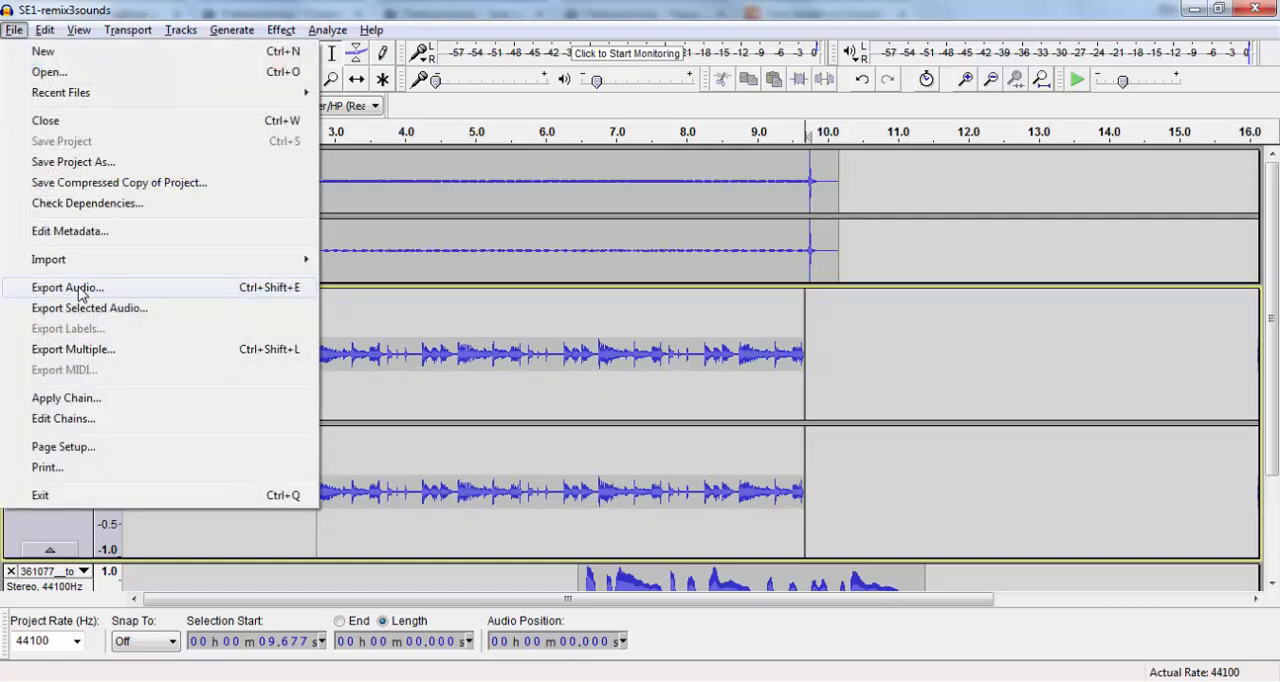
click(79, 288)
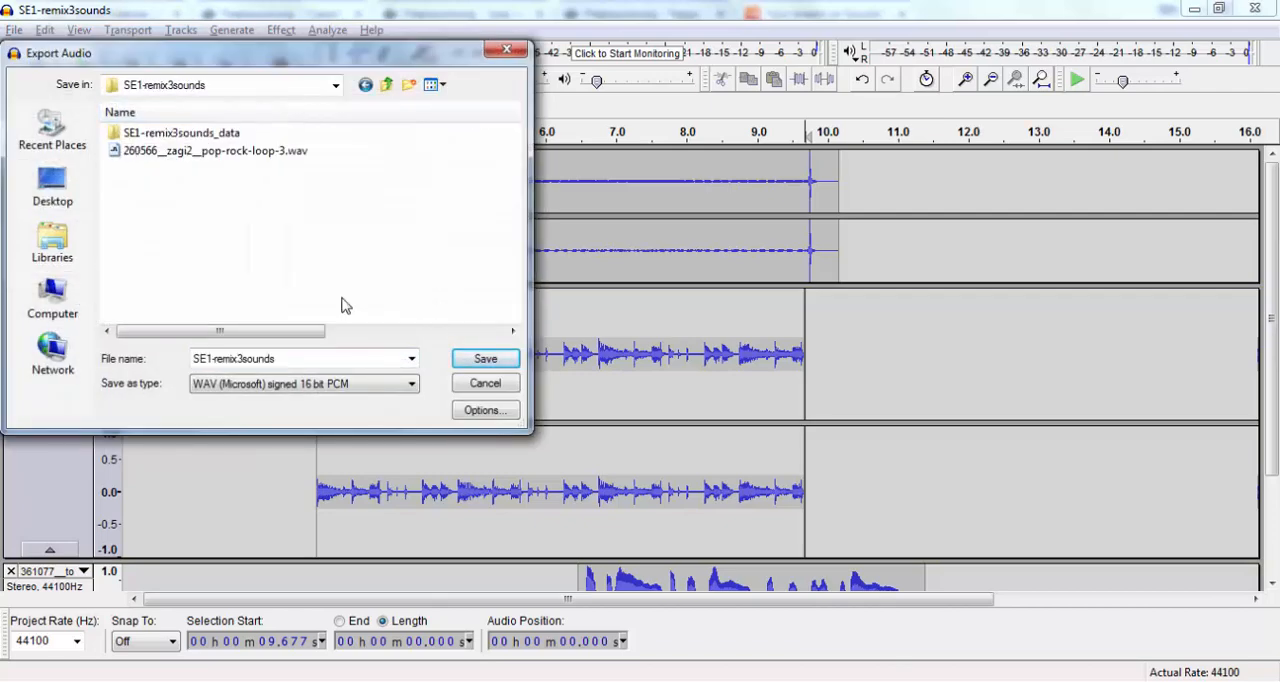
click(372, 389)
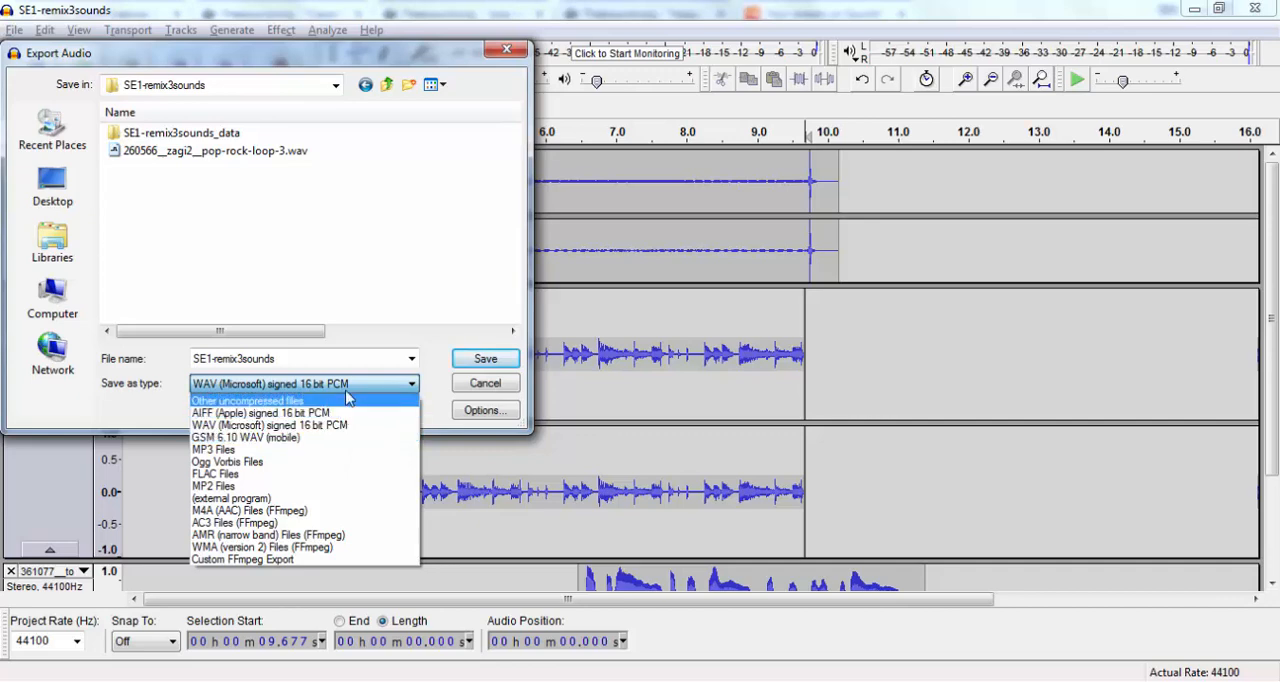
click(348, 428)
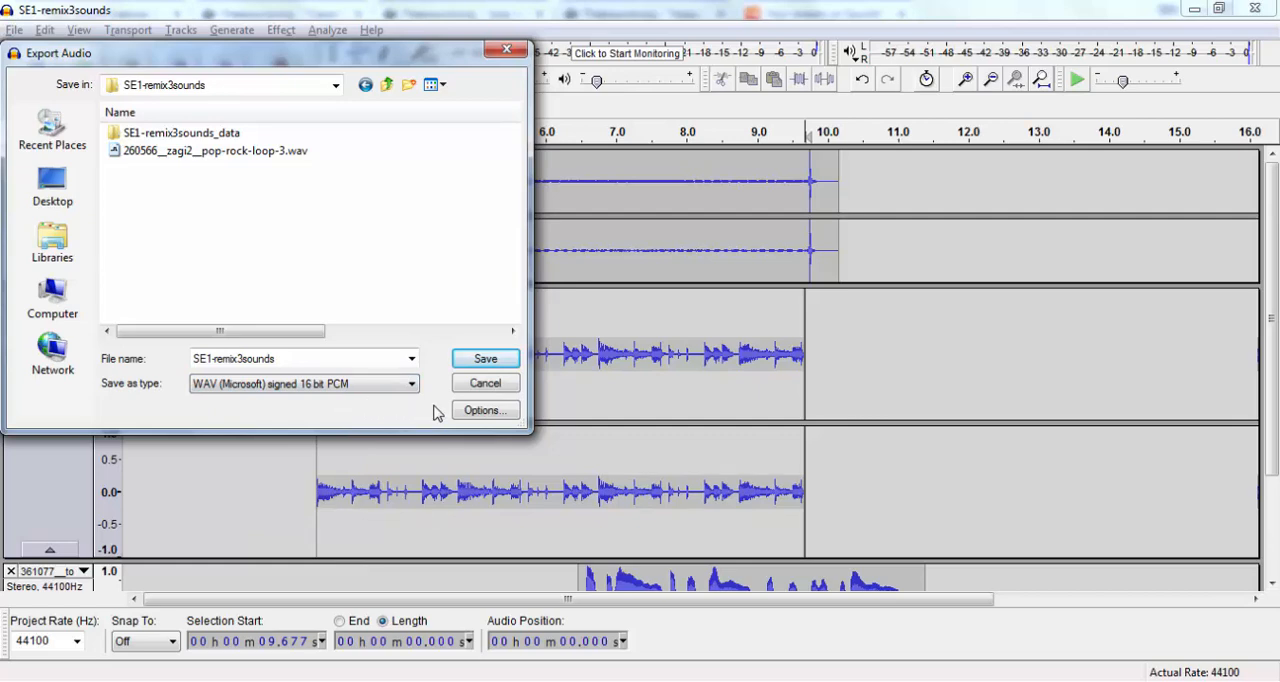
click(485, 411)
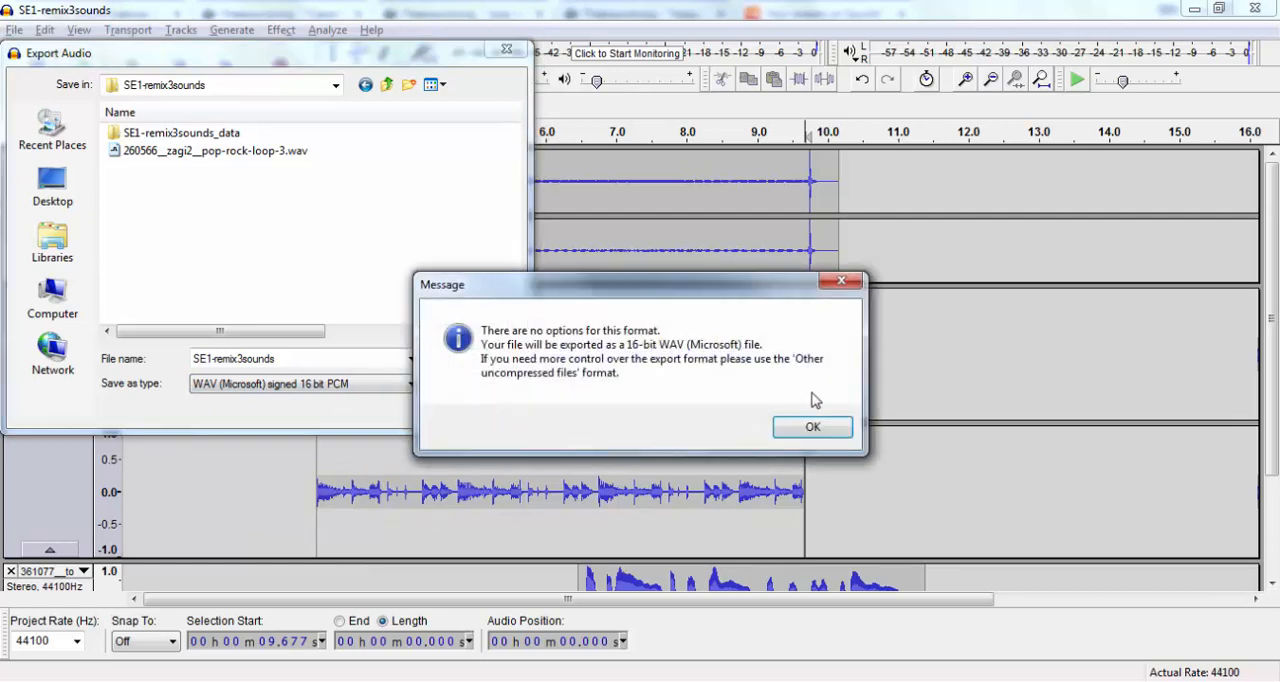
click(811, 428)
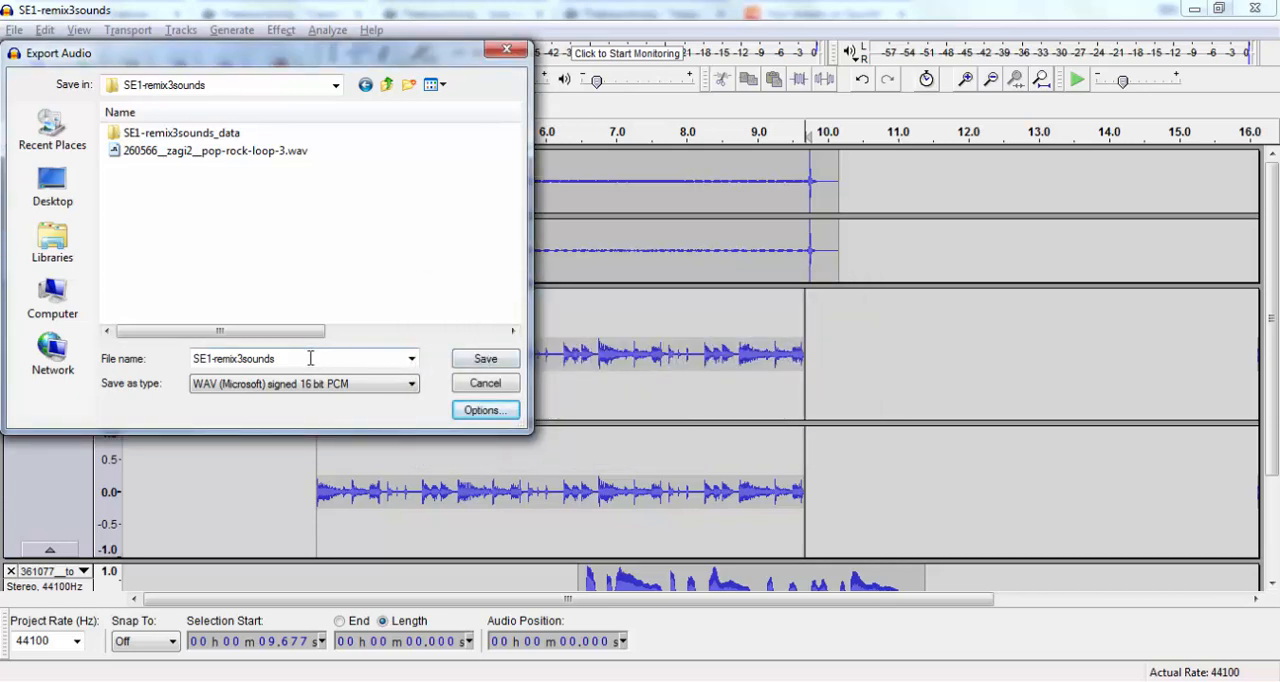
click(485, 359)
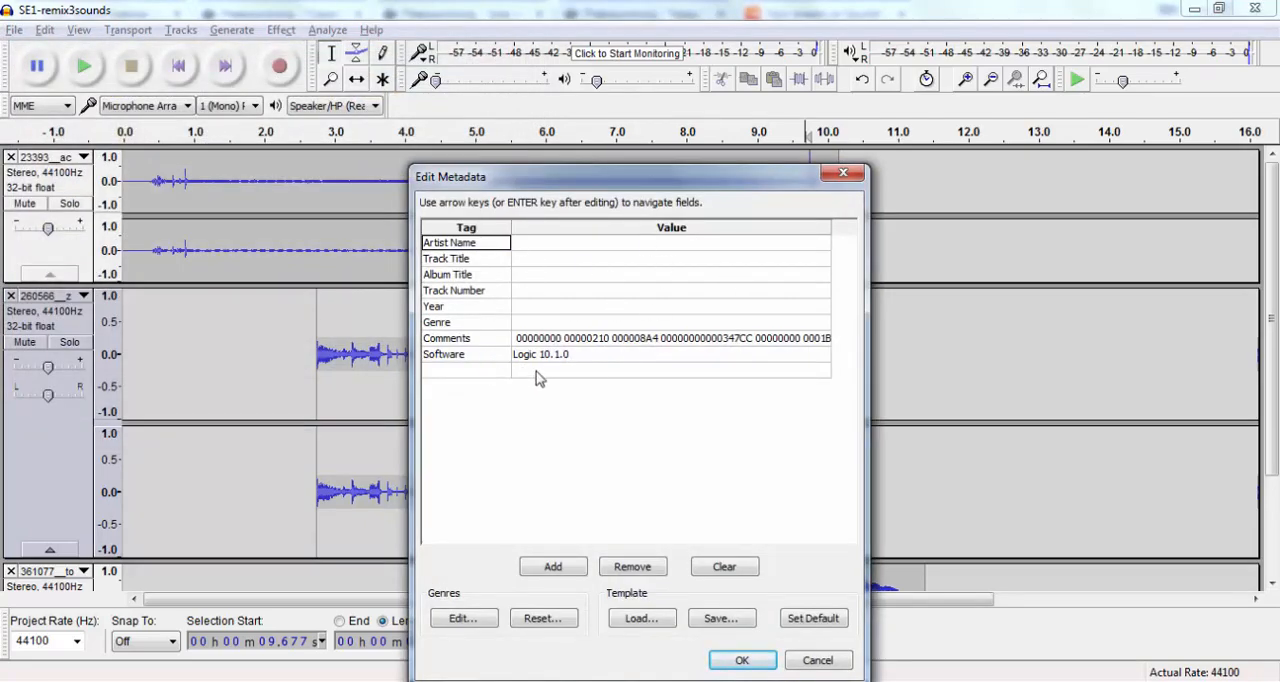
- Clear the existing comments and software tags from the export metadata
click(608, 352)
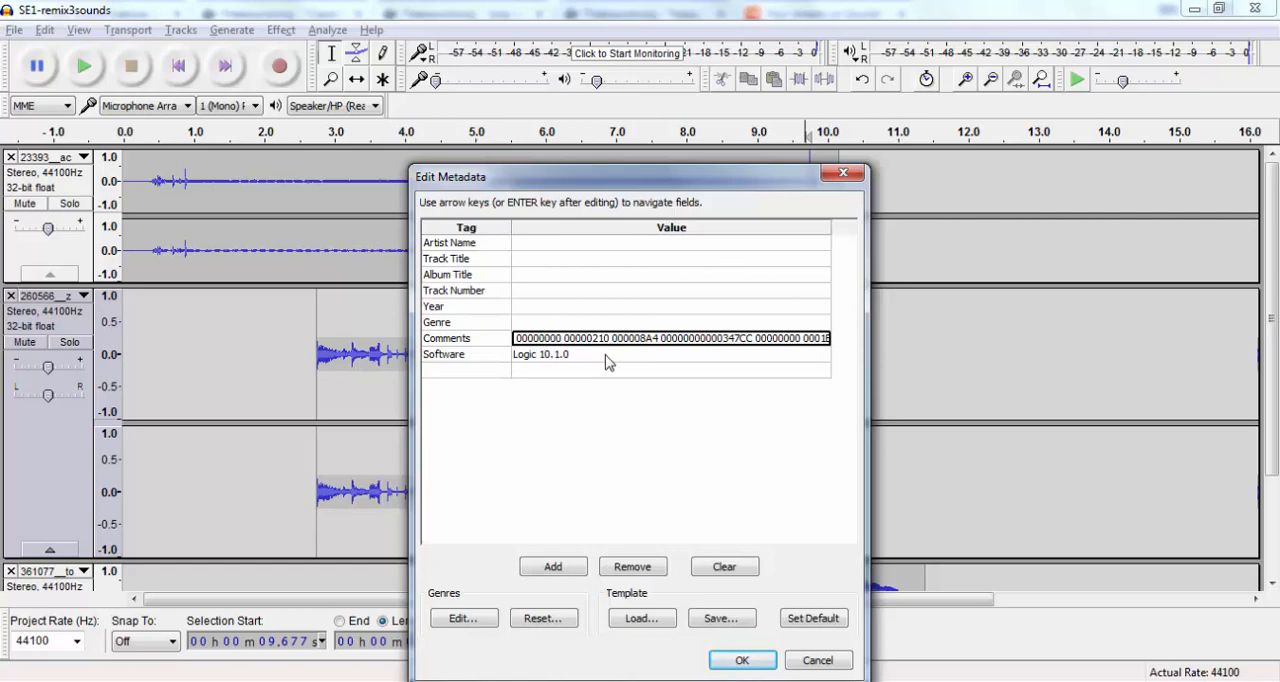
click(607, 358)
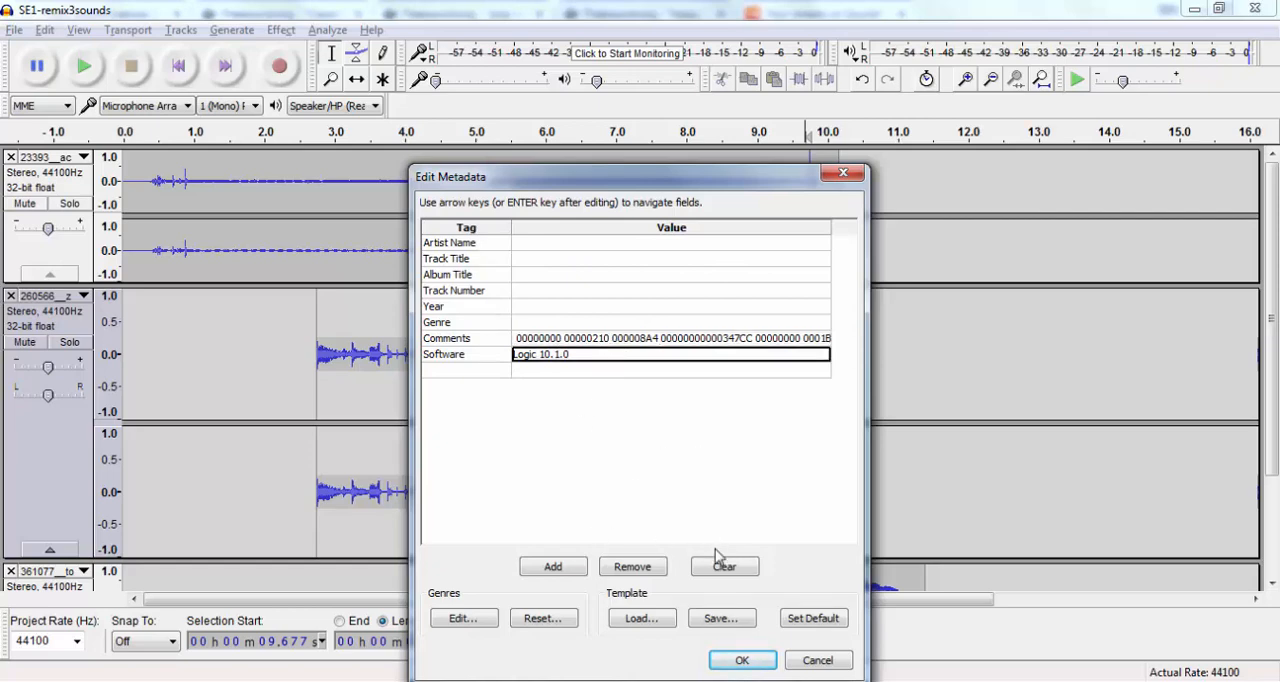
click(726, 576)
- Enter the artist's full name, track title "Sound Experiment 1: Remix 3 sounds" and album title "ENGL 371", and complete the export
click(668, 246)
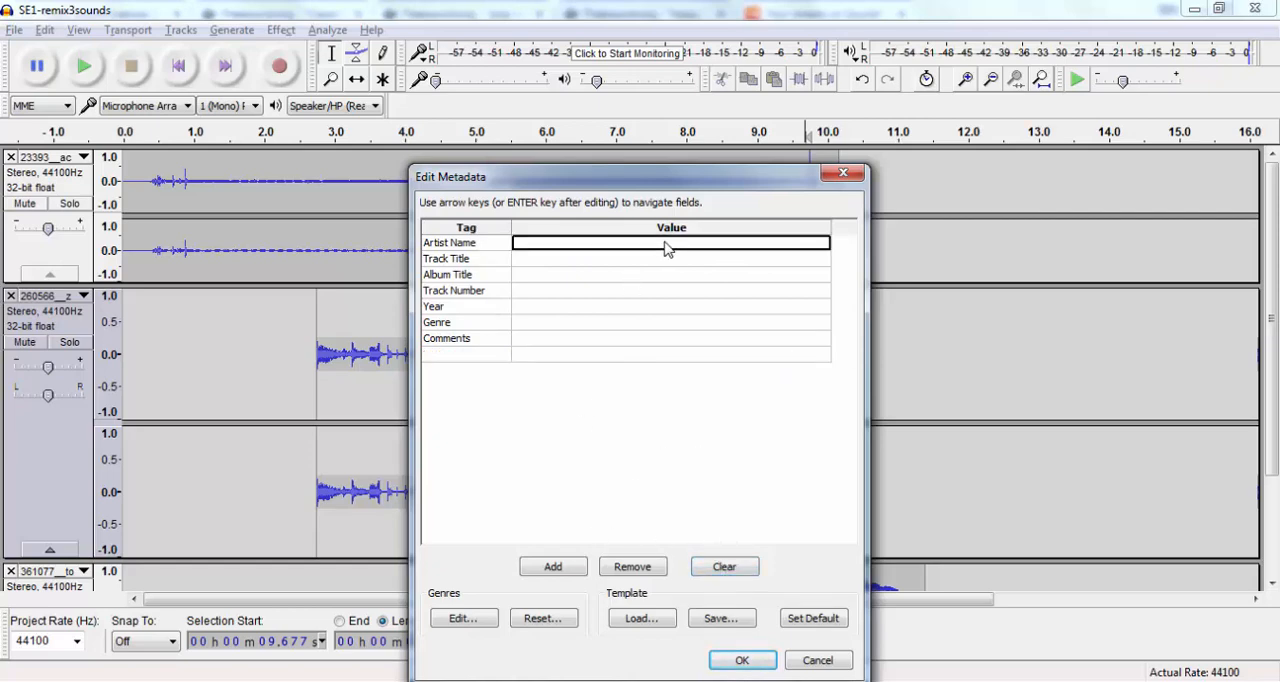
text(Kyle S)
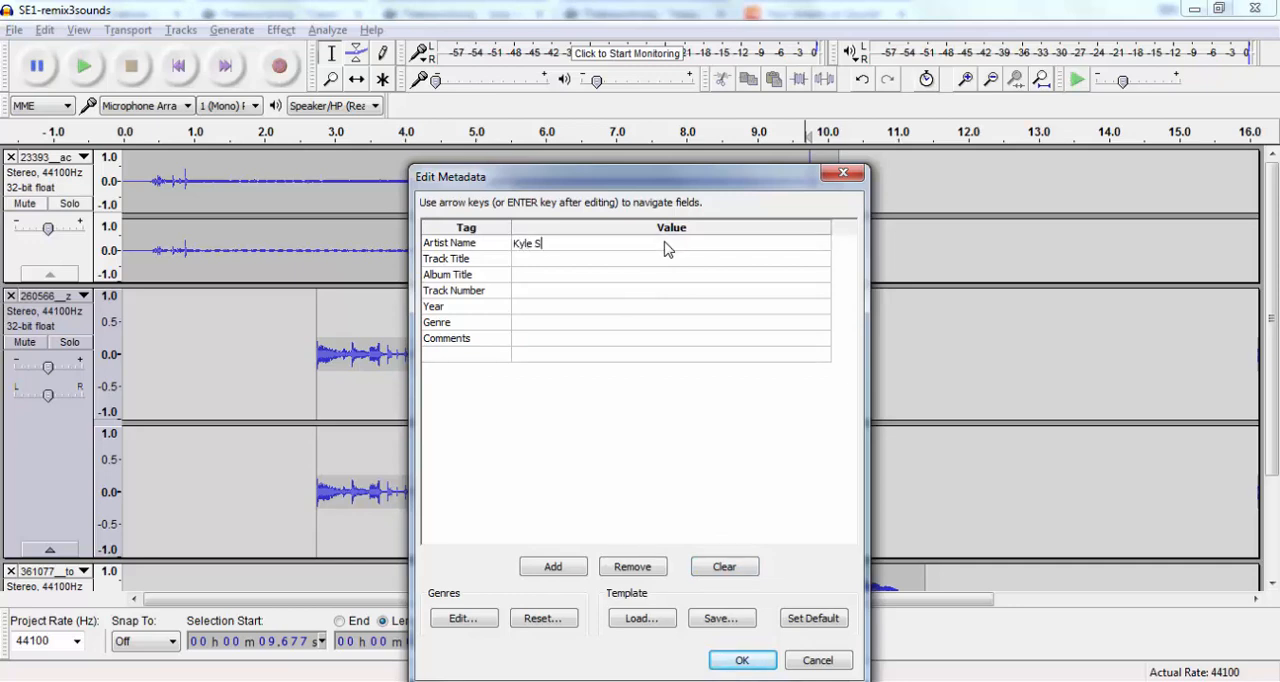
text(tedman)
key(Return)
text(Sound Experiment 1: Remix 3 sounds)
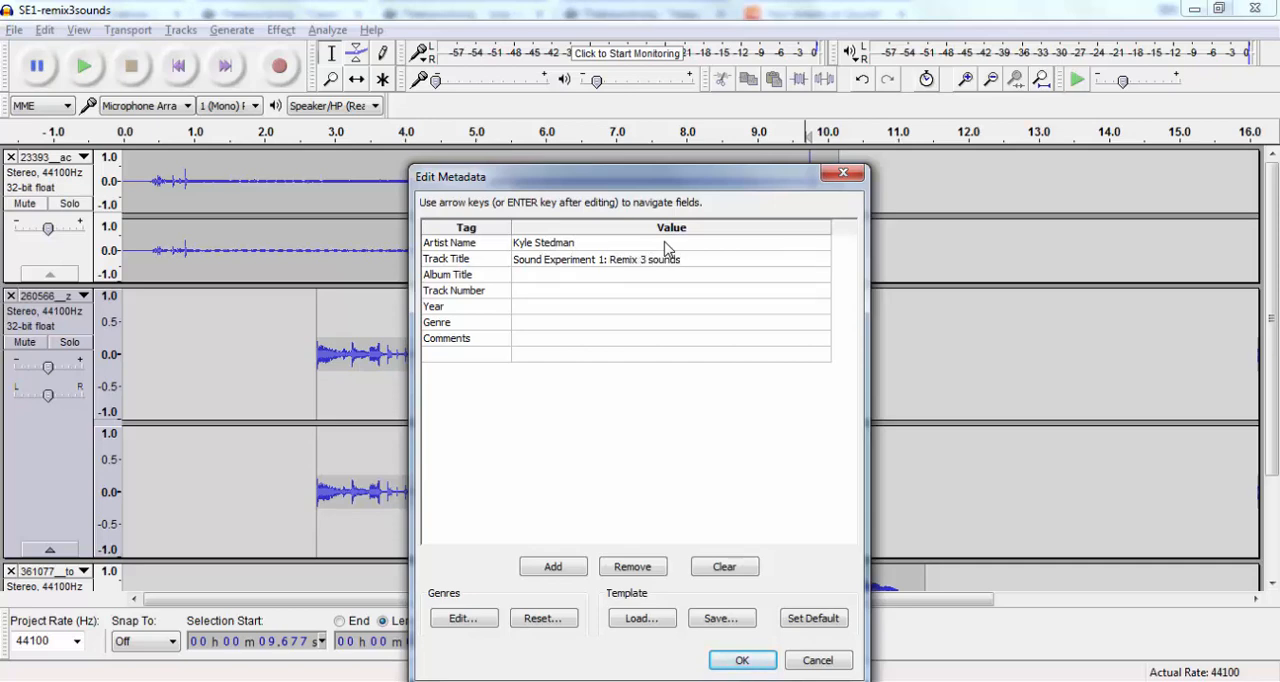
key(Return)
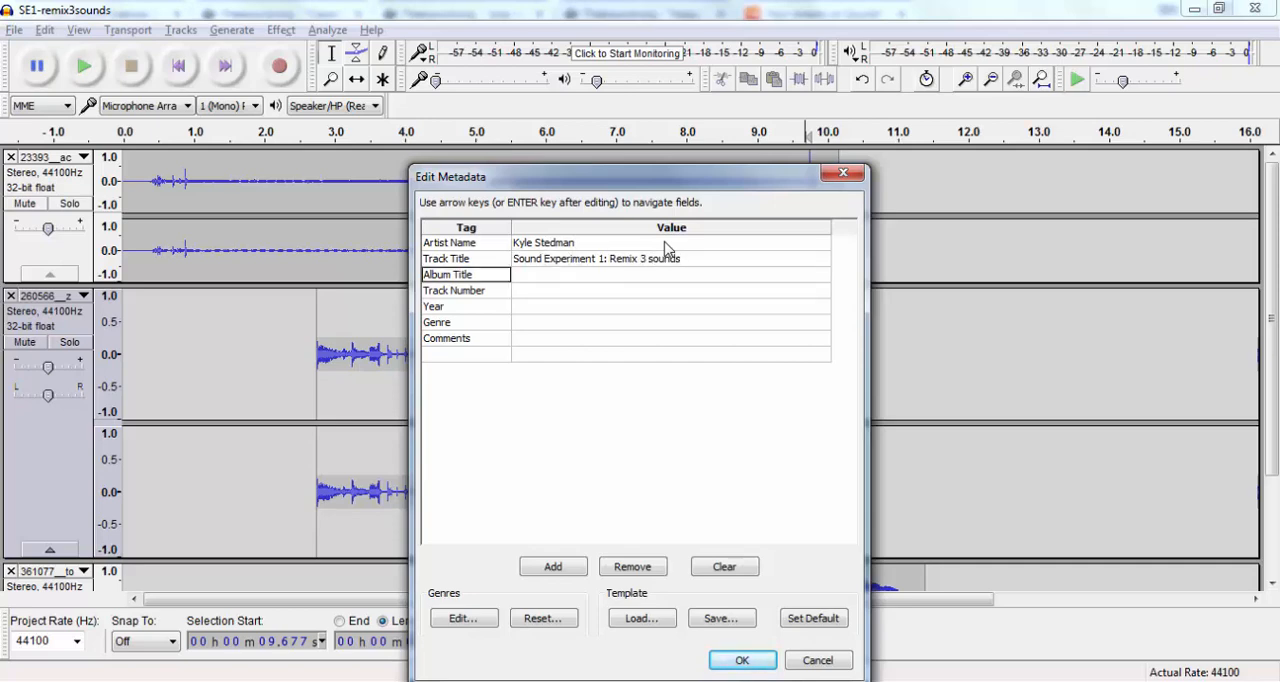
text(ENGL 371)
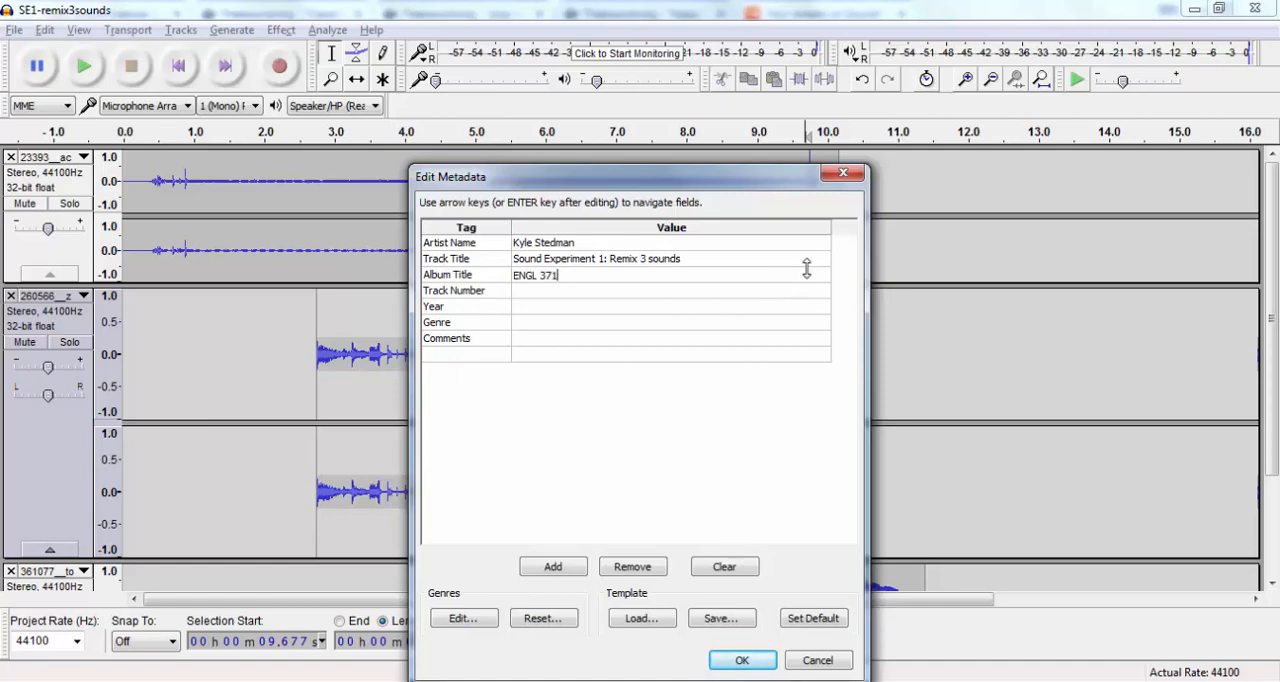
click(742, 660)
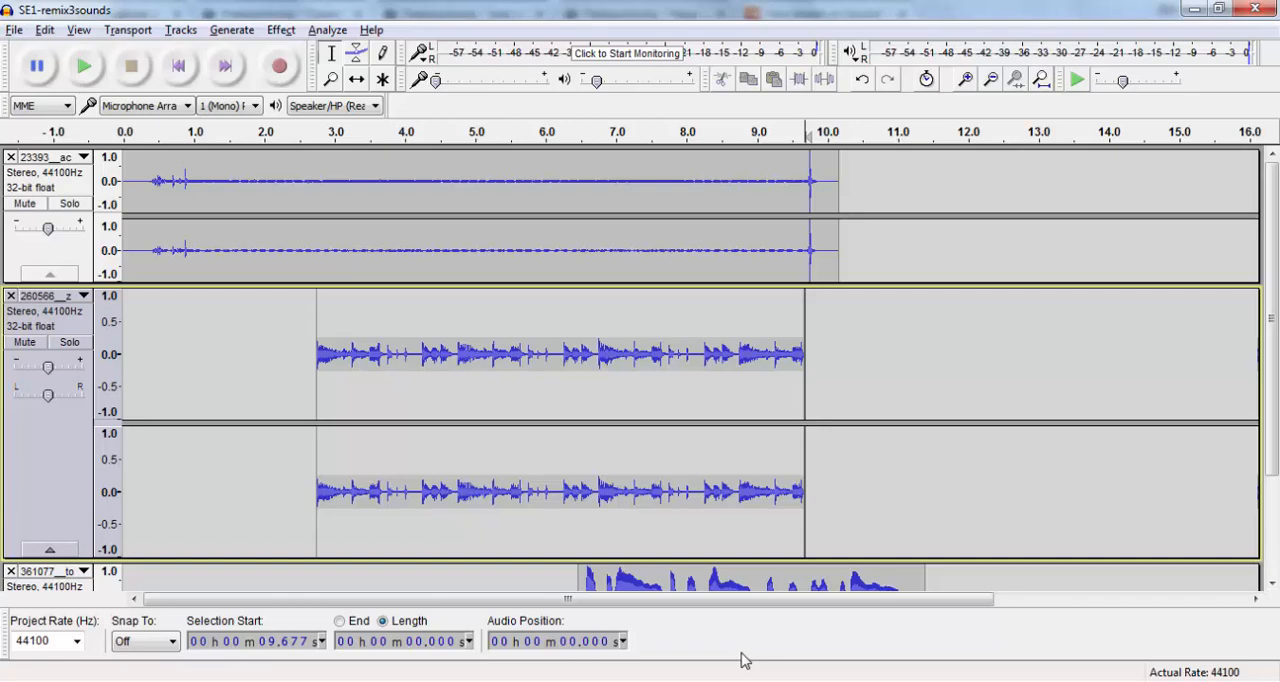
- Switch to the SE1-remix3sounds folder in Windows Explorer and check the details of the exported SE1-remix3sounds.wav
click(134, 681)
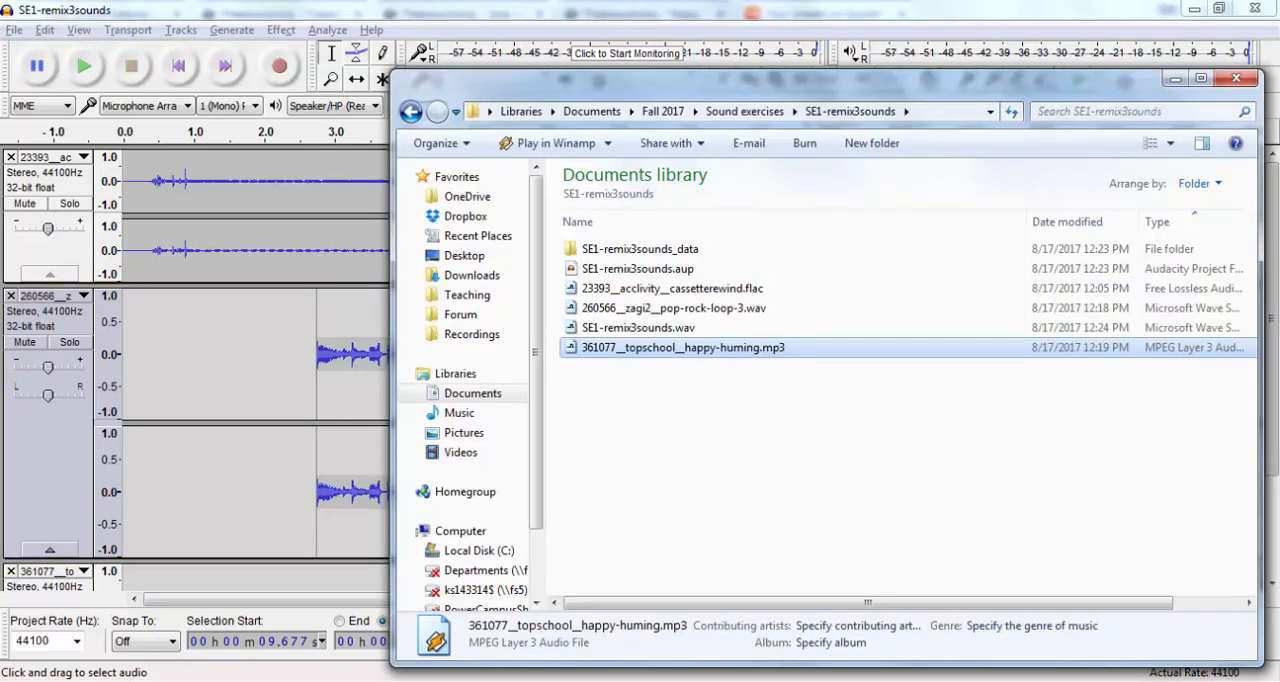
click(743, 408)
click(672, 330)
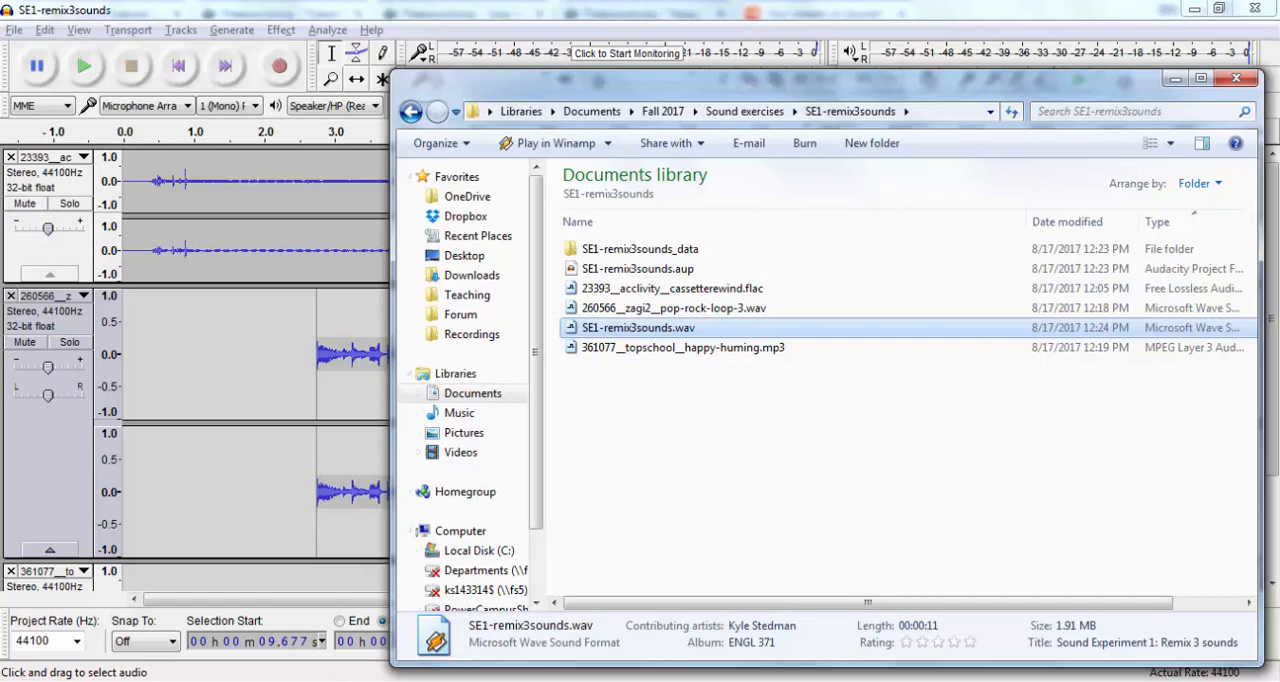
- Switch to SoundCloud in Chrome, open its upload page, and upload SE1-remix3sounds.wav from the SE1-remix3sounds folder
click(316, 681)
click(378, 617)
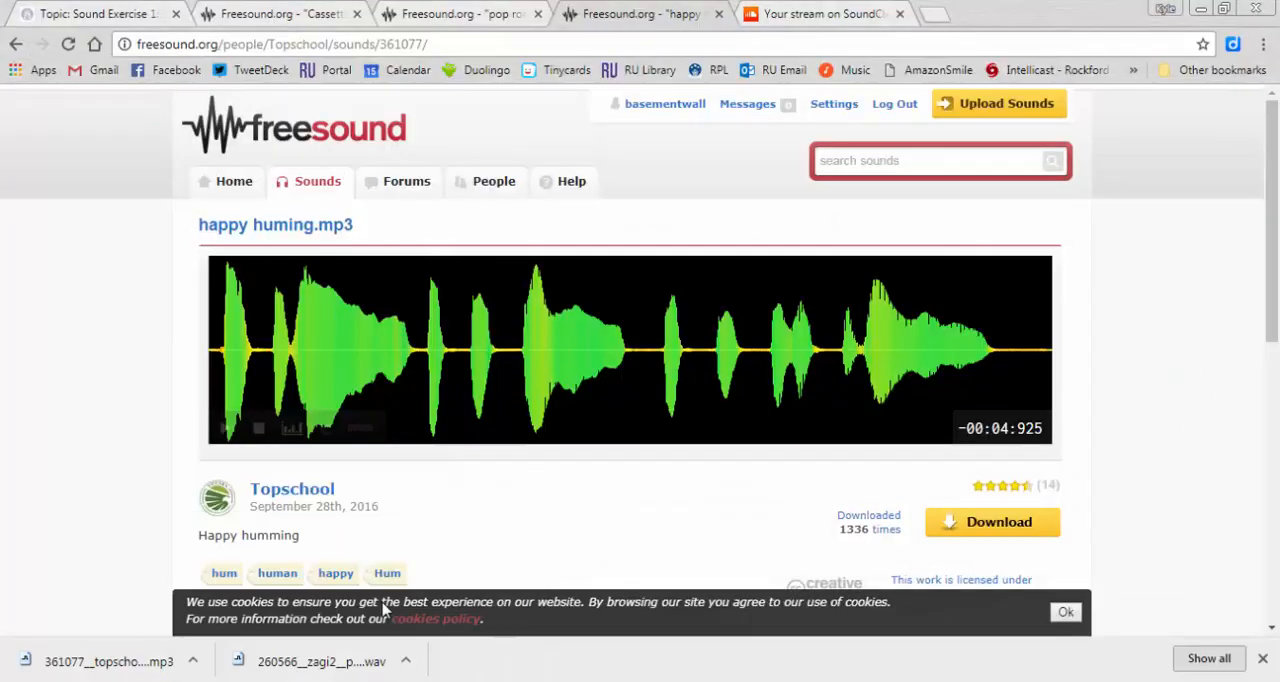
click(838, 12)
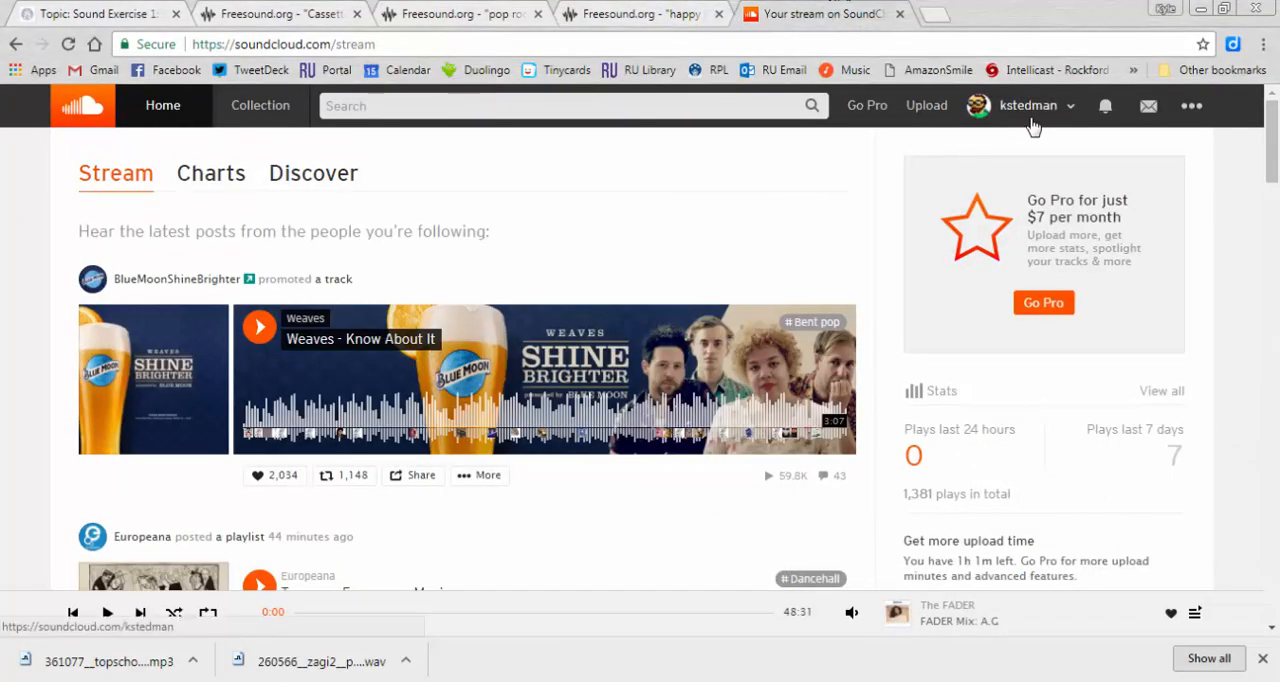
click(948, 110)
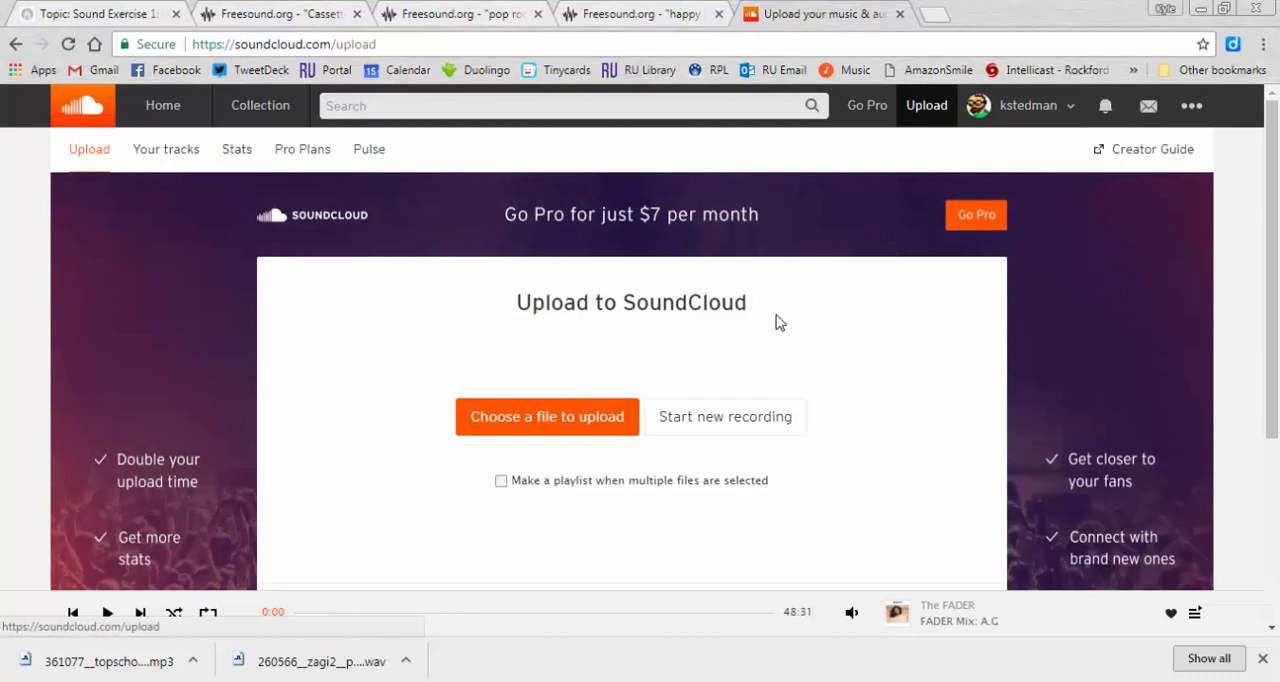
scroll(777, 322, down, 3)
scroll(777, 322, up, 2)
scroll(777, 322, up, 1)
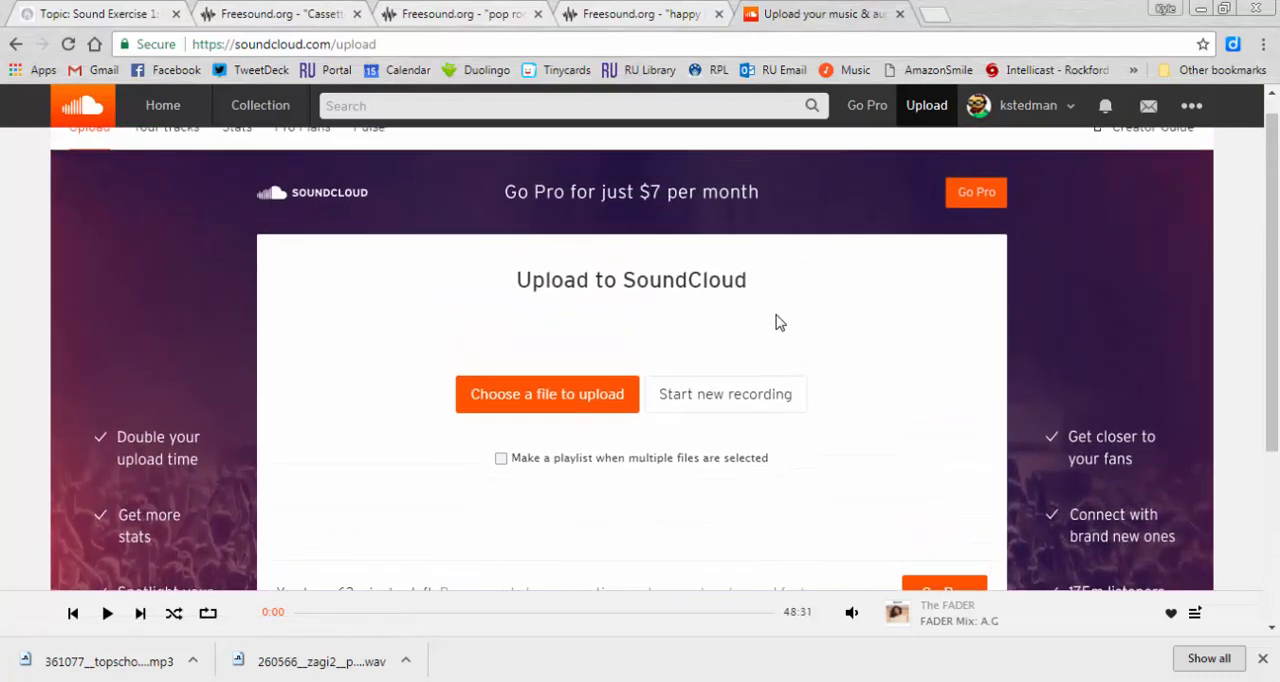
click(184, 680)
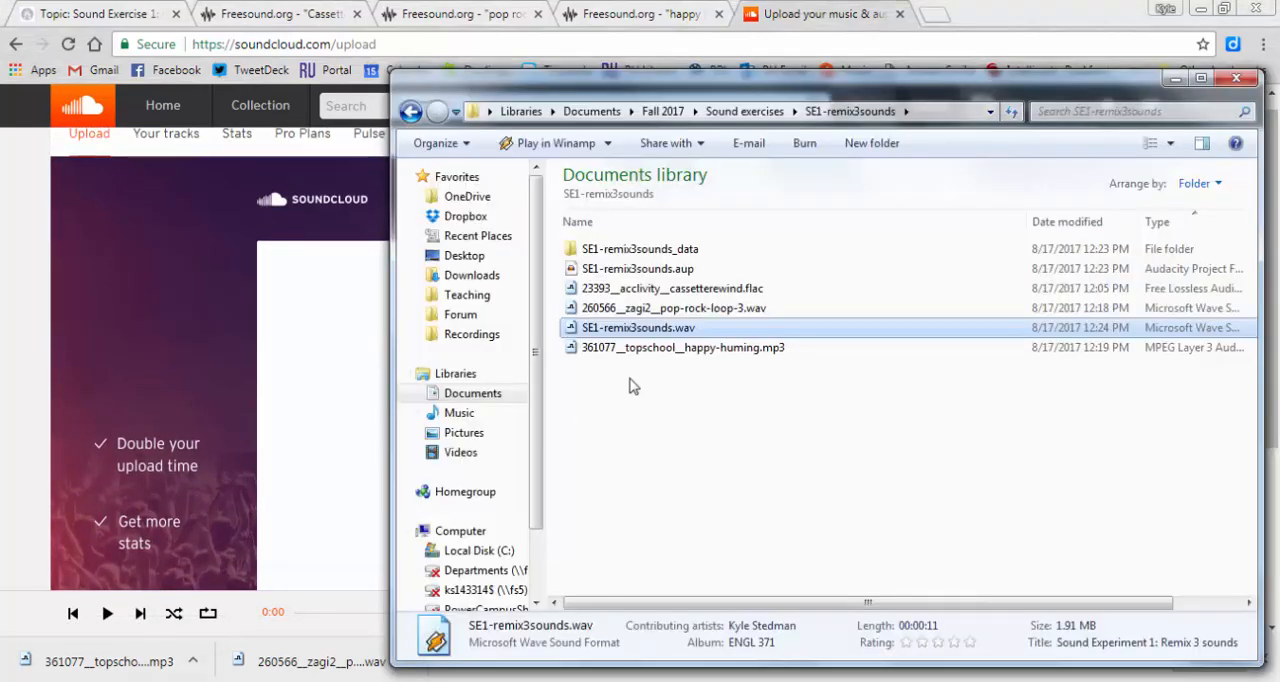
drag(629, 329, 342, 397)
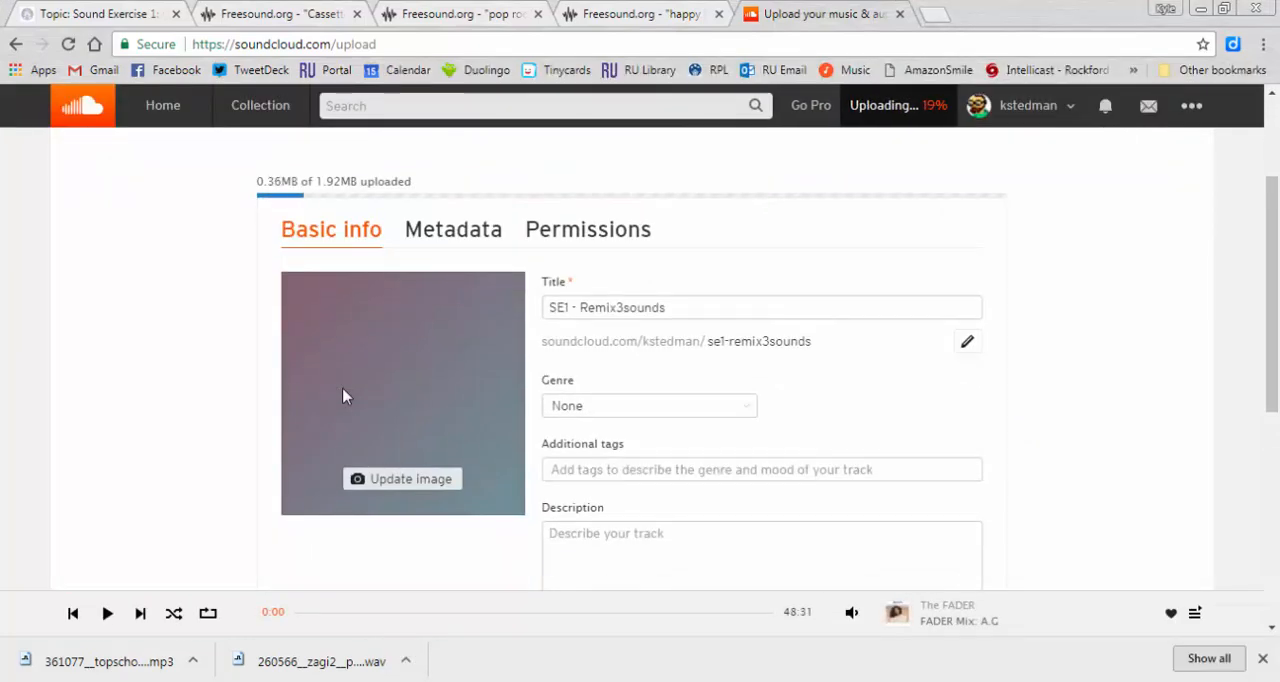
- Replace the uploaded track's title with "Sound Experiment 1: Remix 3 Sounds: Happy 80s"
click(697, 308)
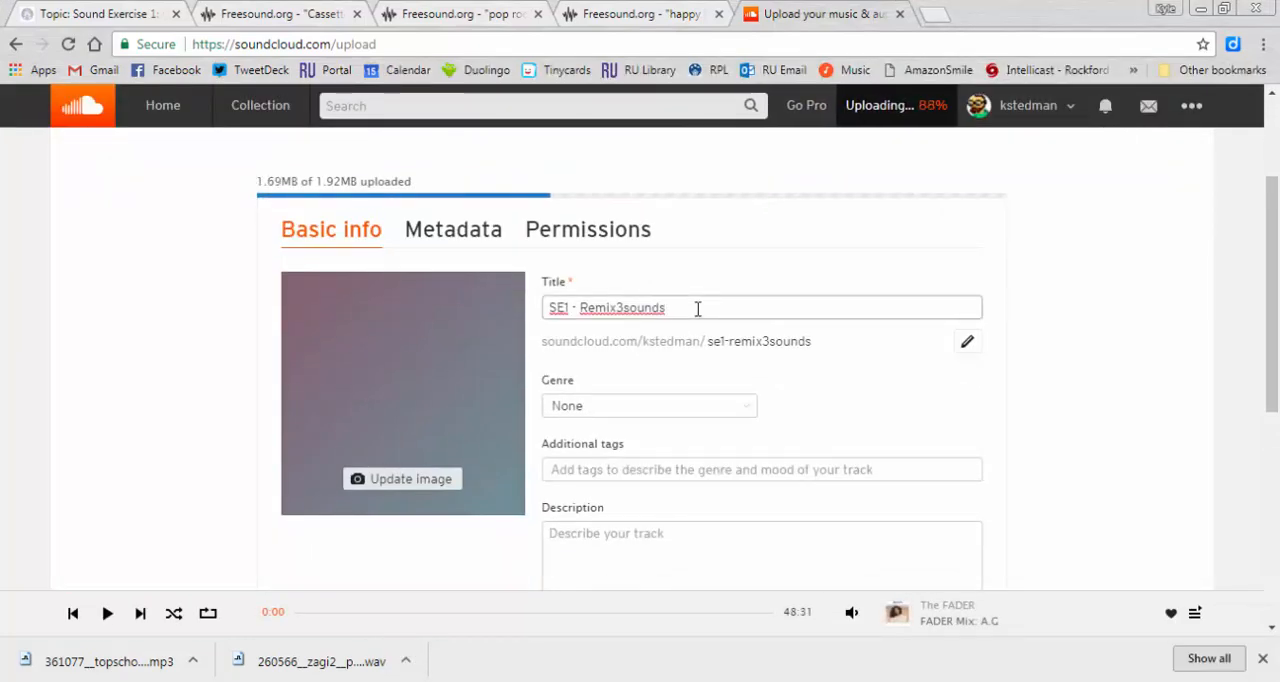
key(BackSpace)
key(BackSpace)
key(BackSpace)
key(BackSpace)
key(BackSpace)
key(BackSpace)
key(BackSpace)
key(BackSpace)
key(BackSpace)
key(BackSpace)
key(BackSpace)
key(BackSpace)
key(BackSpace)
key(BackSpace)
key(BackSpace)
key(BackSpace)
key(BackSpace)
key(BackSpace)
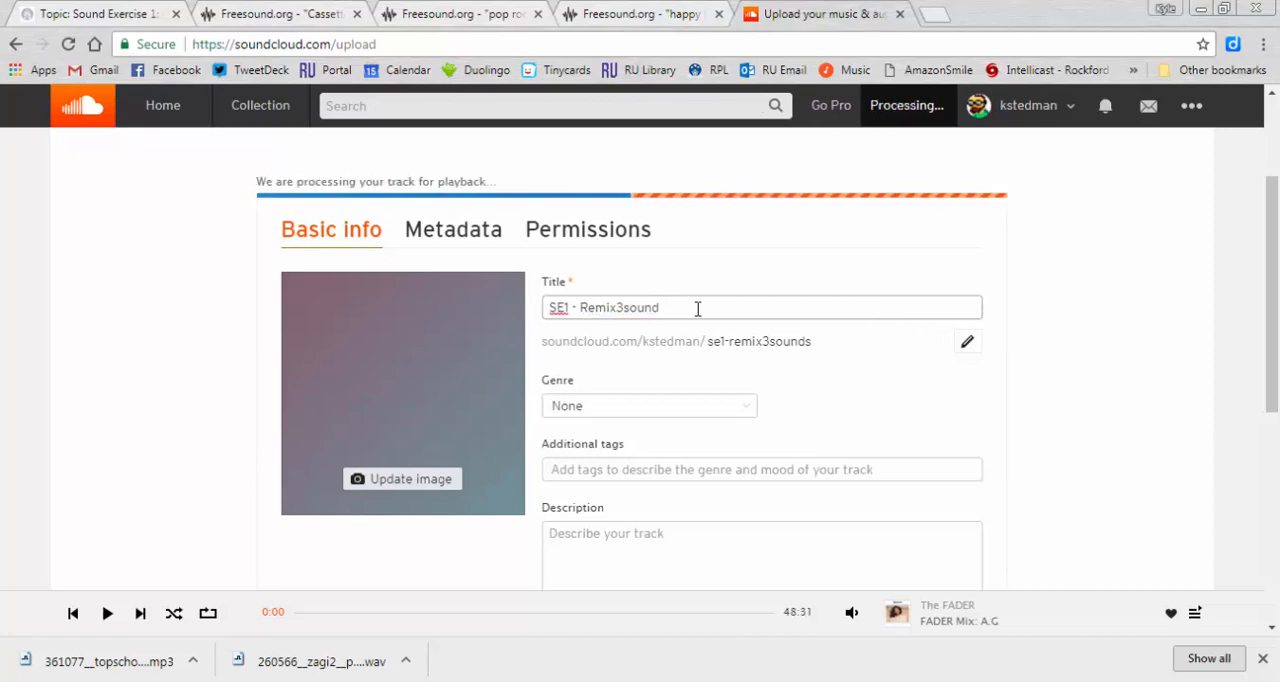
text(Sound )
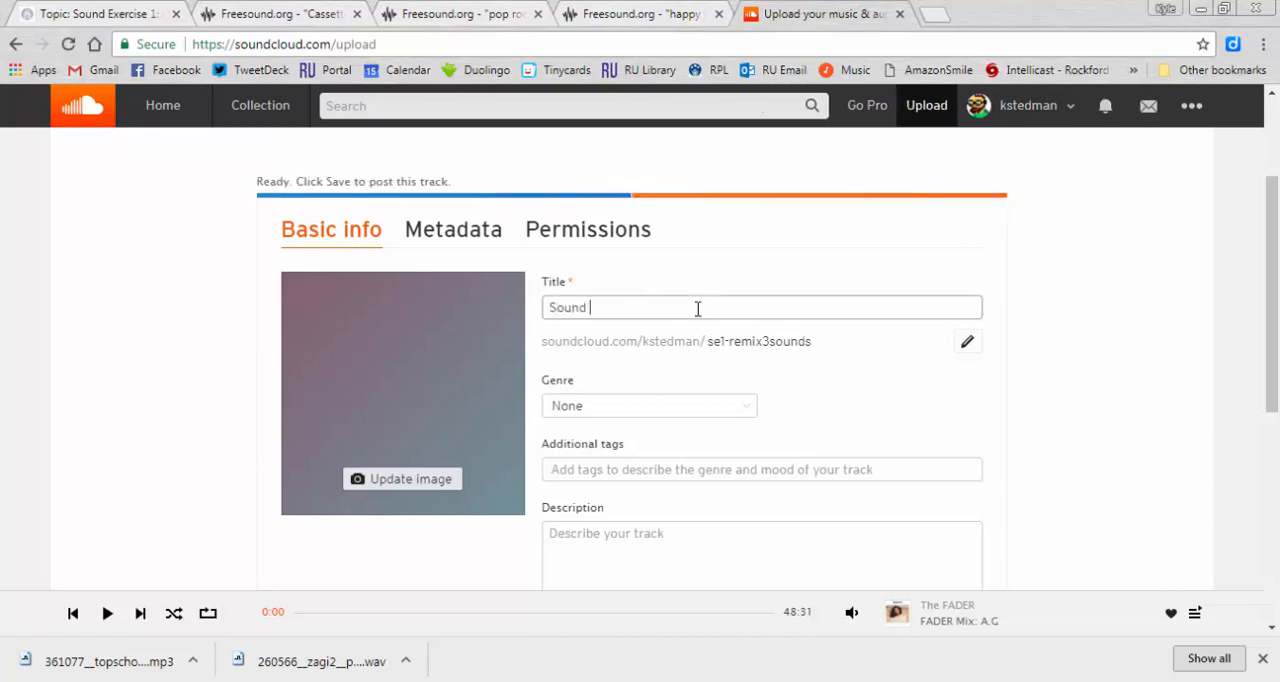
text(Experiment 1: Remix 3 s)
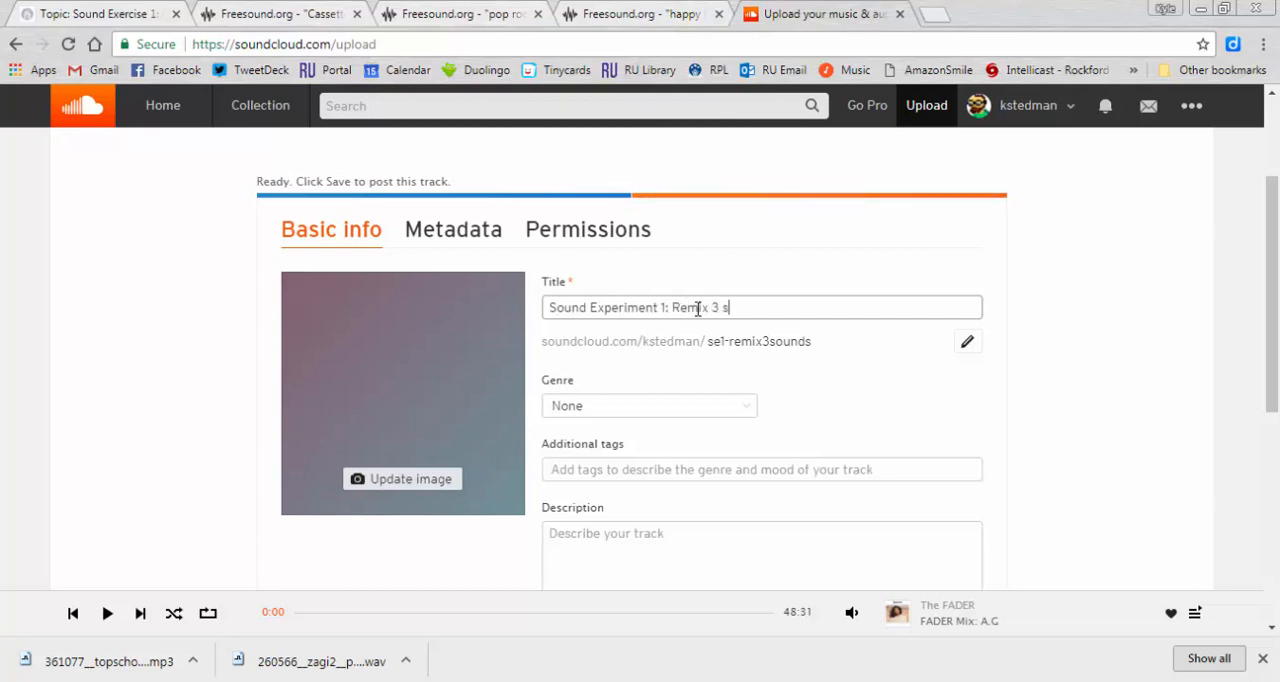
text(ounds)
key(BackSpace)
key(BackSpace)
key(BackSpace)
key(BackSpace)
key(BackSpace)
key(BackSpace)
text(Sounds: Happy 80)
key(BackSpace)
text(80s)
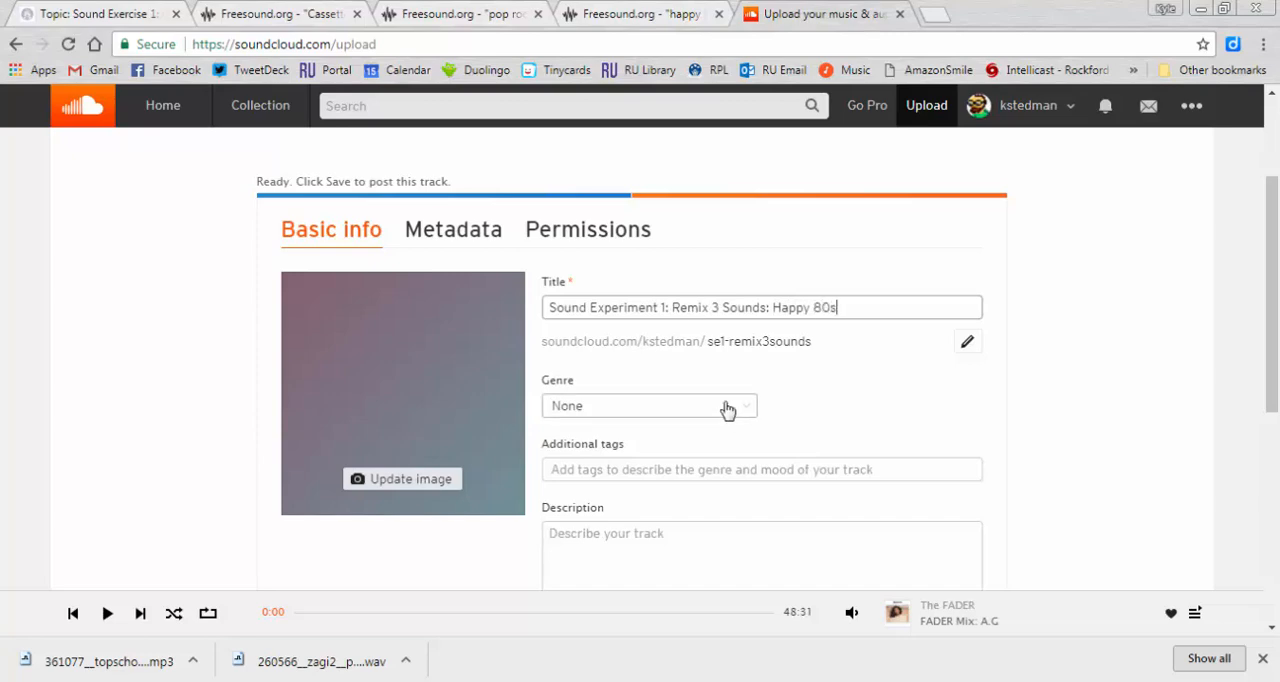
- Set the track's genre to Learning
click(727, 407)
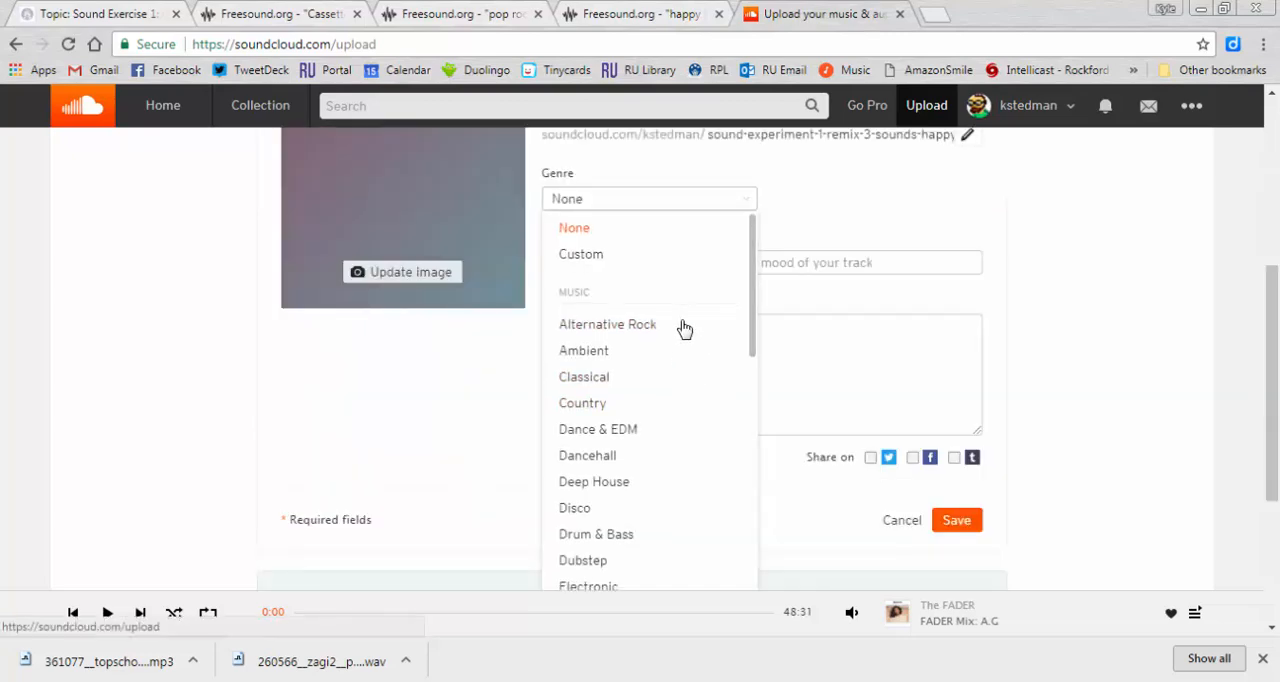
scroll(684, 329, down, 4)
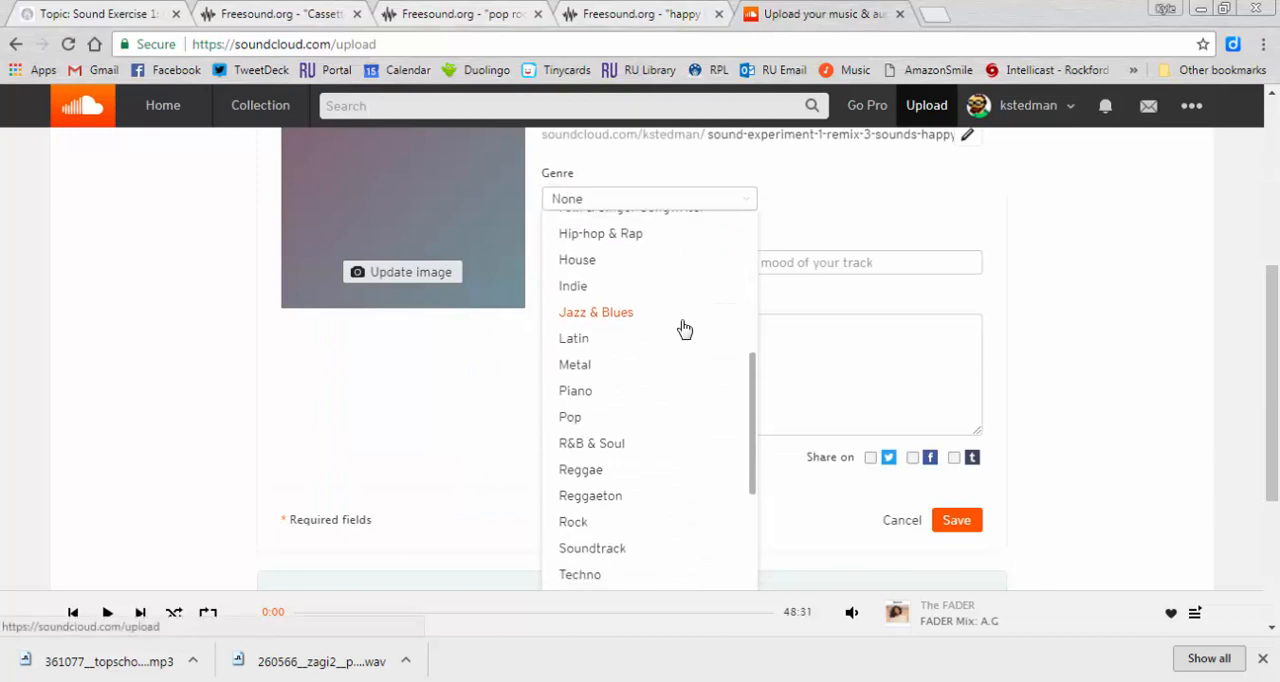
scroll(684, 329, down, 4)
click(590, 452)
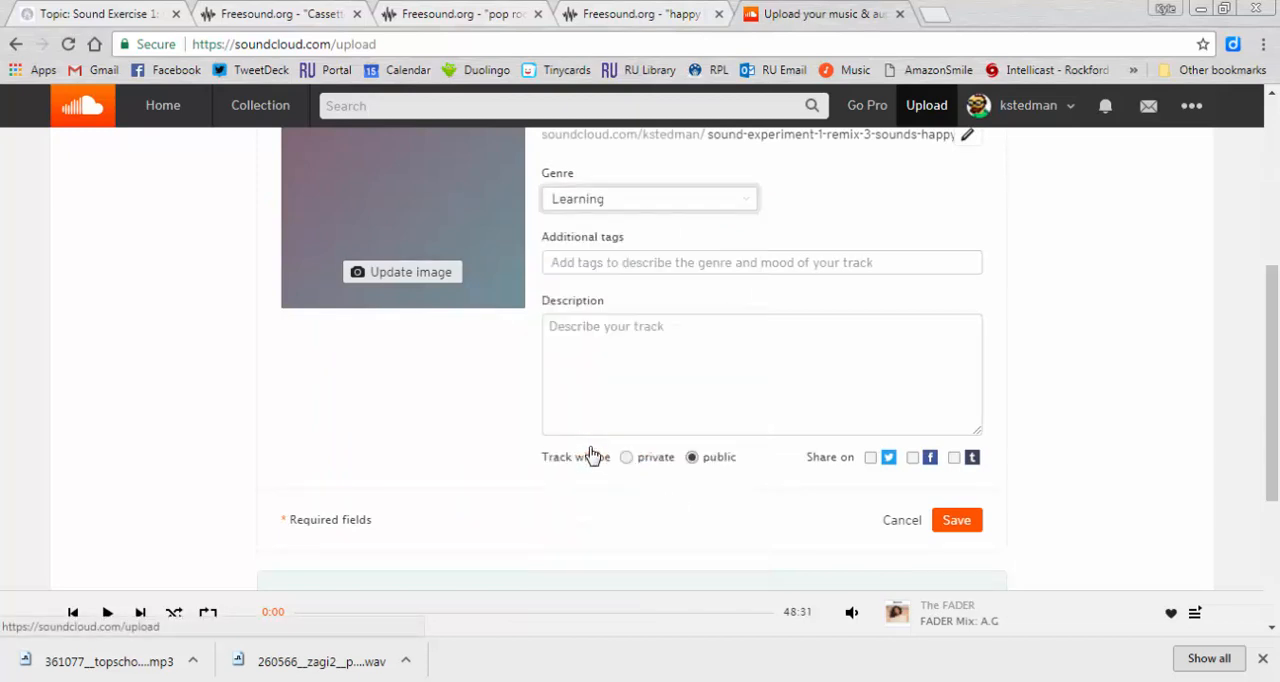
- Add the tags 80s, synth, happy, cassette, engl371, class and test to the track
click(857, 262)
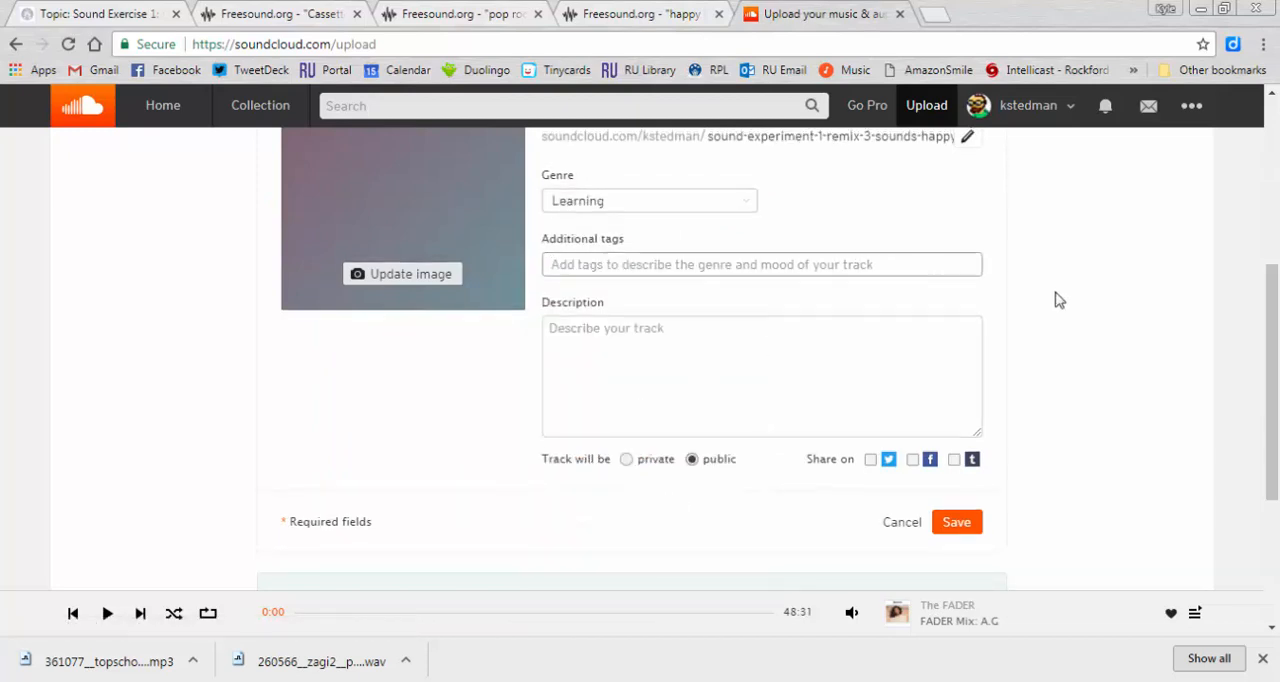
scroll(1059, 300, up, 2)
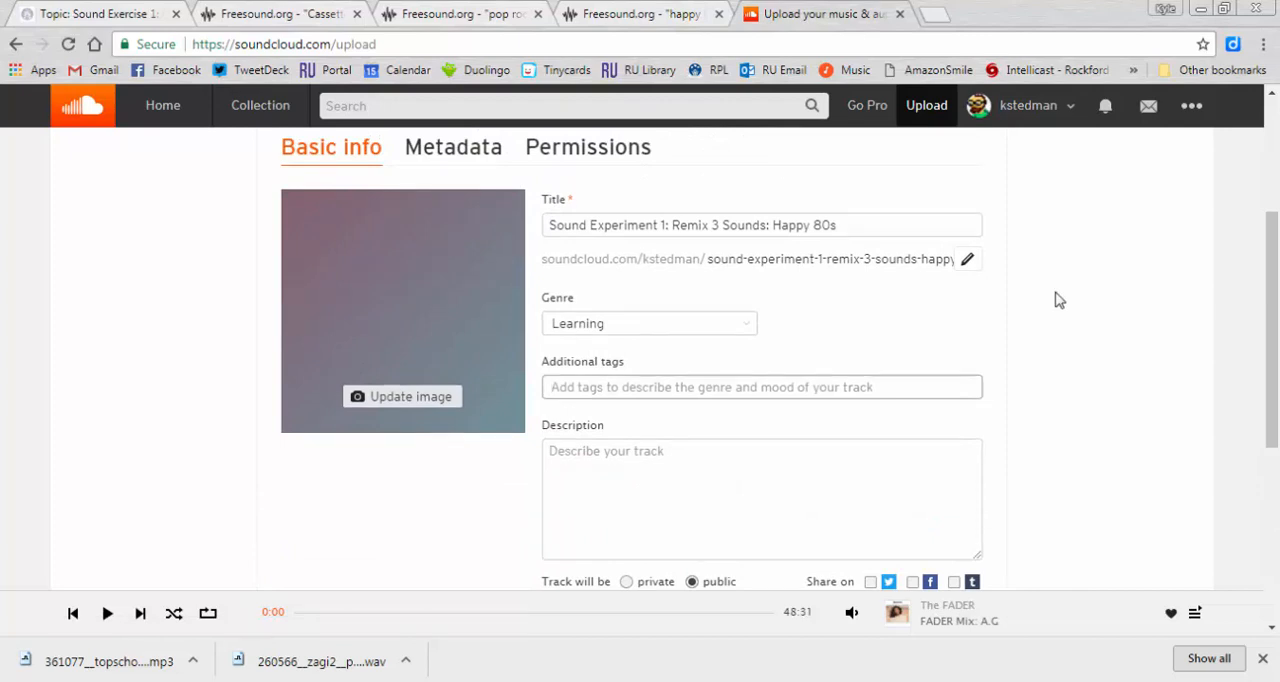
text(80s synths)
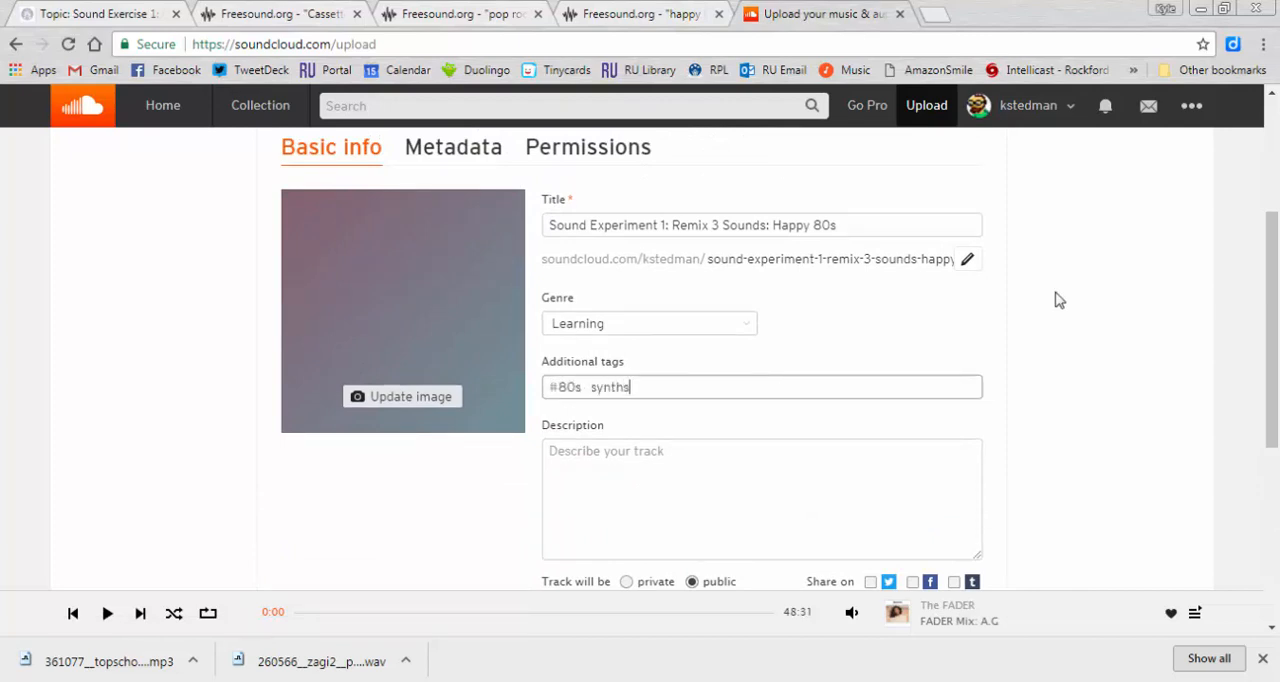
key(BackSpace)
text(happy cassett)
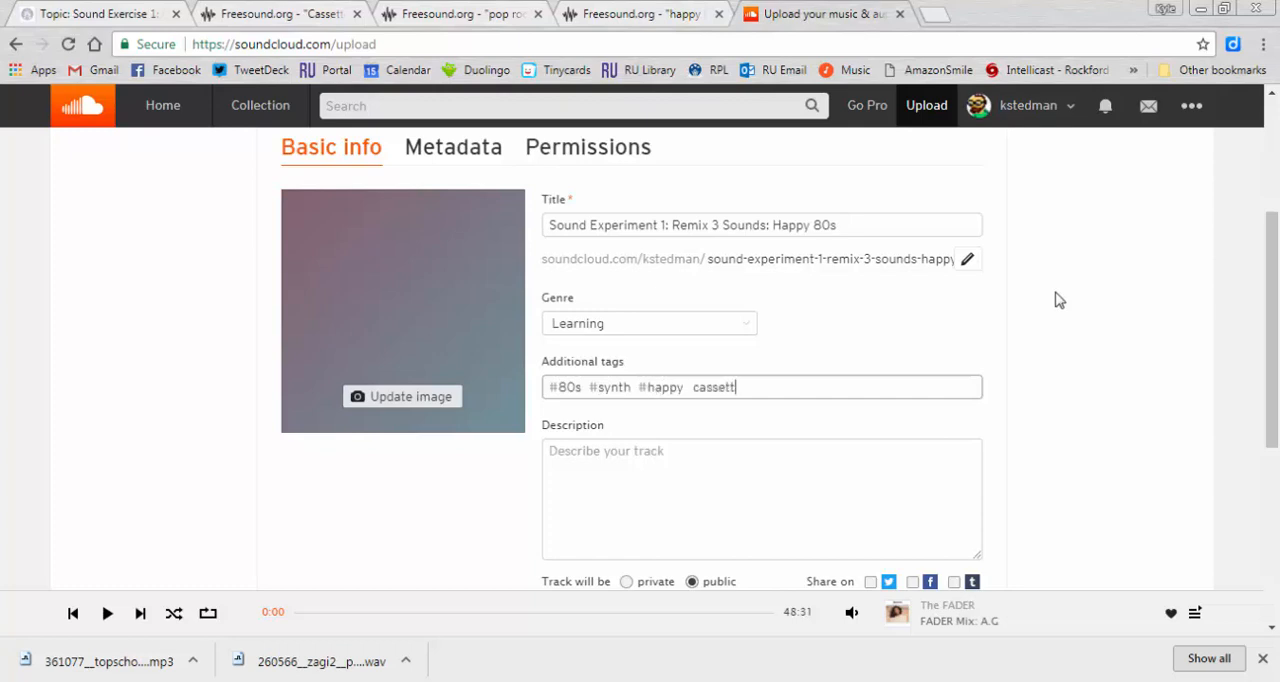
key(BackSpace)
key(BackSpace)
key(BackSpace)
key(BackSpace)
key(BackSpace)
key(BackSpace)
key(BackSpace)
text(#cassette #engl371 )
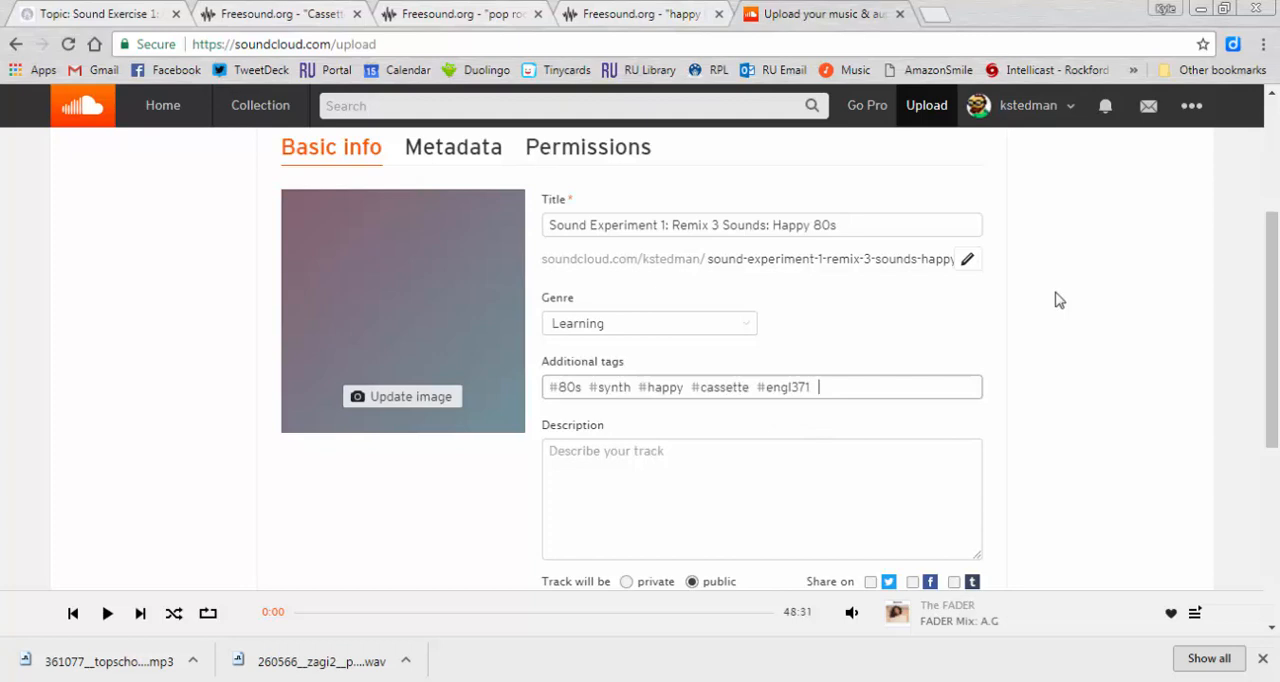
text(clsas)
key(BackSpace)
text(class #test)
- Begin the track description with "The 3 sounds heard here are:" and put the CassetteRewind.flac page's Freesound URL on the line below
click(953, 485)
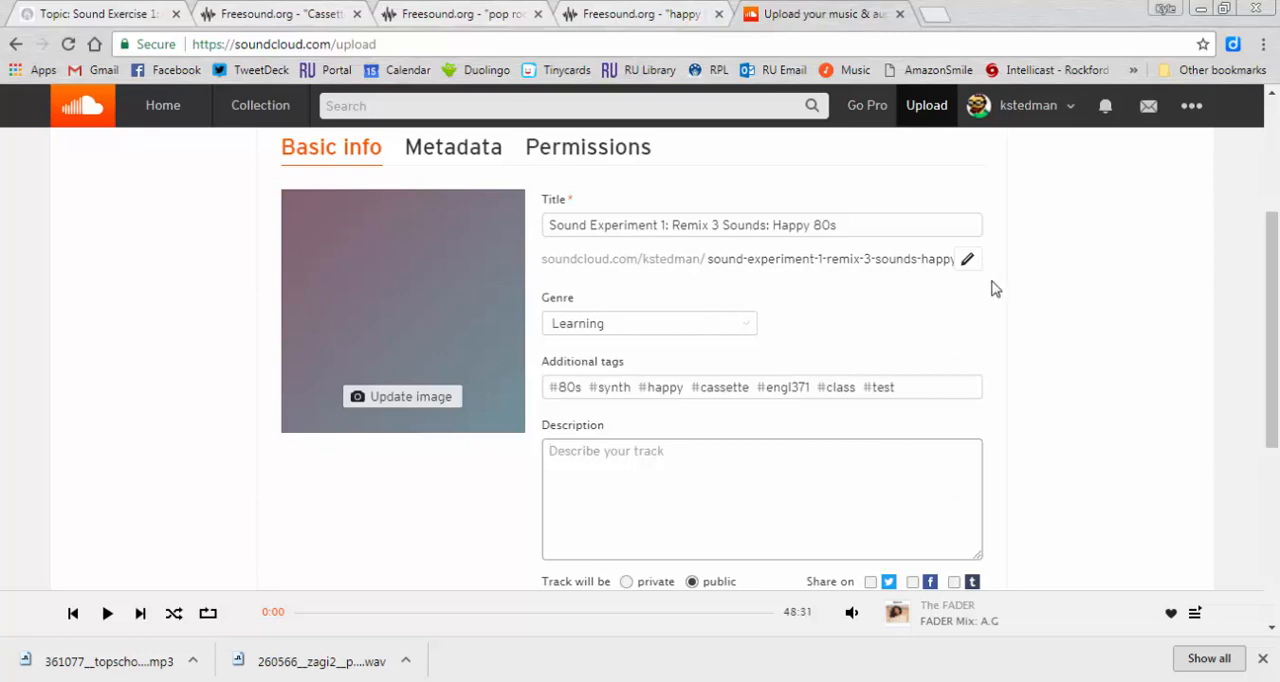
click(297, 10)
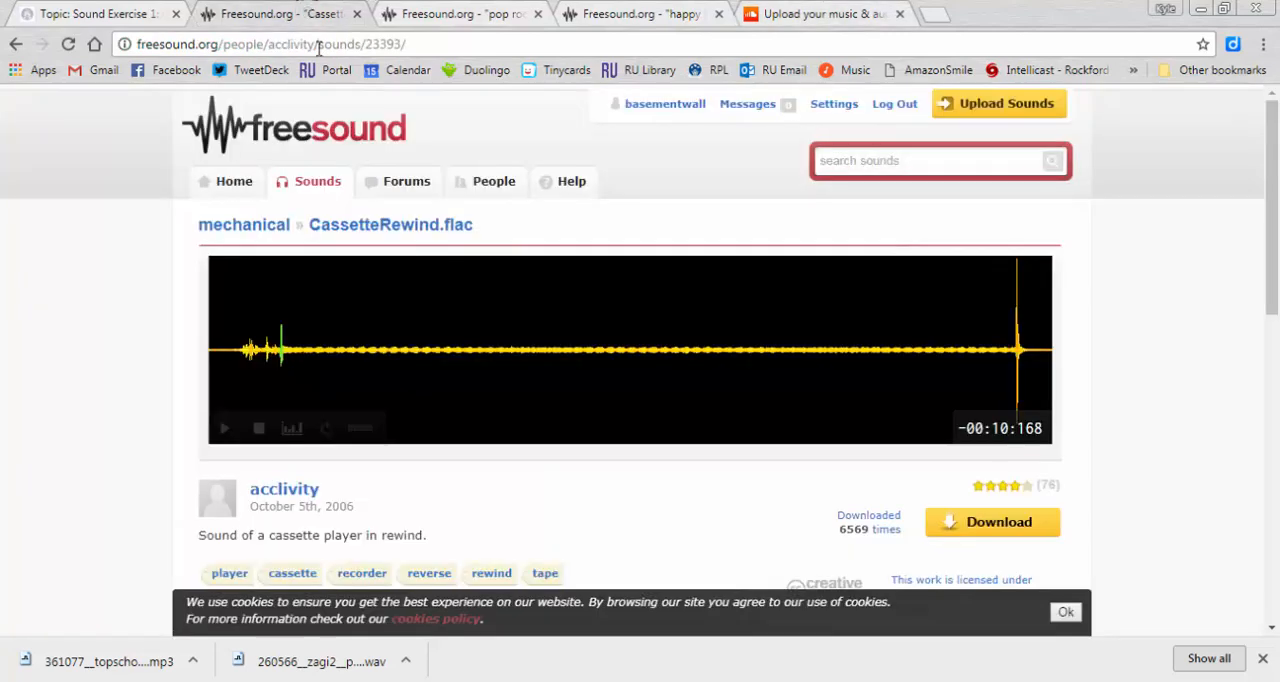
click(318, 45)
key(ctrl+c)
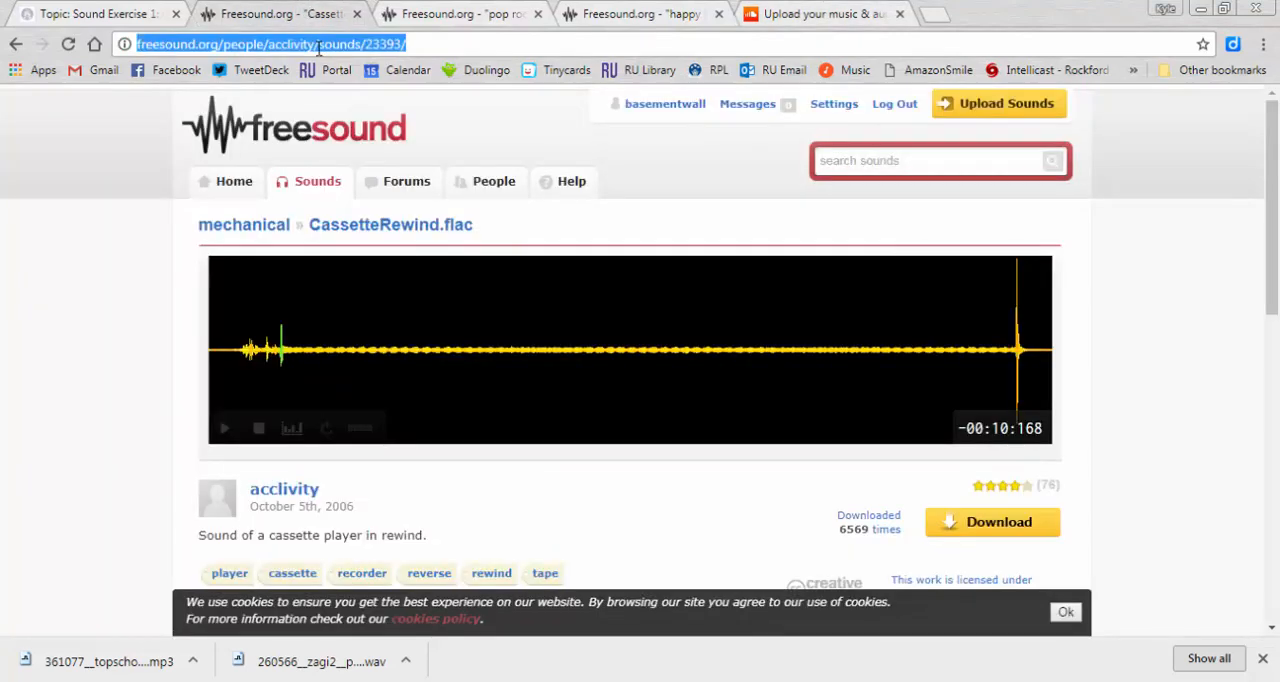
click(847, 7)
text(The)
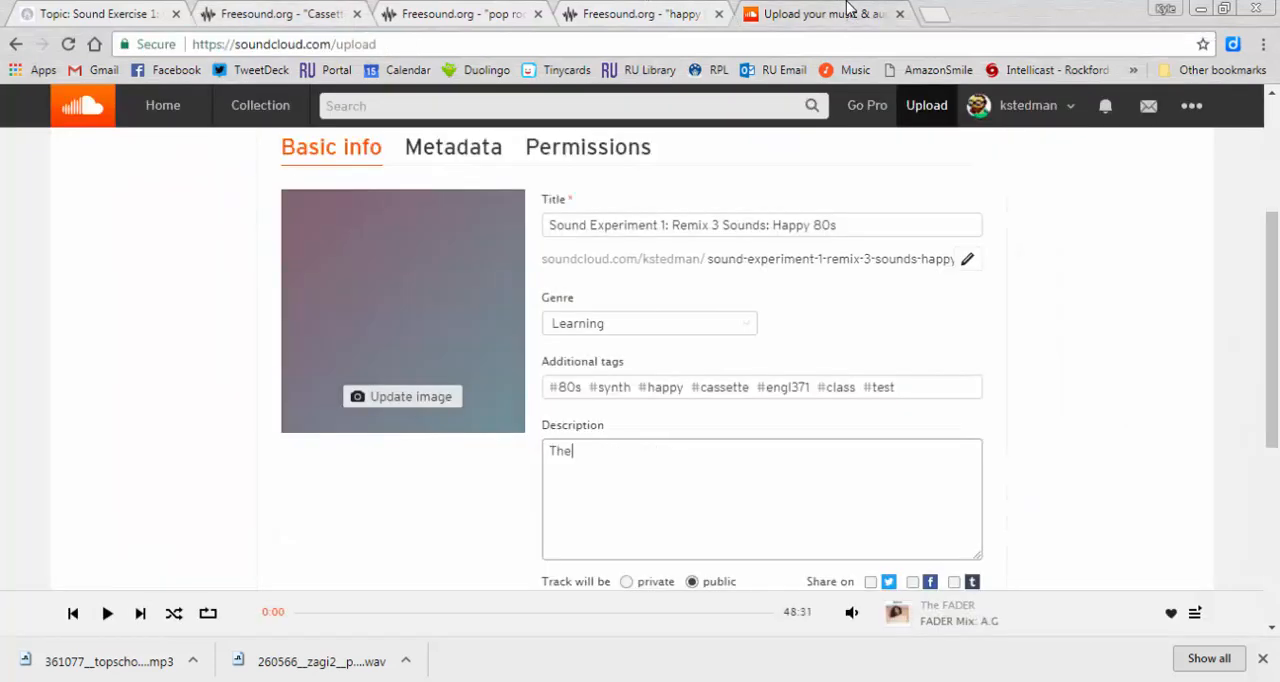
text( 3 sounds hear her)
key(BackSpace)
key(BackSpace)
key(BackSpace)
key(BackSpace)
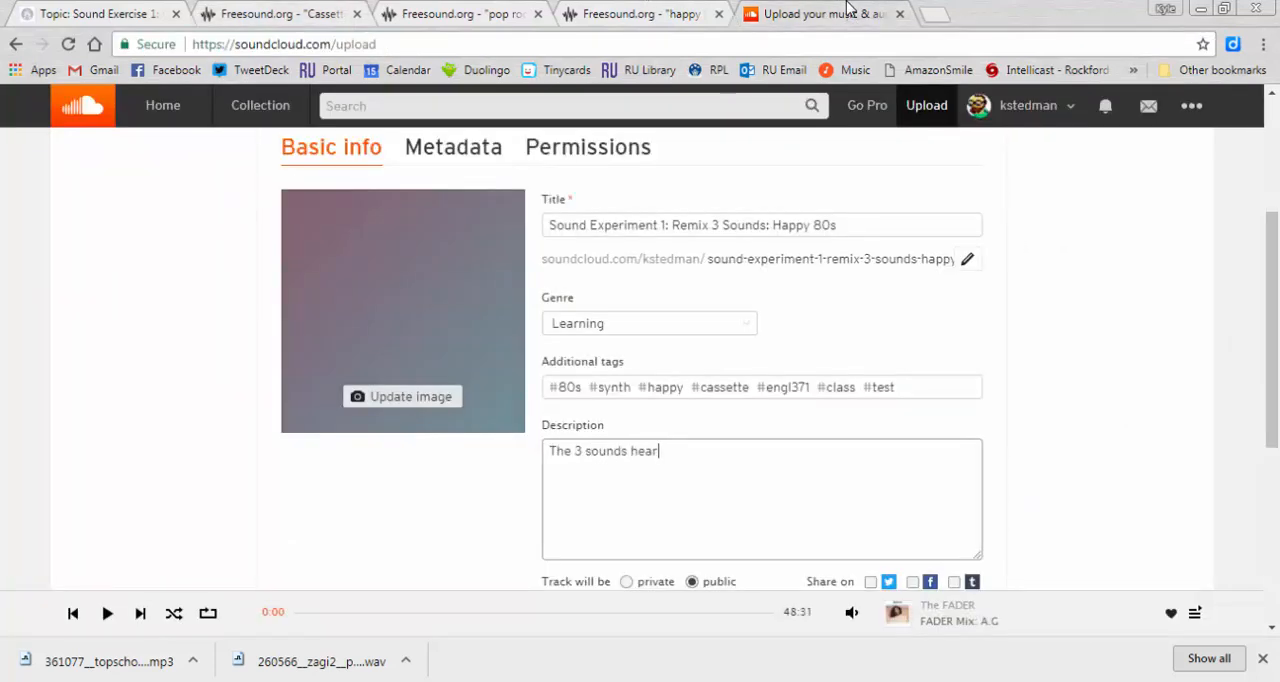
text(d here are:)
key(ctrl+v)
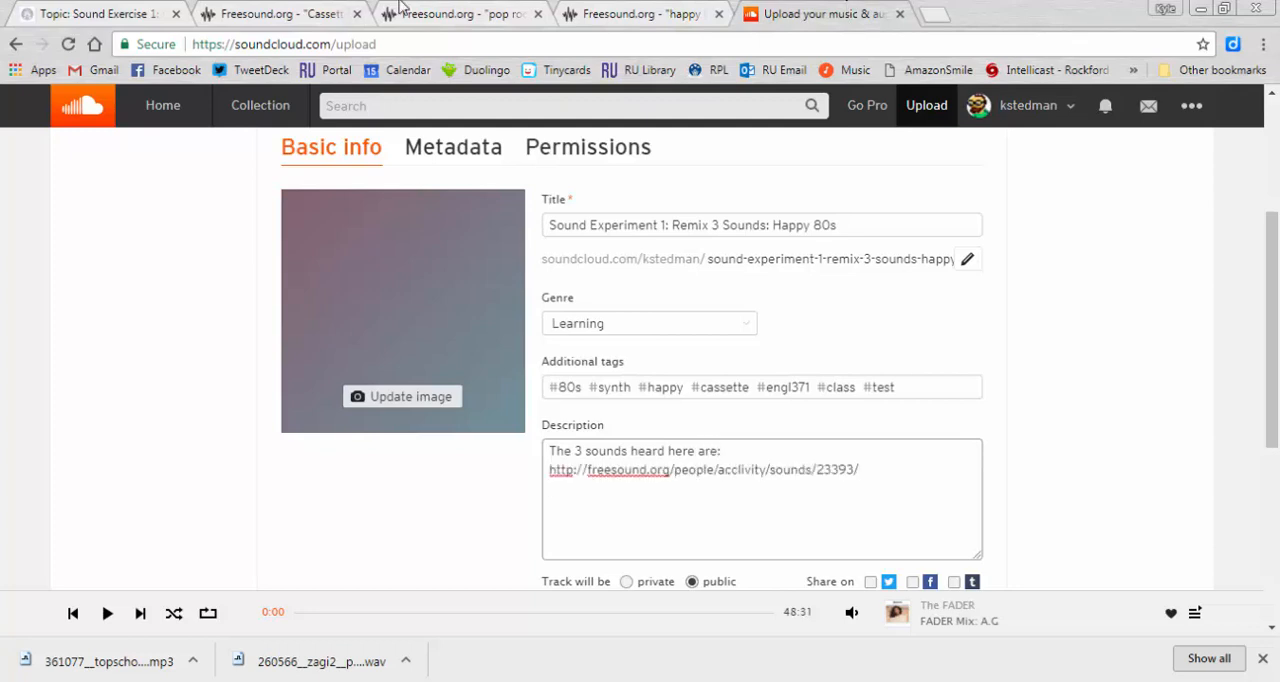
- Copy the Freesound URL of pop rock loop 3.wav onto a new line of the track description
click(476, 12)
click(464, 42)
key(ctrl+c)
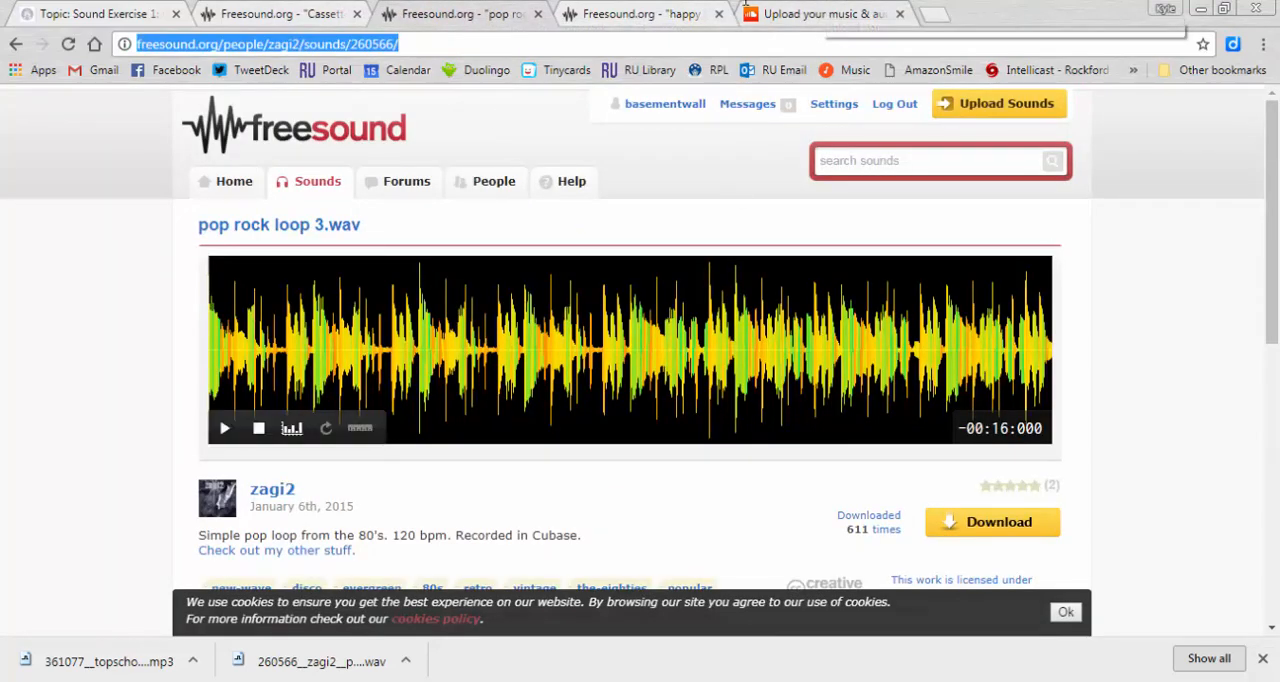
click(778, 10)
key(ctrl+v)
key(ctrl+z)
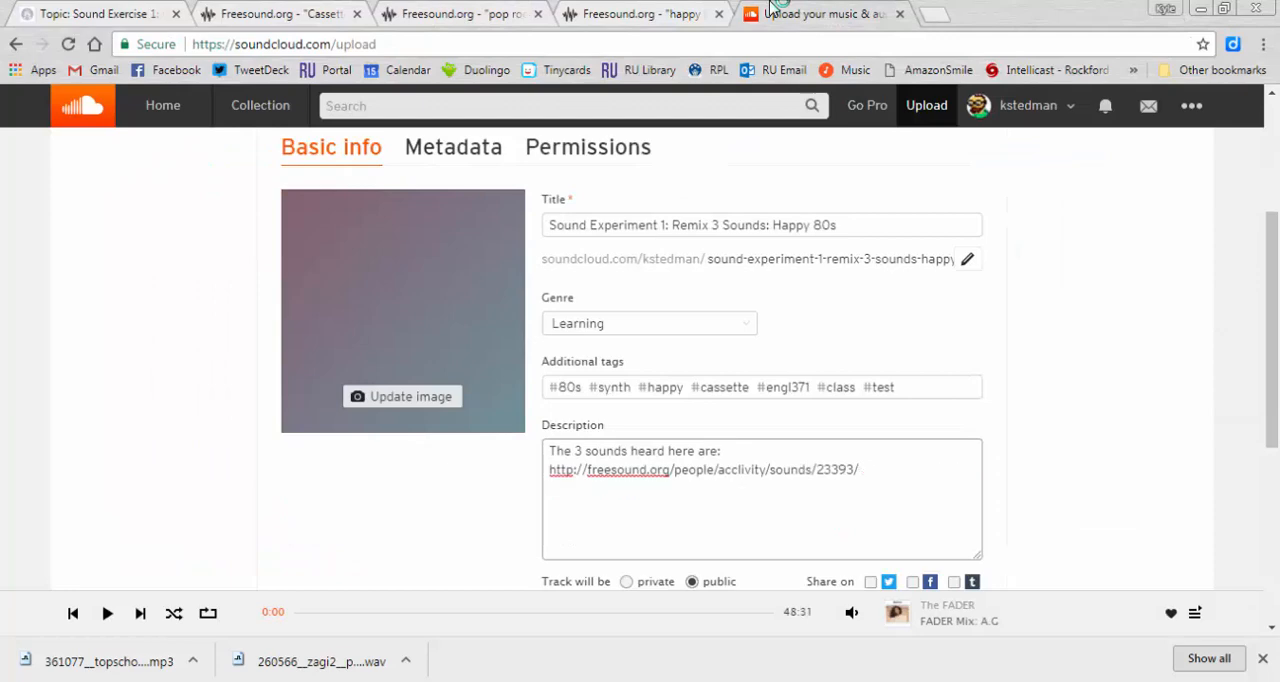
key(Return)
key(ctrl+v)
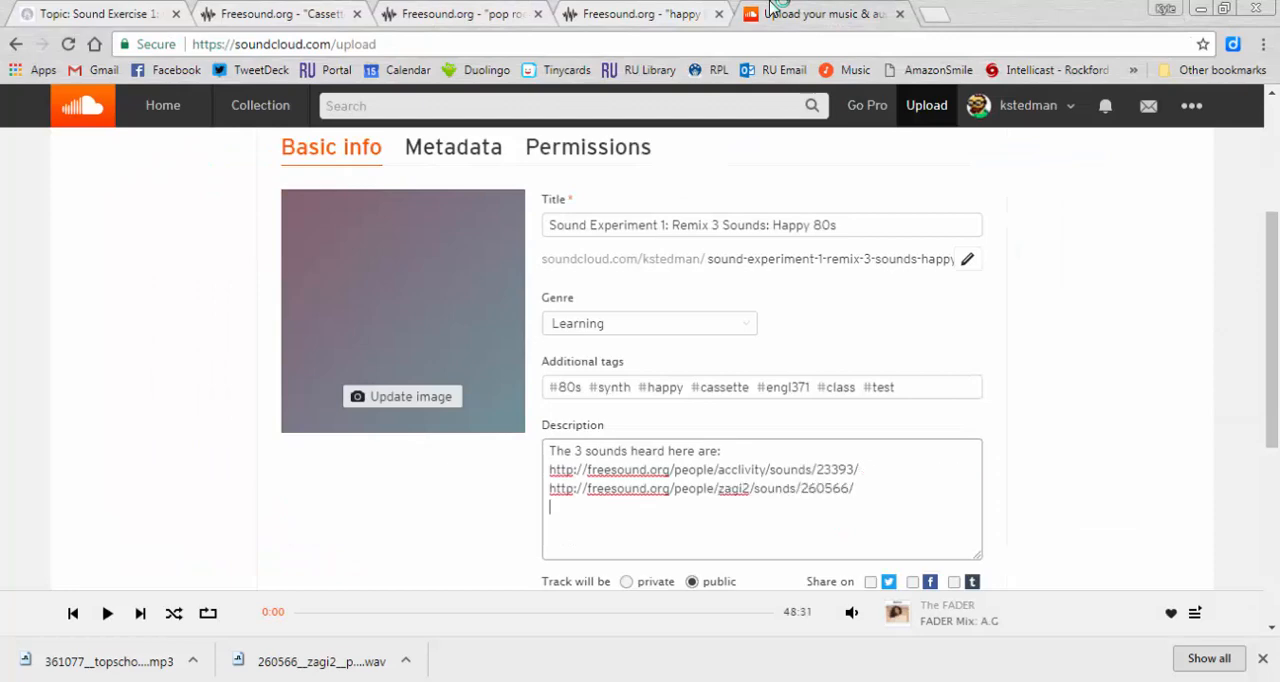
- Copy the Freesound URL of happy huming.mp3 onto its own line at the end of the track description
click(645, 14)
click(641, 43)
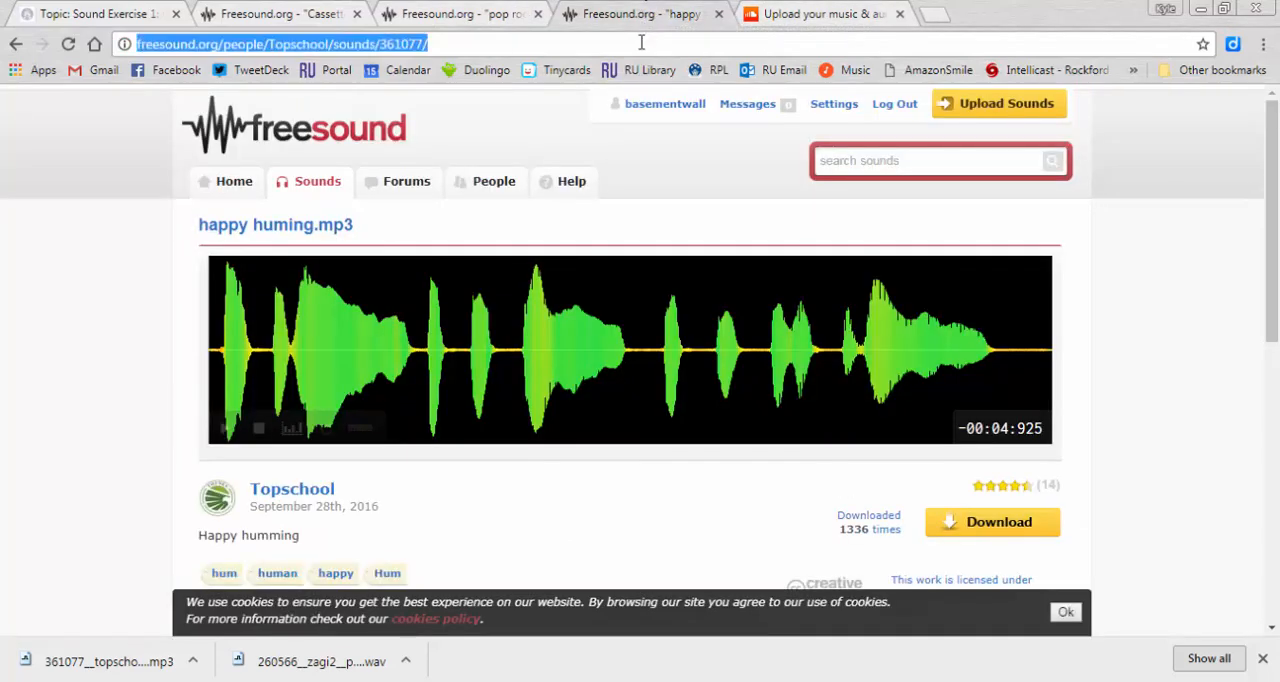
key(ctrl+c)
click(820, 14)
key(ctrl+v)
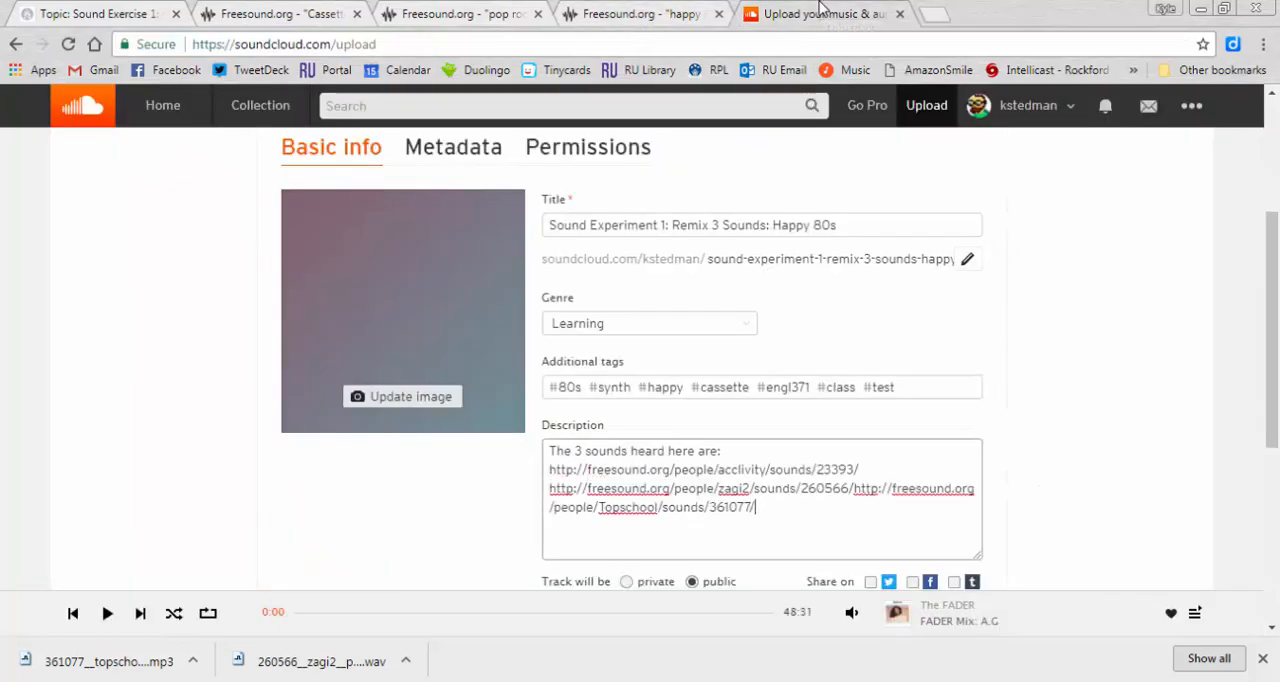
key(ctrl+z)
key(Return)
key(ctrl+v)
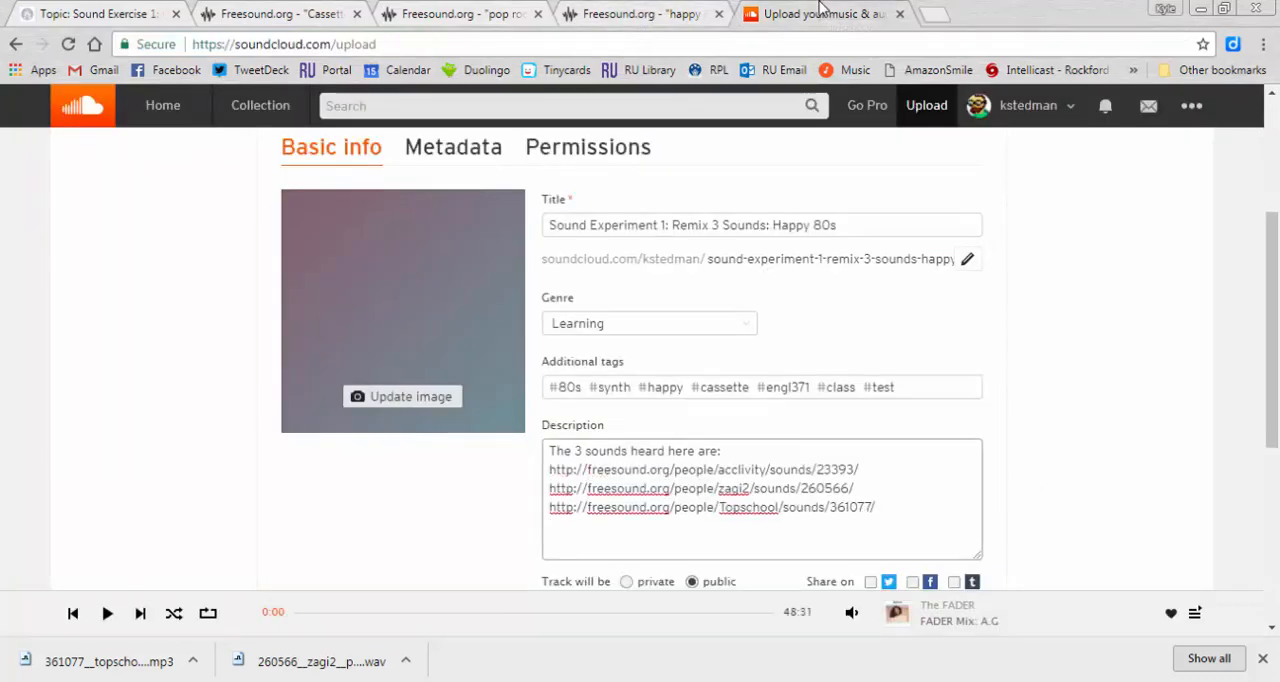
- Check the Creative Commons licences on the Freesound pages of happy huming.mp3 and pop rock loop 3.wav
click(632, 12)
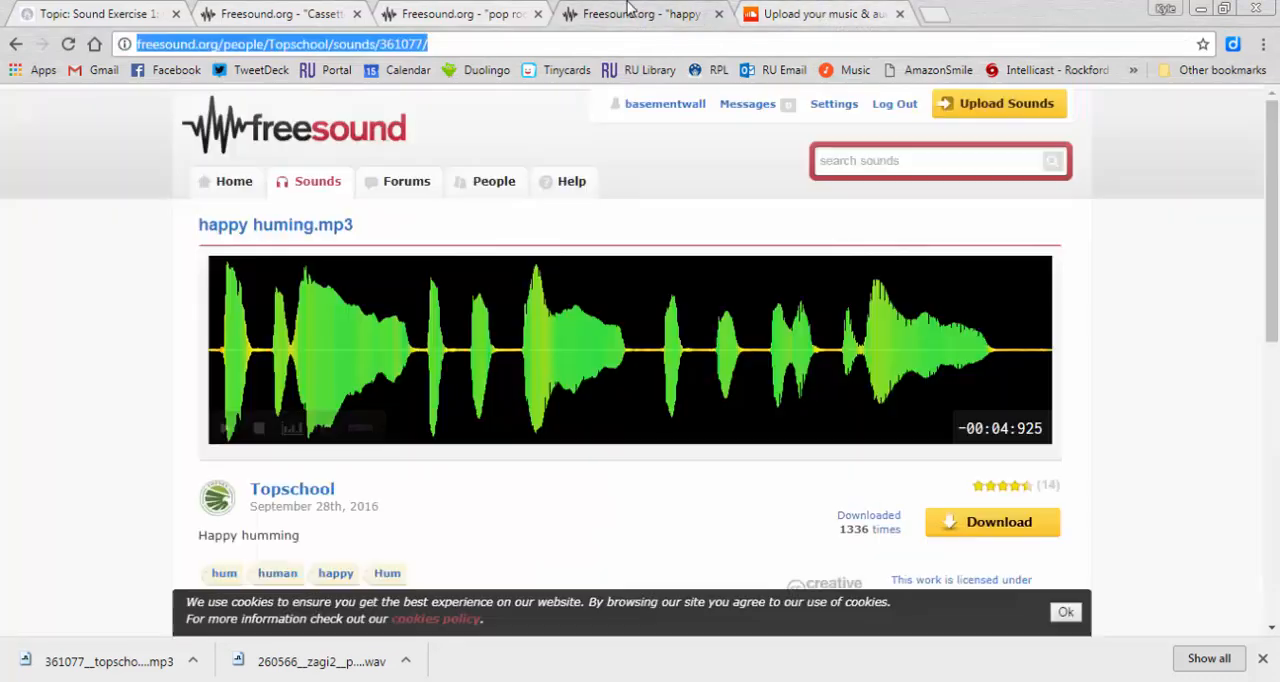
scroll(714, 516, down, 1)
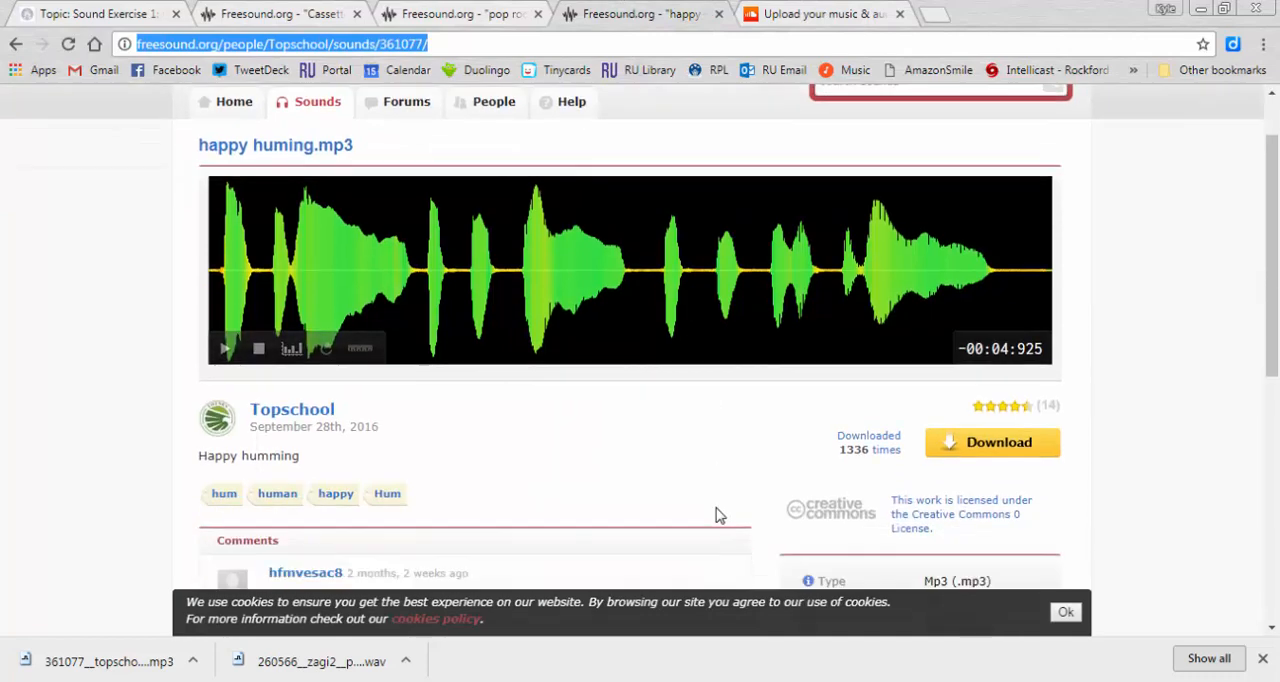
click(465, 13)
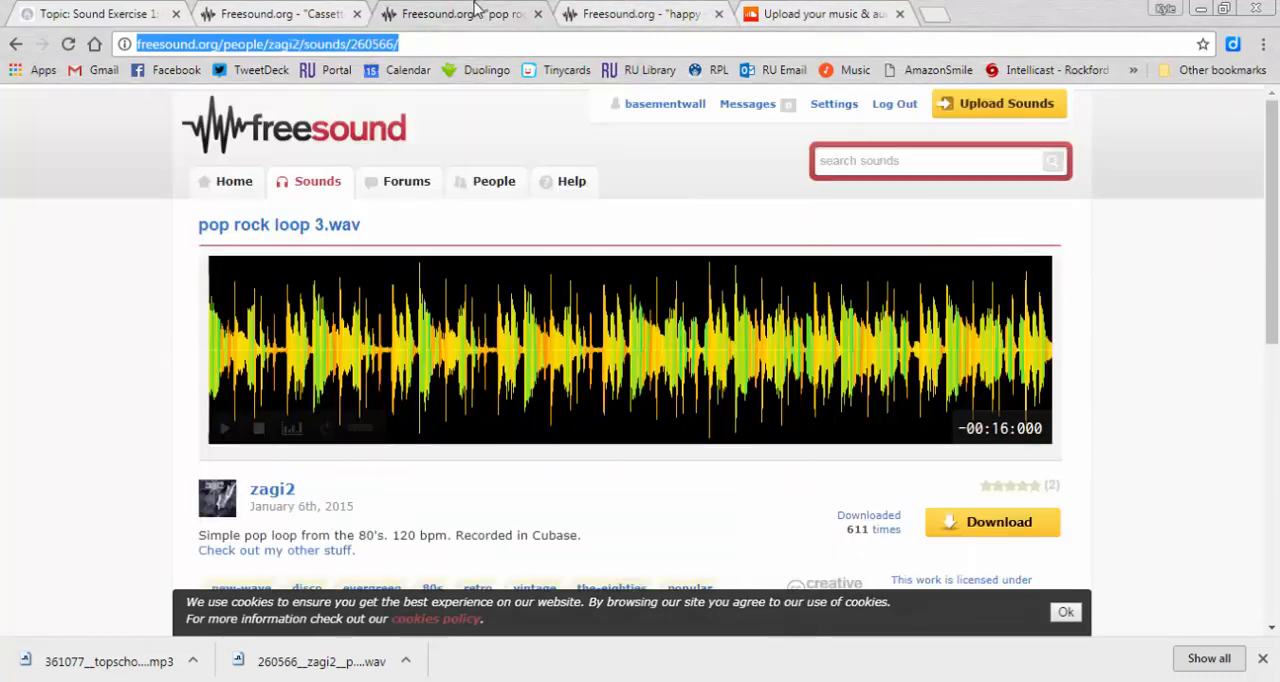
scroll(590, 430, down, 1)
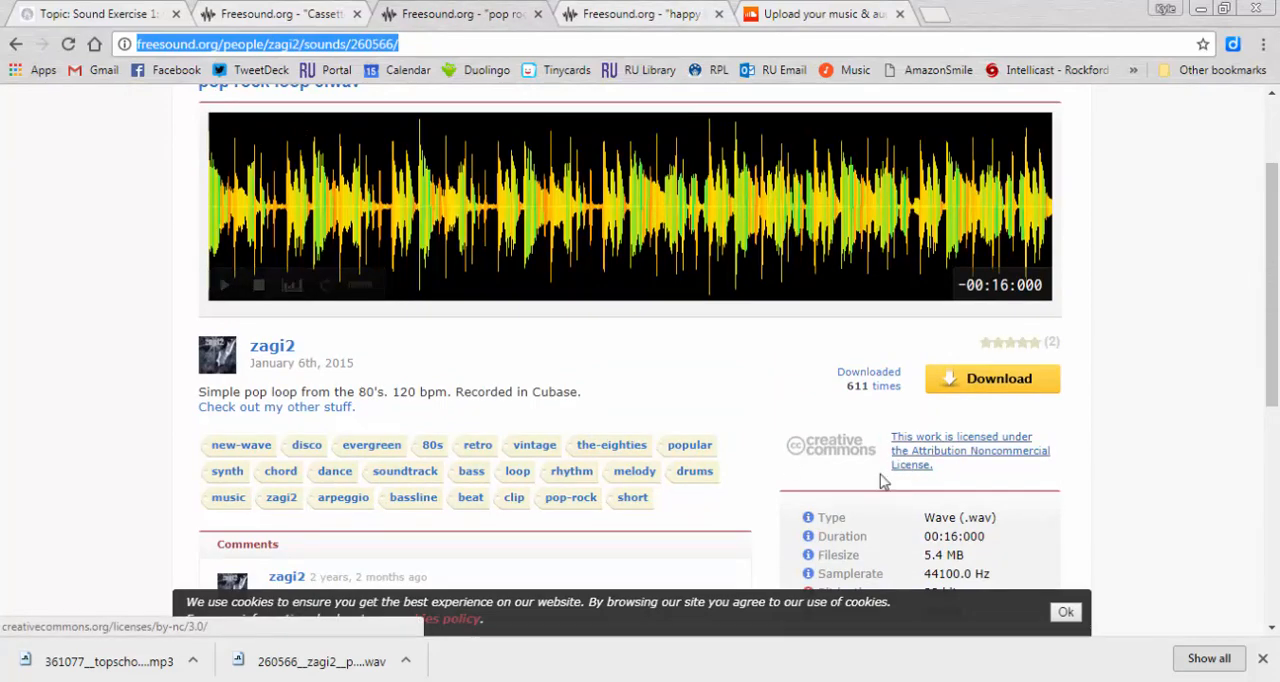
click(806, 10)
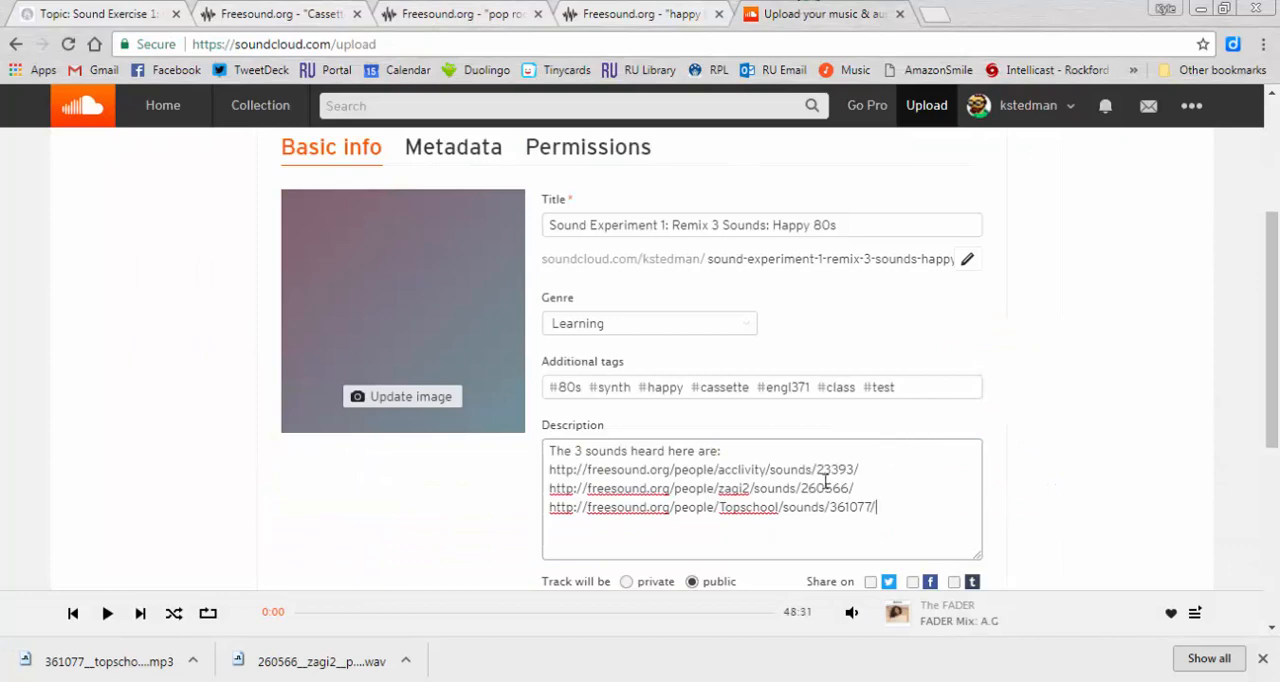
- Review the track's basic info, metadata fields and permissions settings on the upload form
scroll(1074, 419, down, 1)
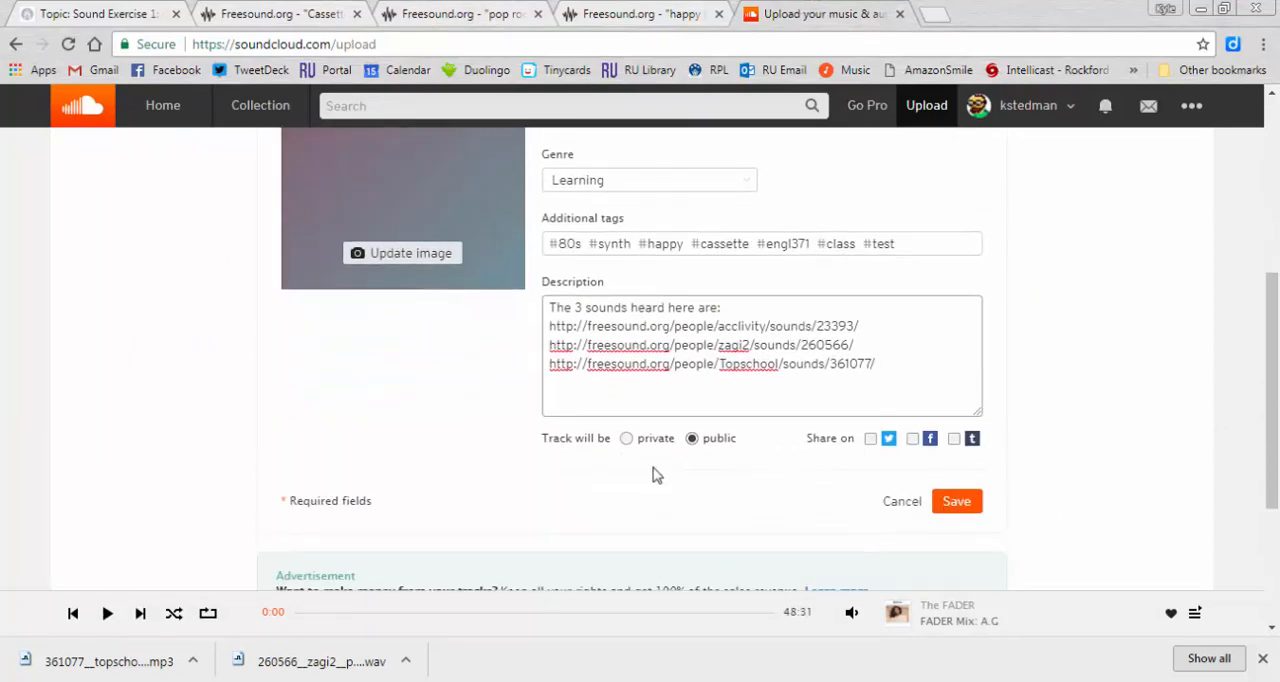
scroll(790, 462, up, 2)
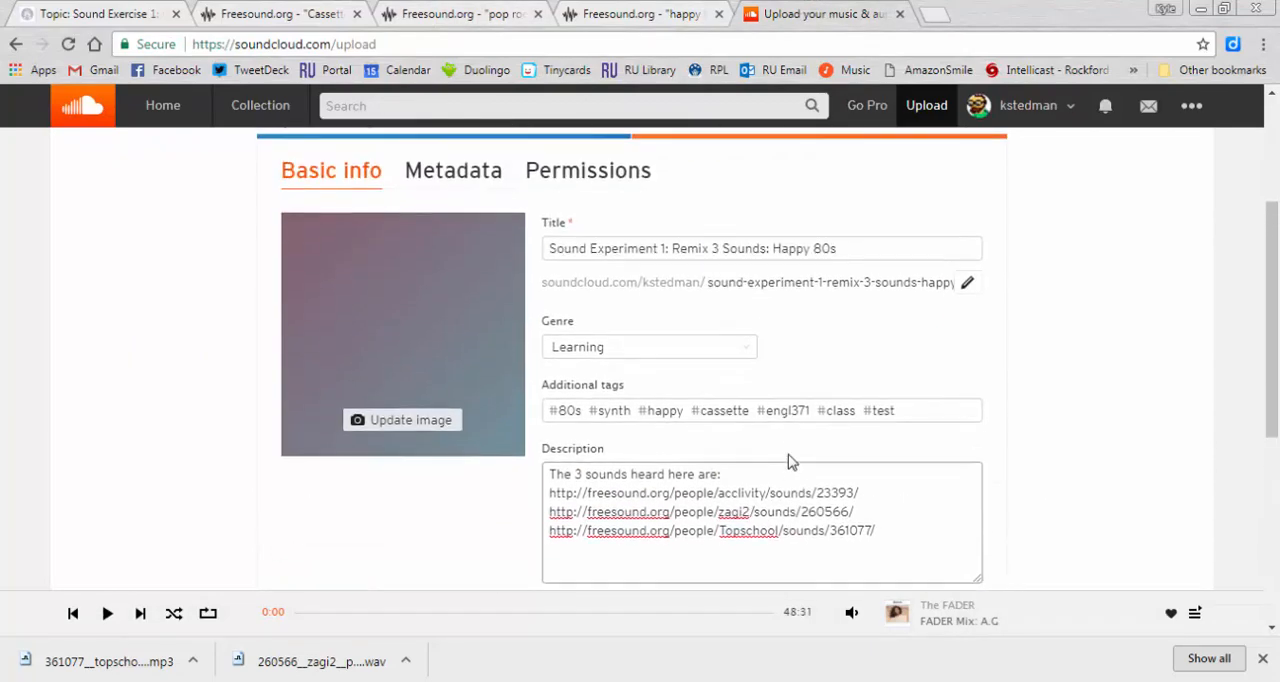
scroll(790, 462, down, 2)
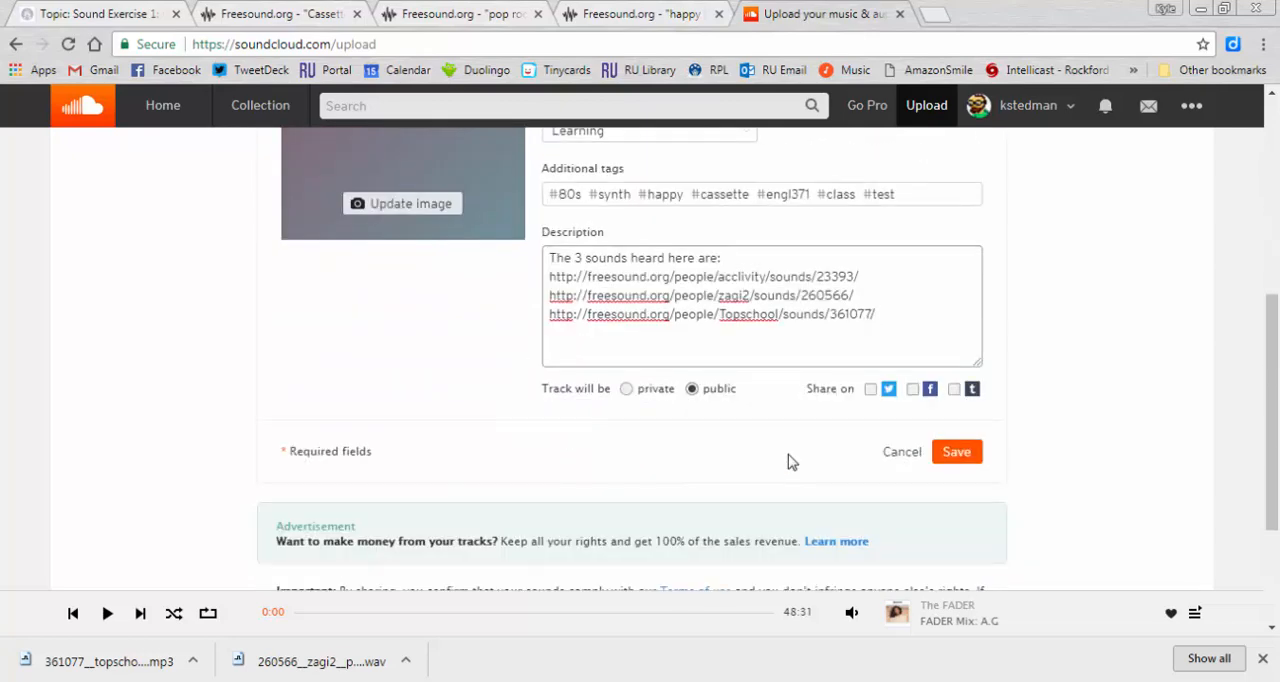
scroll(790, 462, up, 3)
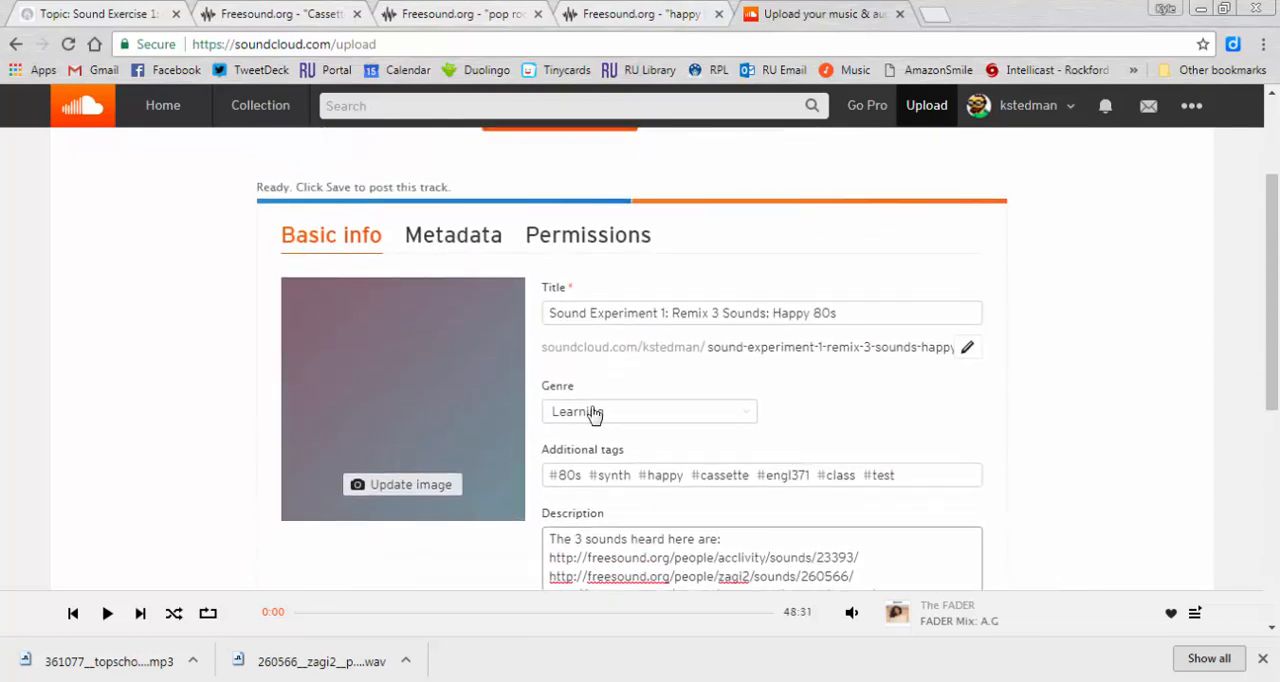
click(463, 233)
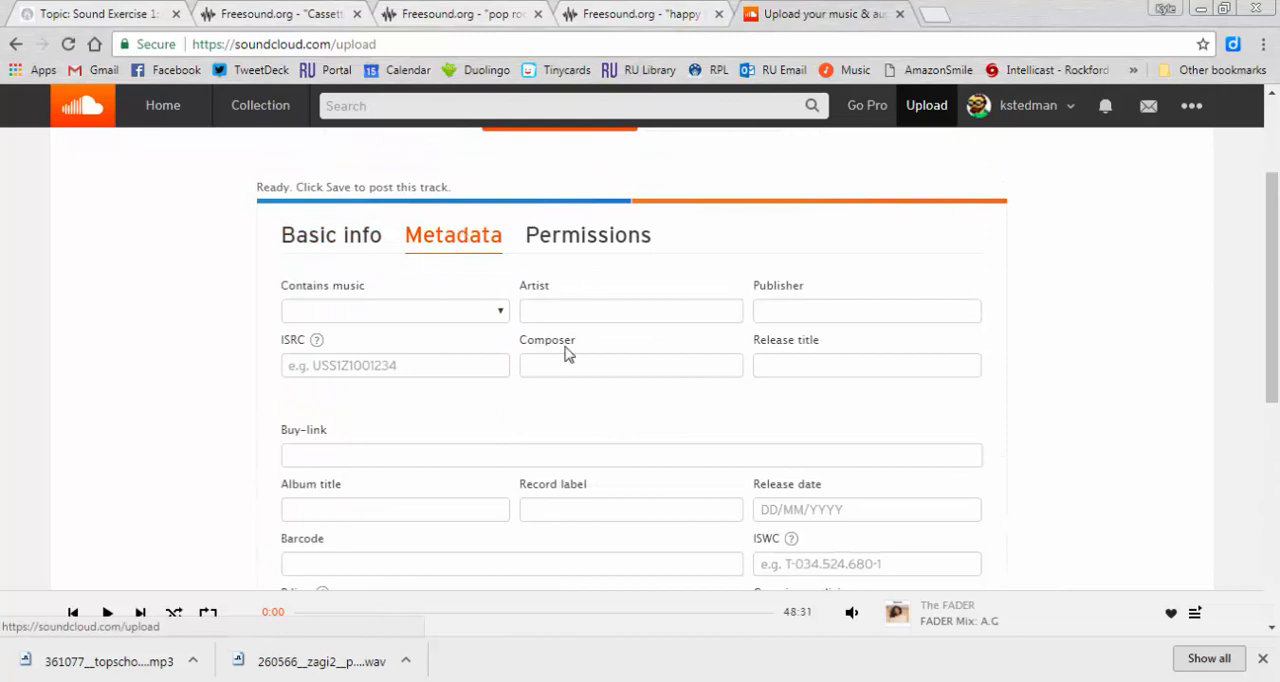
scroll(563, 354, down, 2)
scroll(563, 354, up, 1)
scroll(595, 252, up, 2)
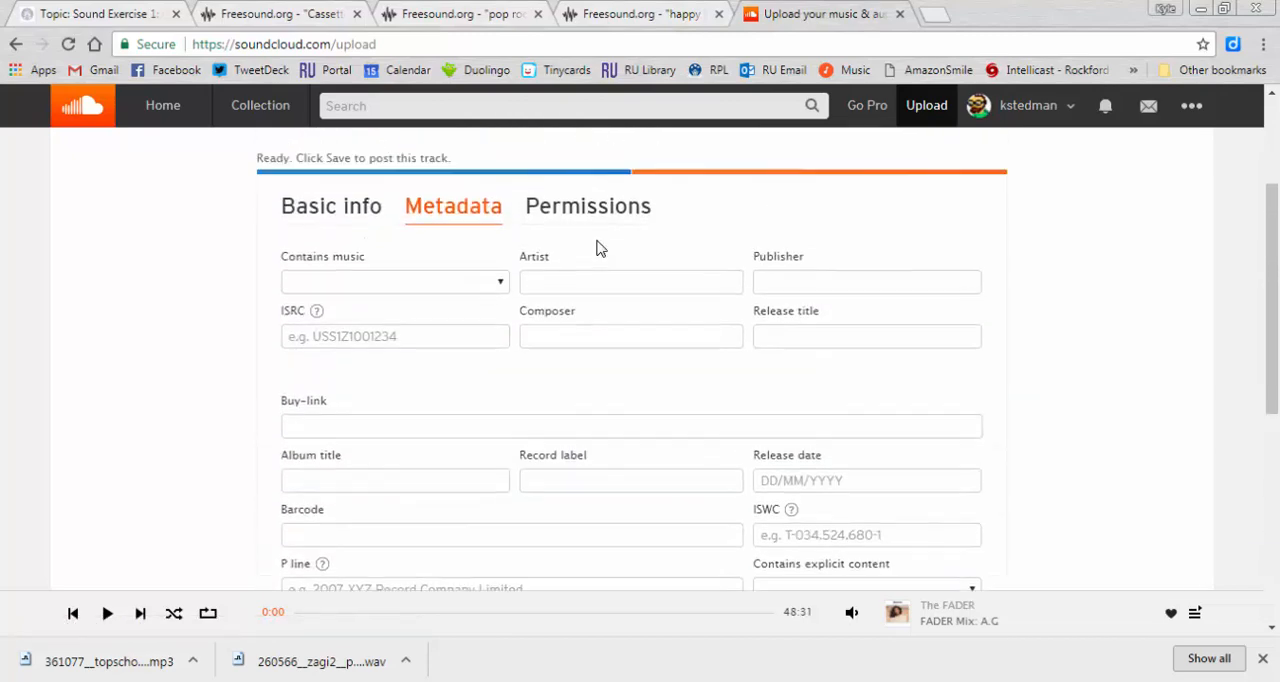
click(615, 272)
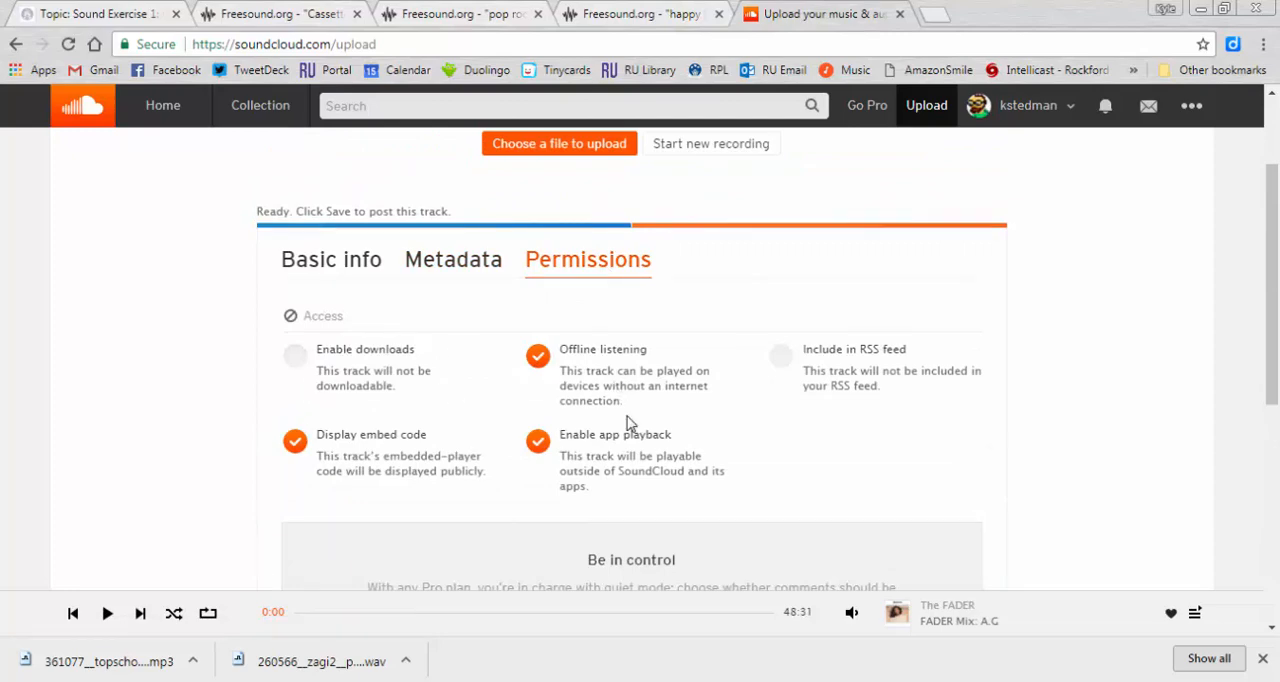
- Return to the track's basic info and save it to publish the track publicly
click(343, 270)
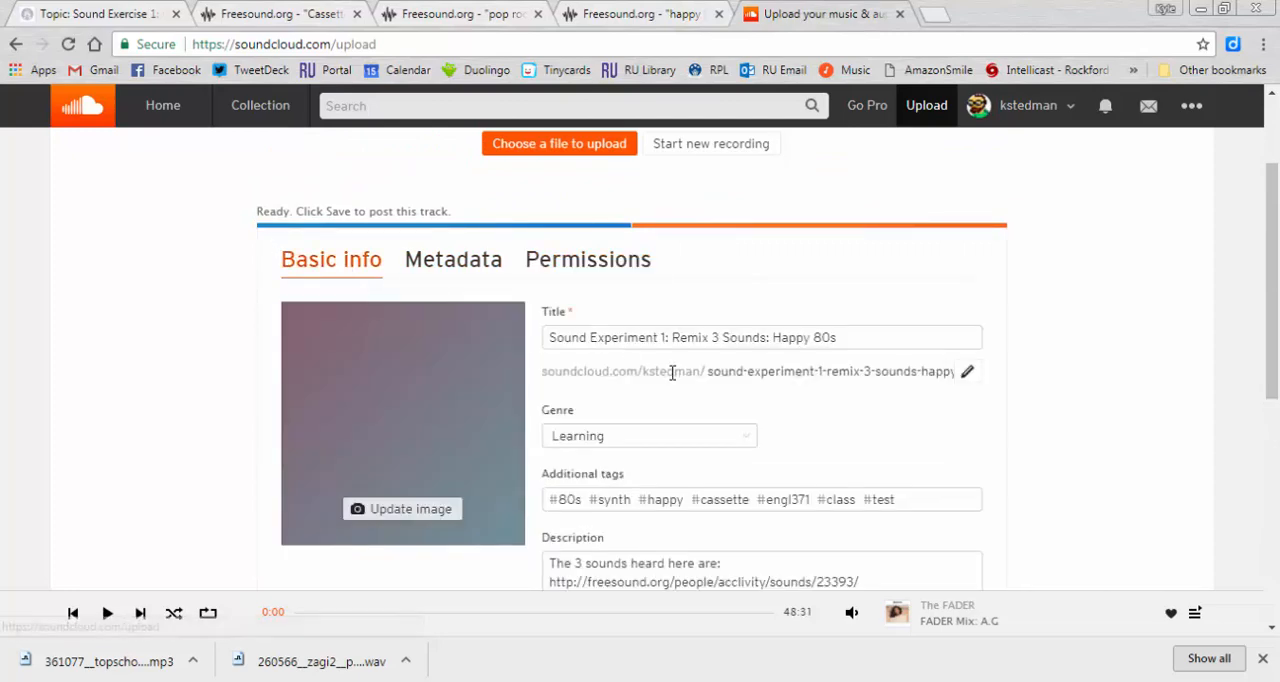
scroll(671, 371, down, 5)
click(957, 321)
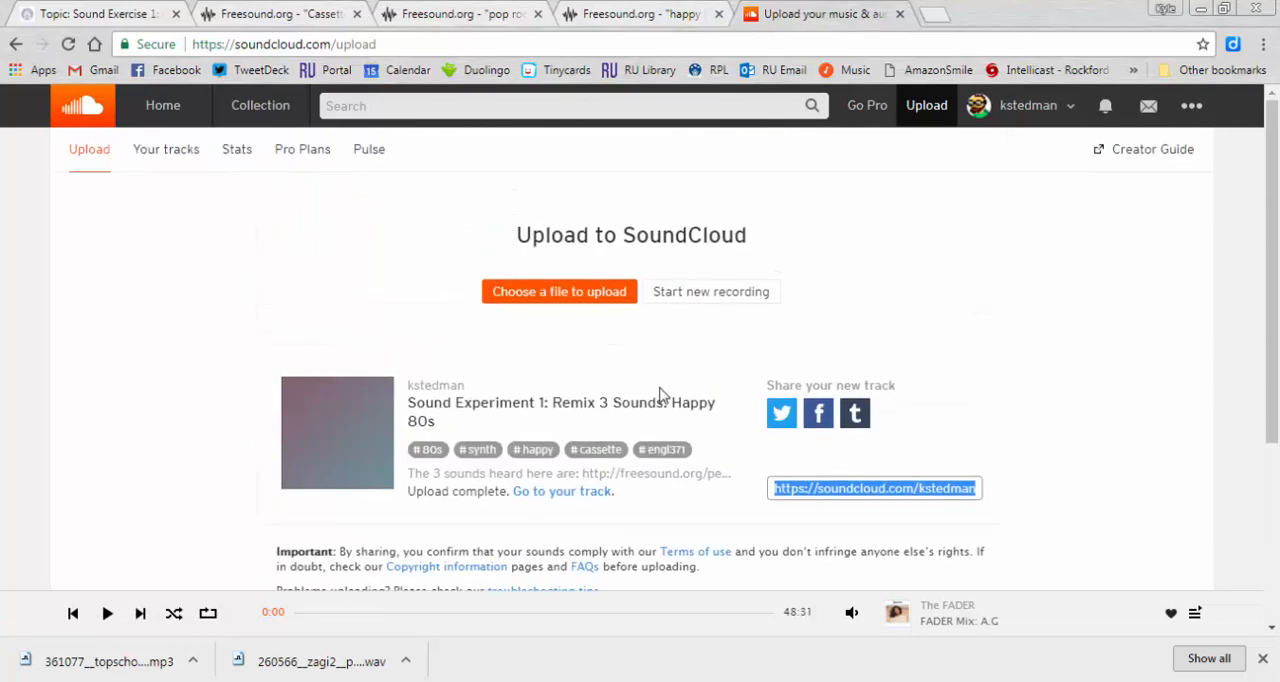
click(887, 494)
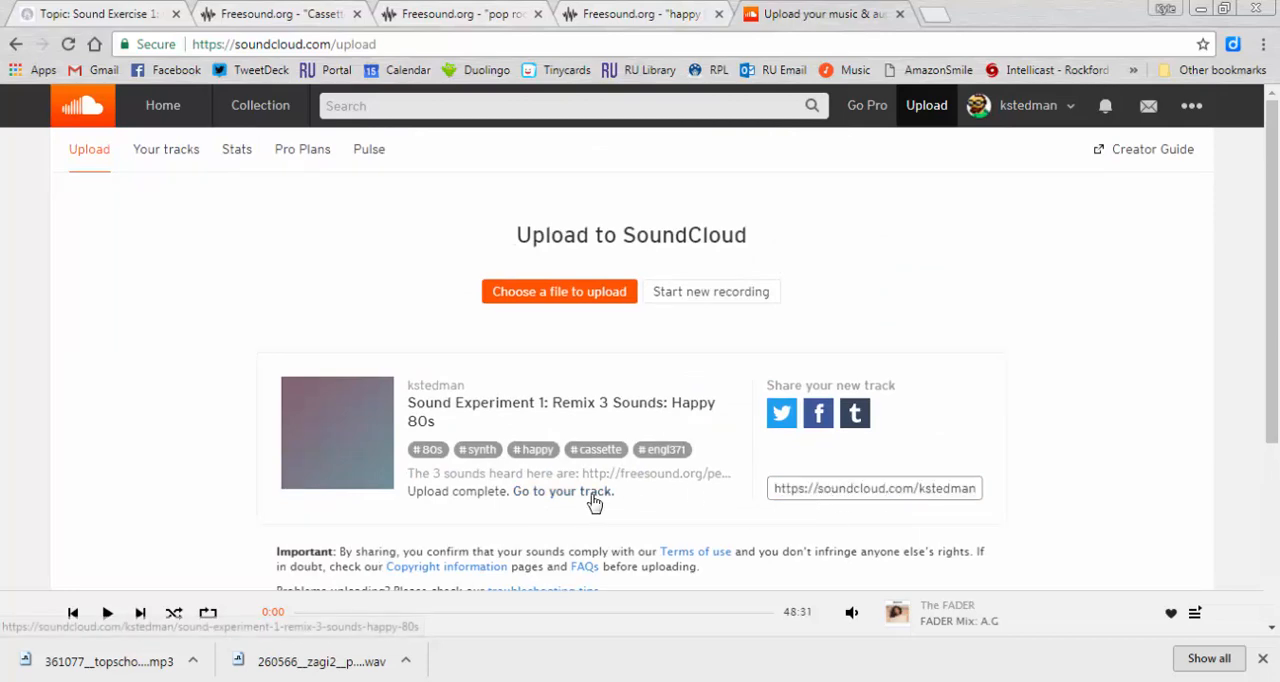
- Open the published track's page, play the remix, and check its description and tags
click(593, 493)
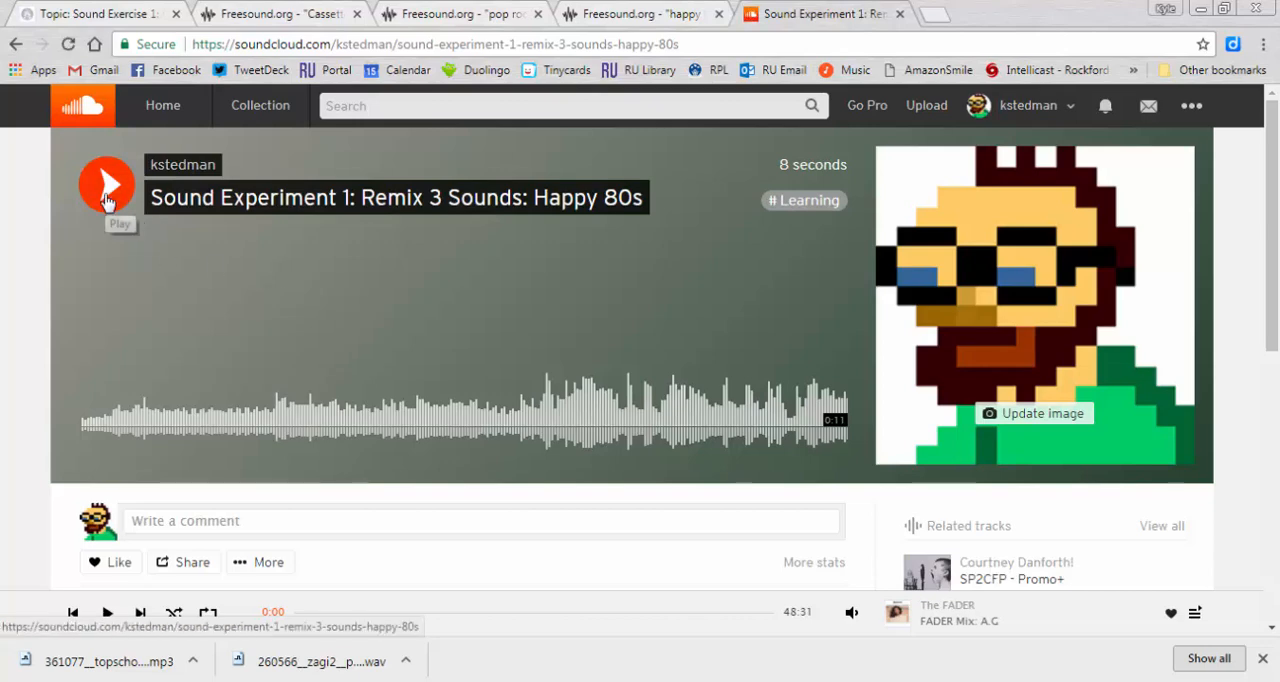
click(107, 198)
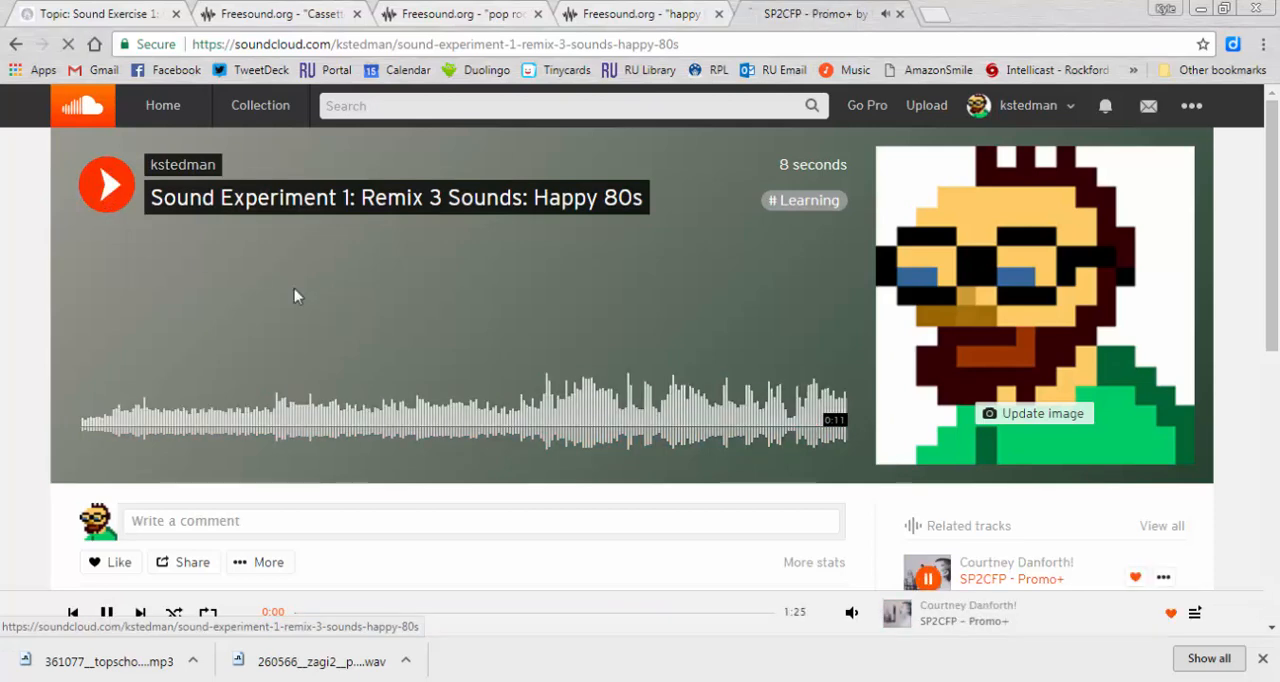
scroll(296, 294, down, 3)
scroll(296, 294, up, 2)
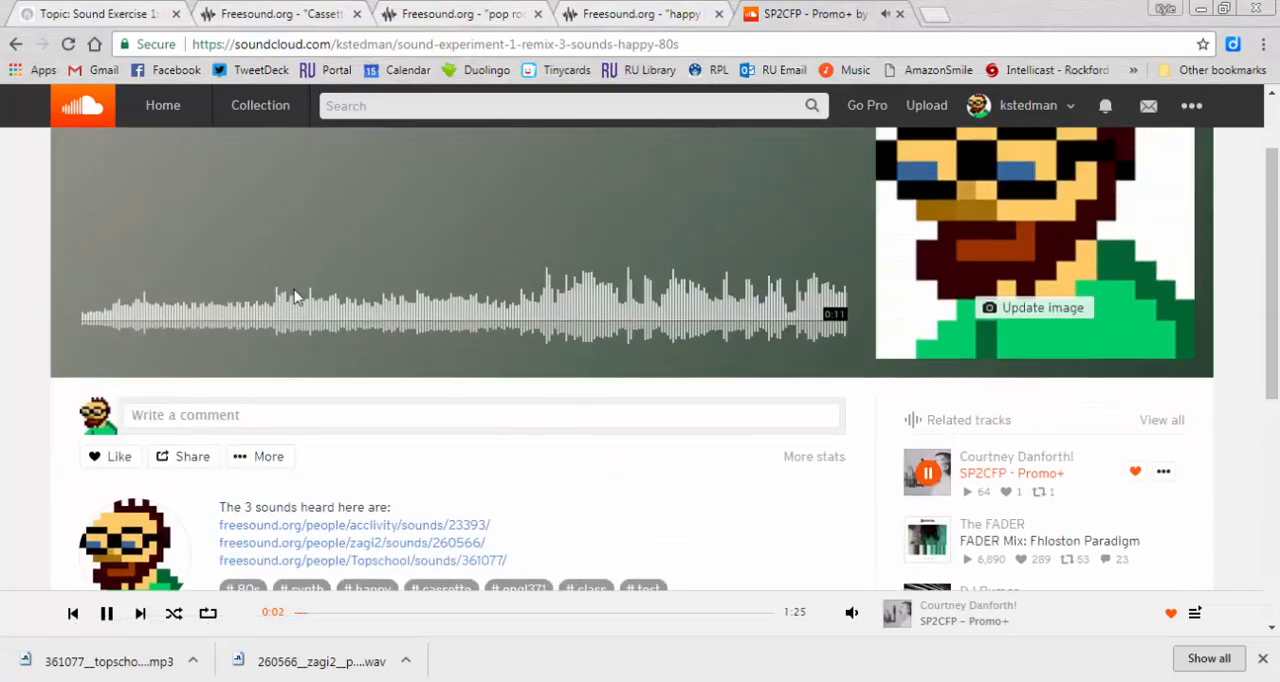
- Pause the playing audio and copy the web address of the published Happy 80s remix page
click(107, 613)
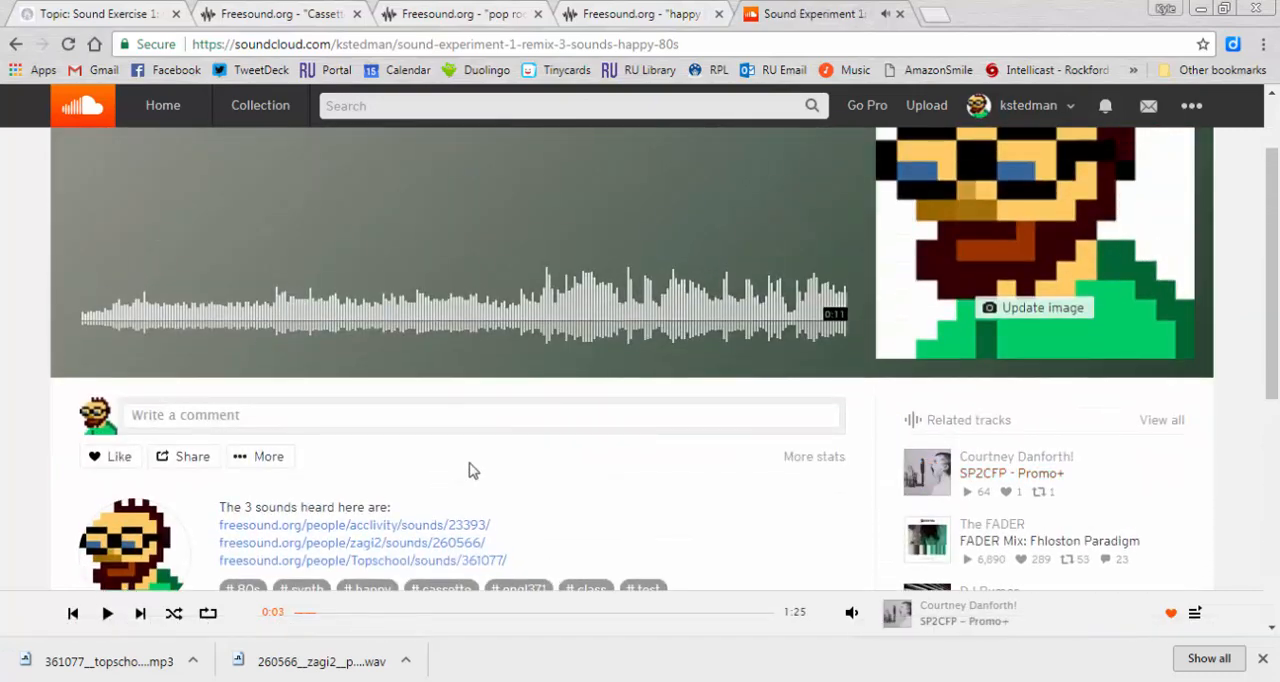
scroll(470, 470, up, 1)
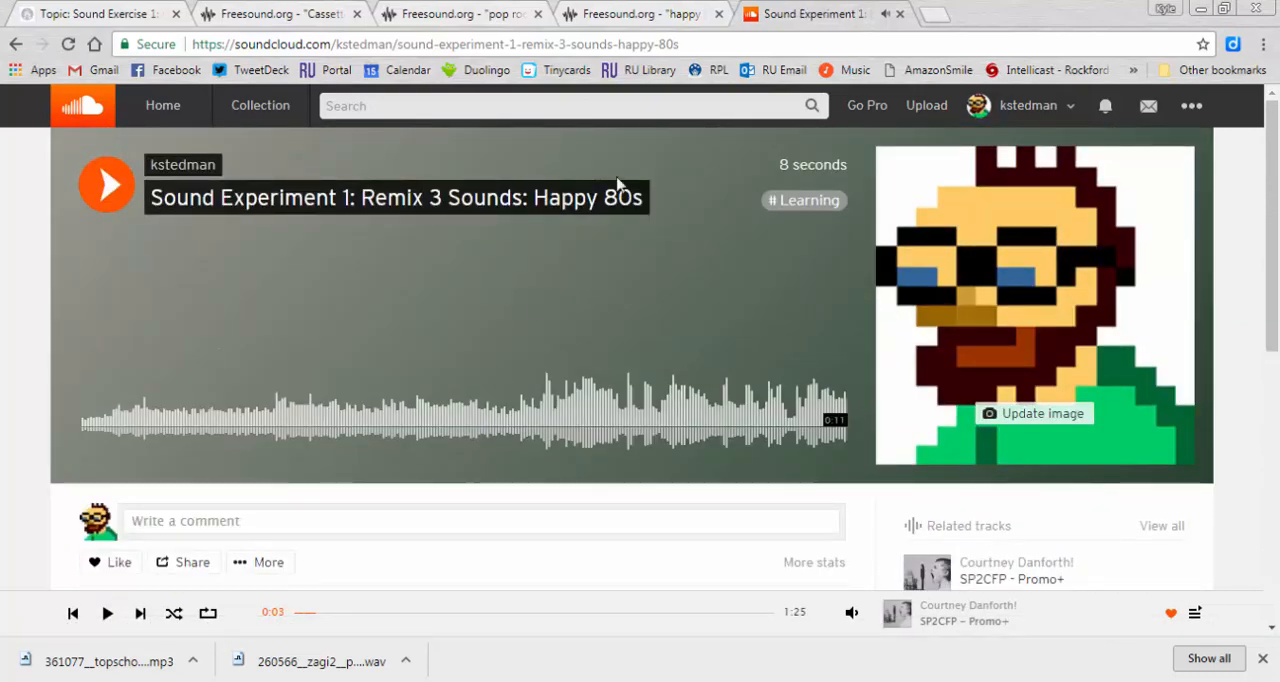
click(671, 45)
key(ctrl+c)
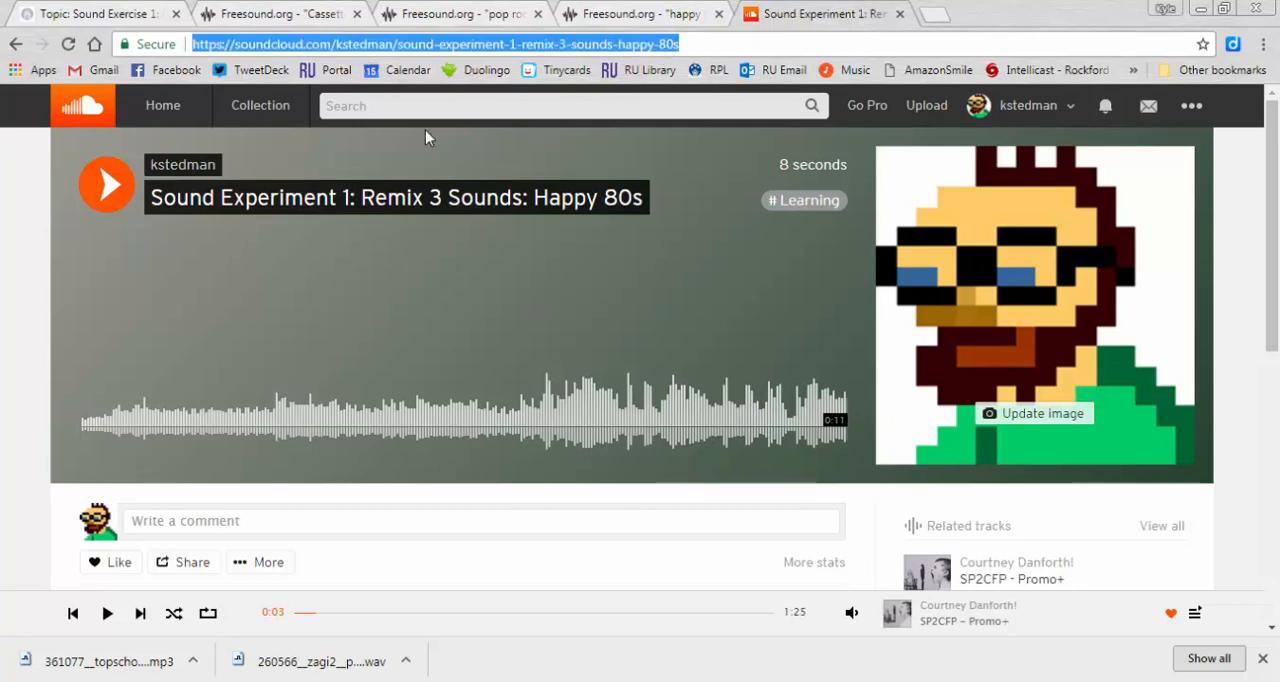
- Switch to the Sound Exercise 1 discussion in Canvas, start a reply, and paste the SoundCloud track link on its own line
click(140, 12)
scroll(545, 296, down, 3)
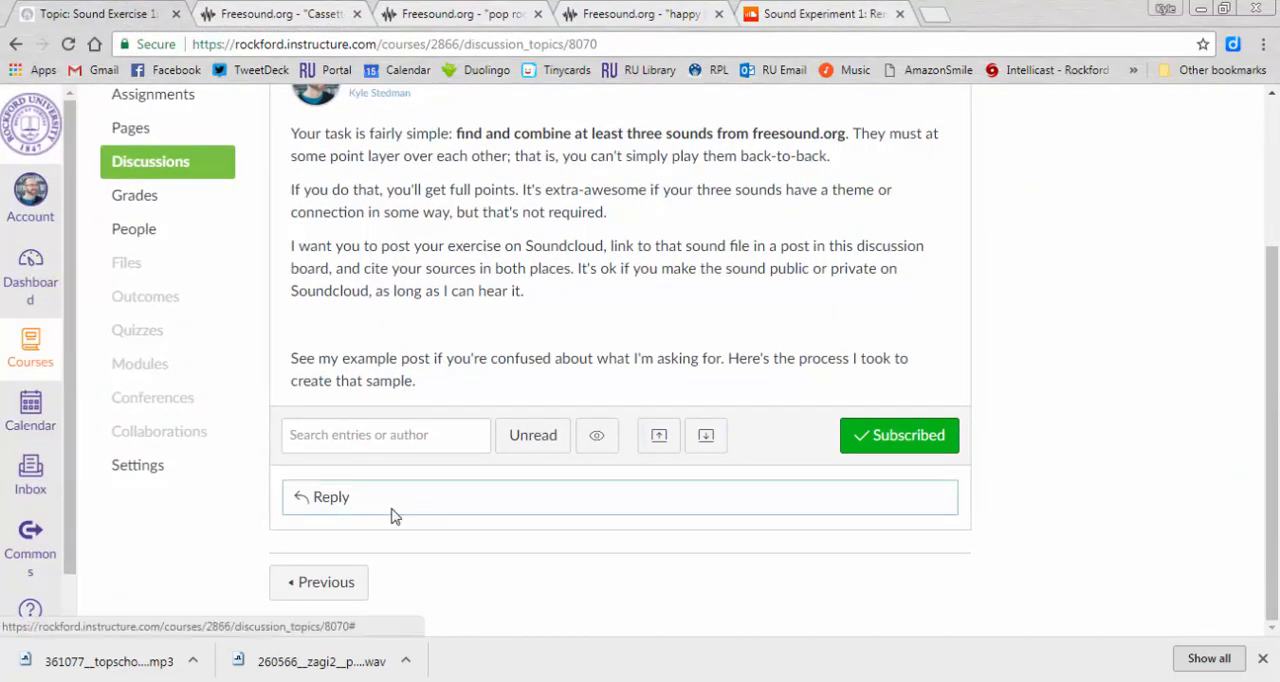
click(393, 508)
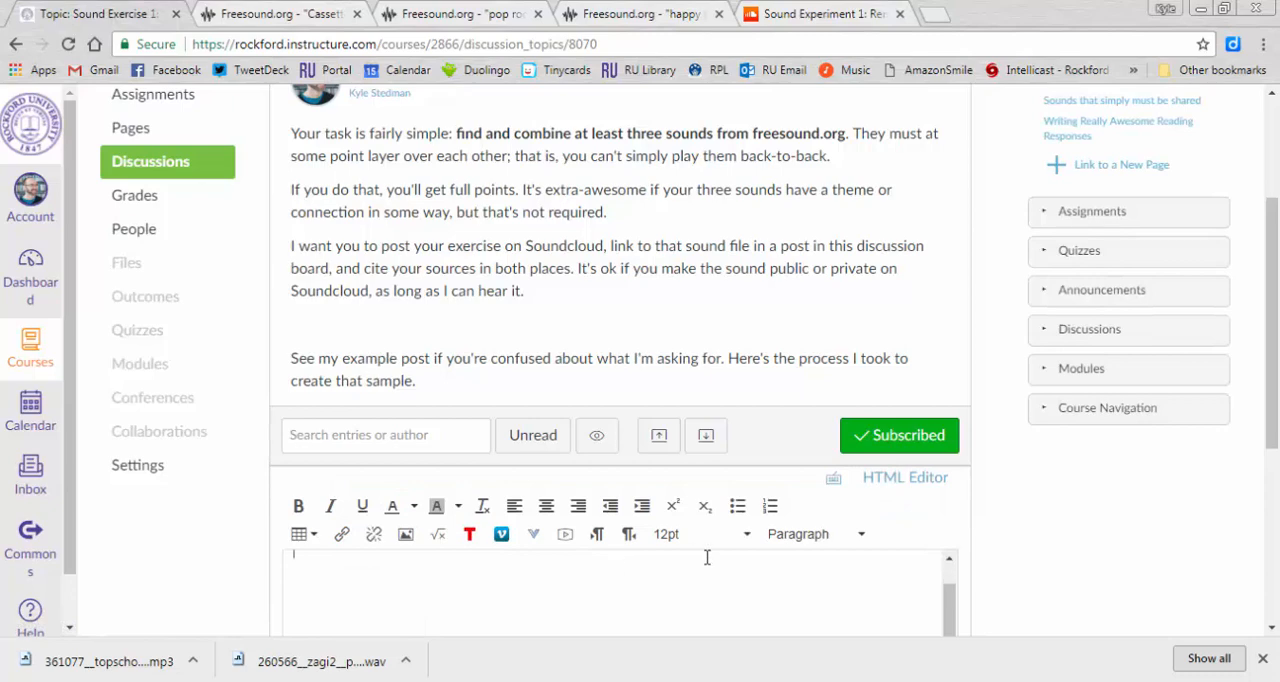
scroll(1045, 535, down, 3)
key(ctrl+v)
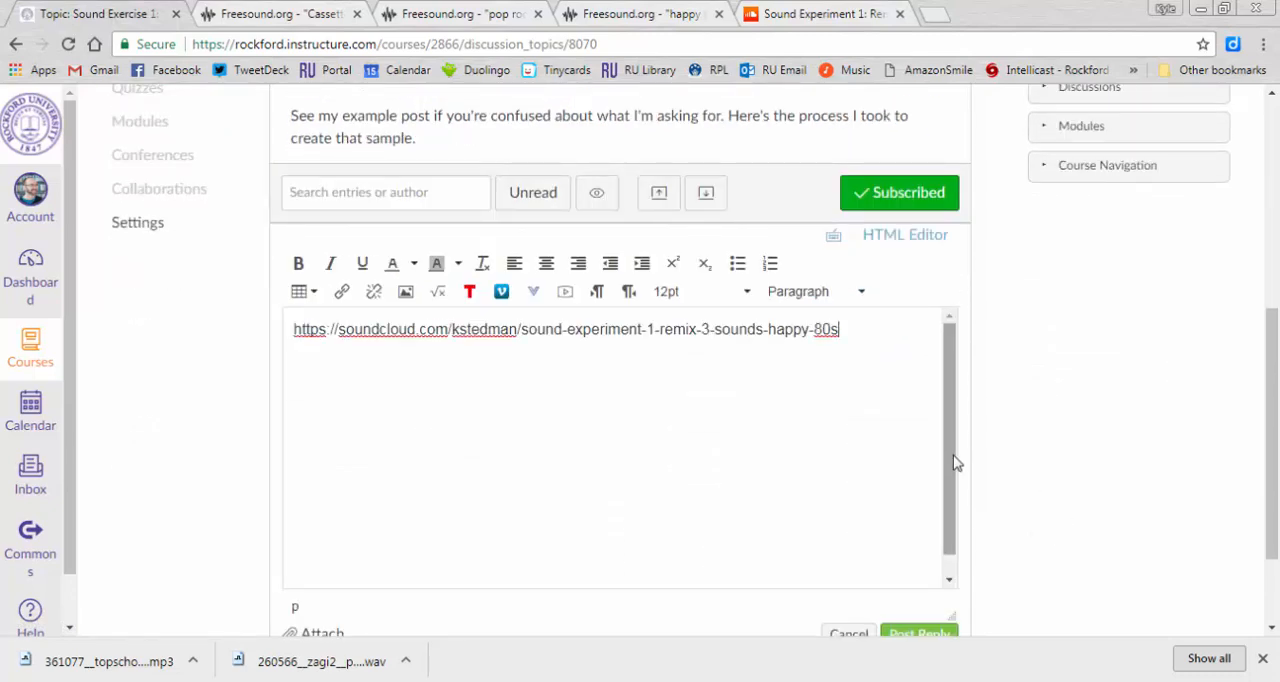
key(Return)
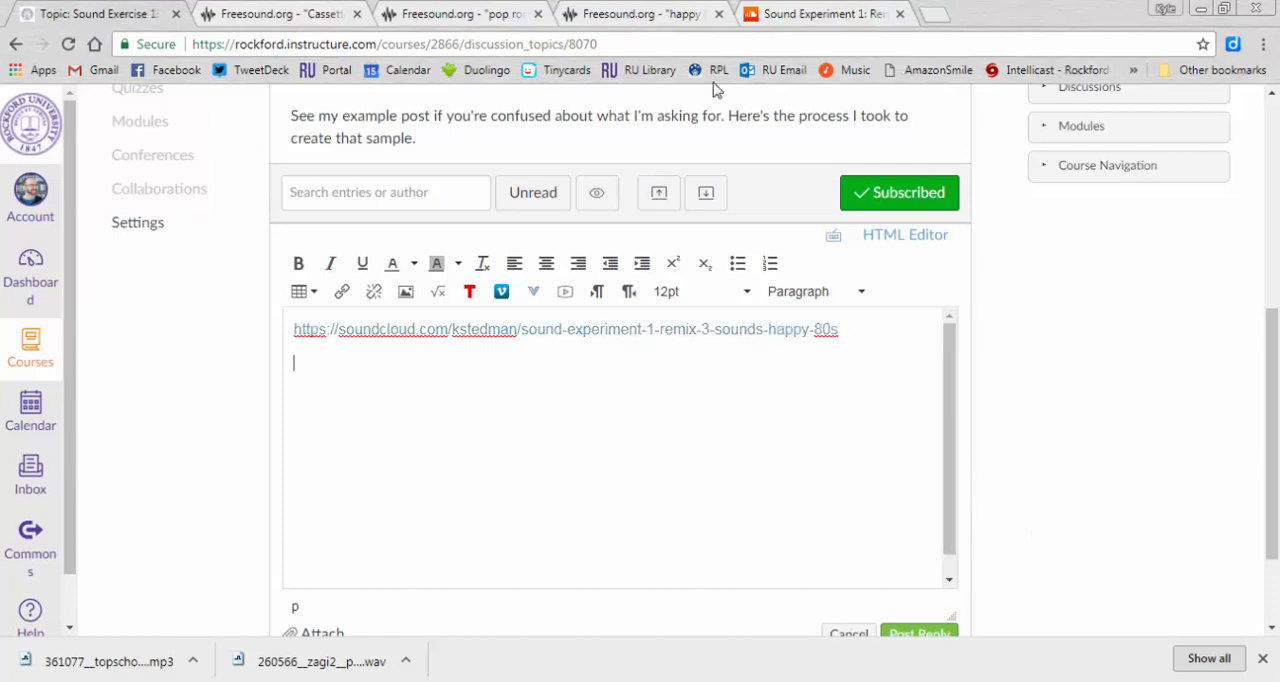
- Copy the three-sound source credits from the SoundCloud track description and paste them below the link in the Canvas reply
click(815, 12)
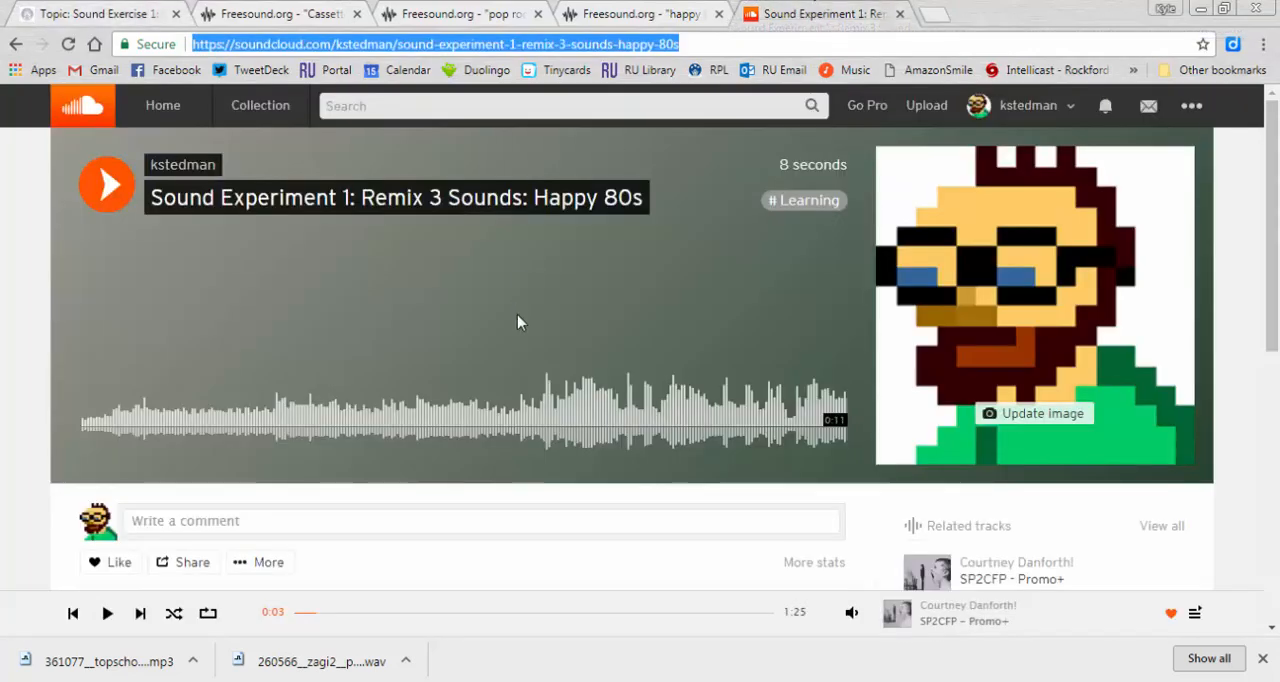
scroll(517, 314, down, 4)
drag(508, 243, 222, 190)
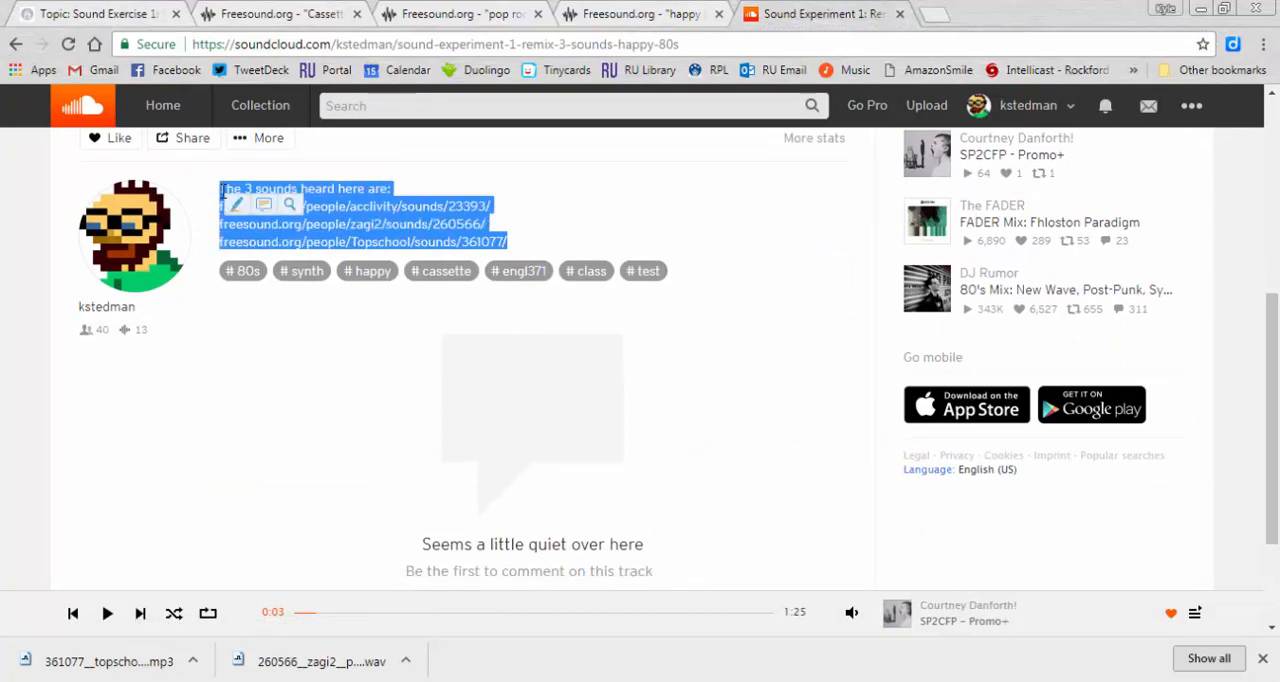
key(ctrl+c)
click(112, 13)
key(ctrl+v)
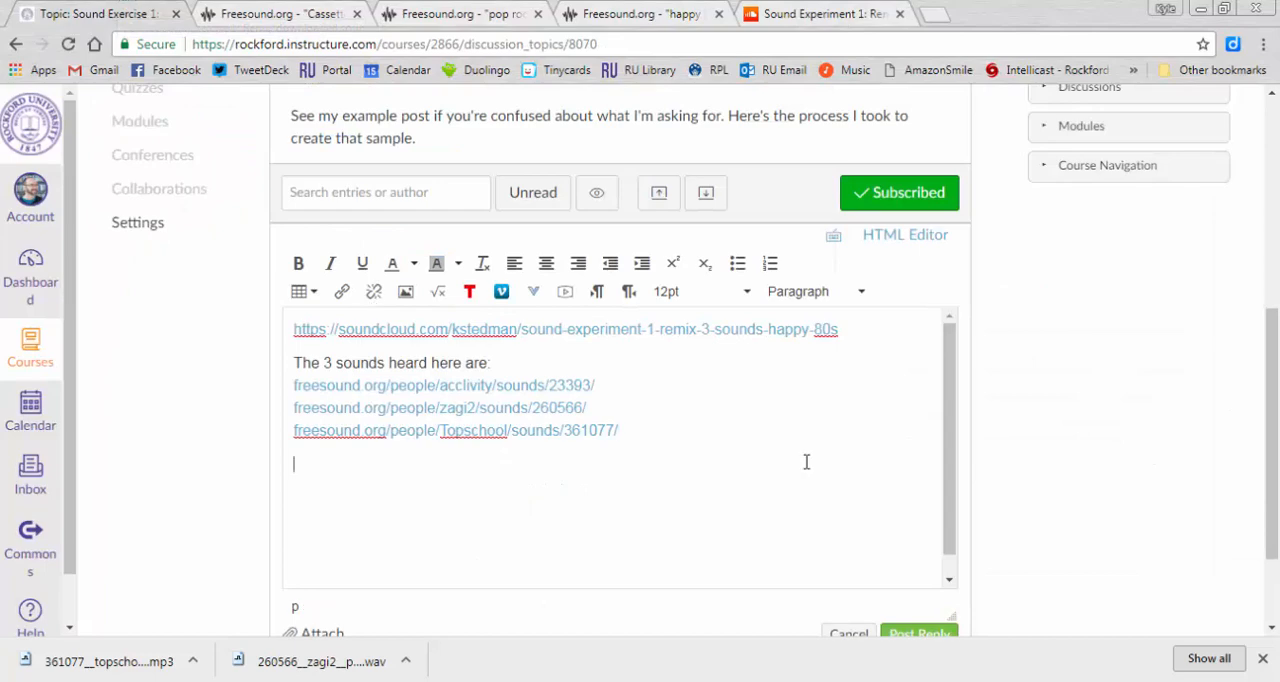
- Add "[Optional extra text] I love the 80s: I love the cassettes, the music, and everything. So that led to this piece." and post the reply
text(Optional extra text)
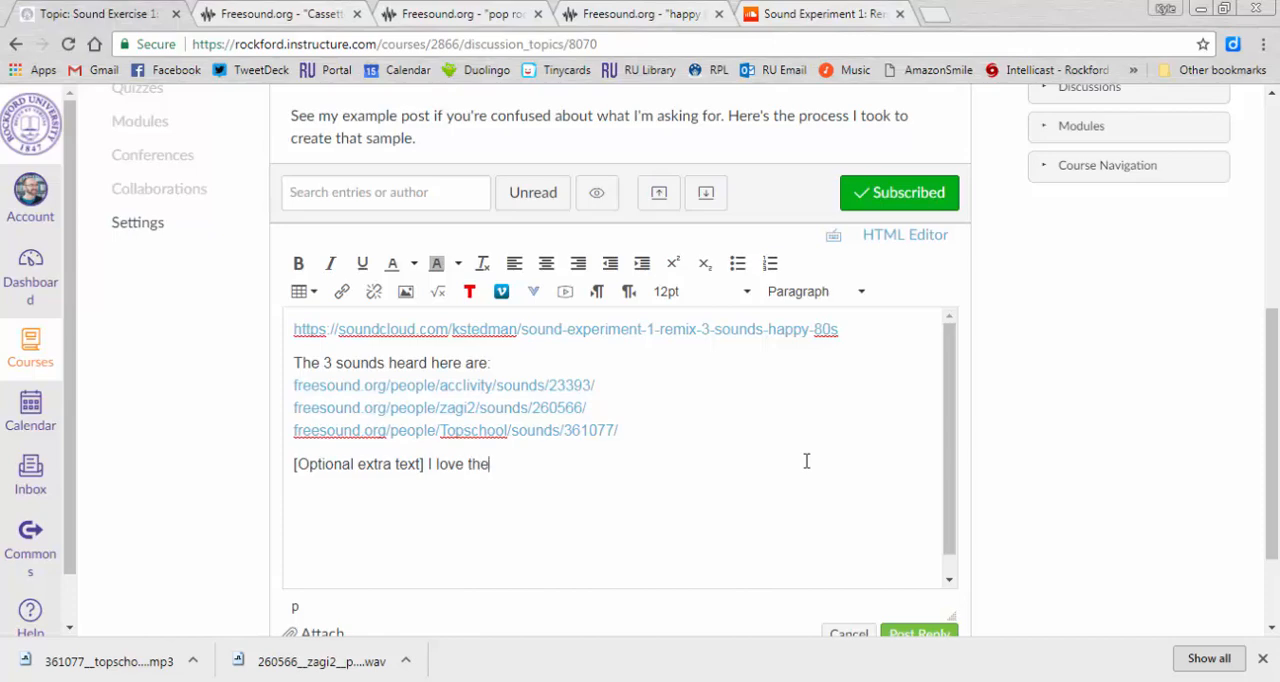
text(I love the cass)
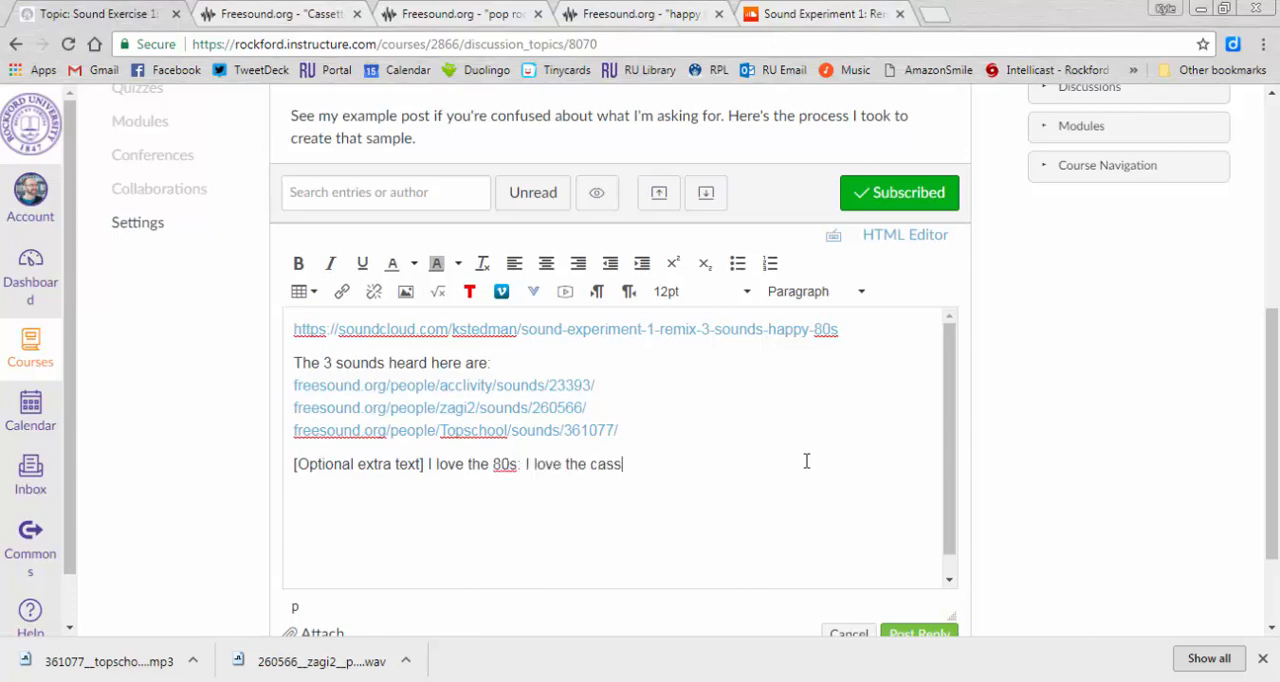
text(ettes, the music)
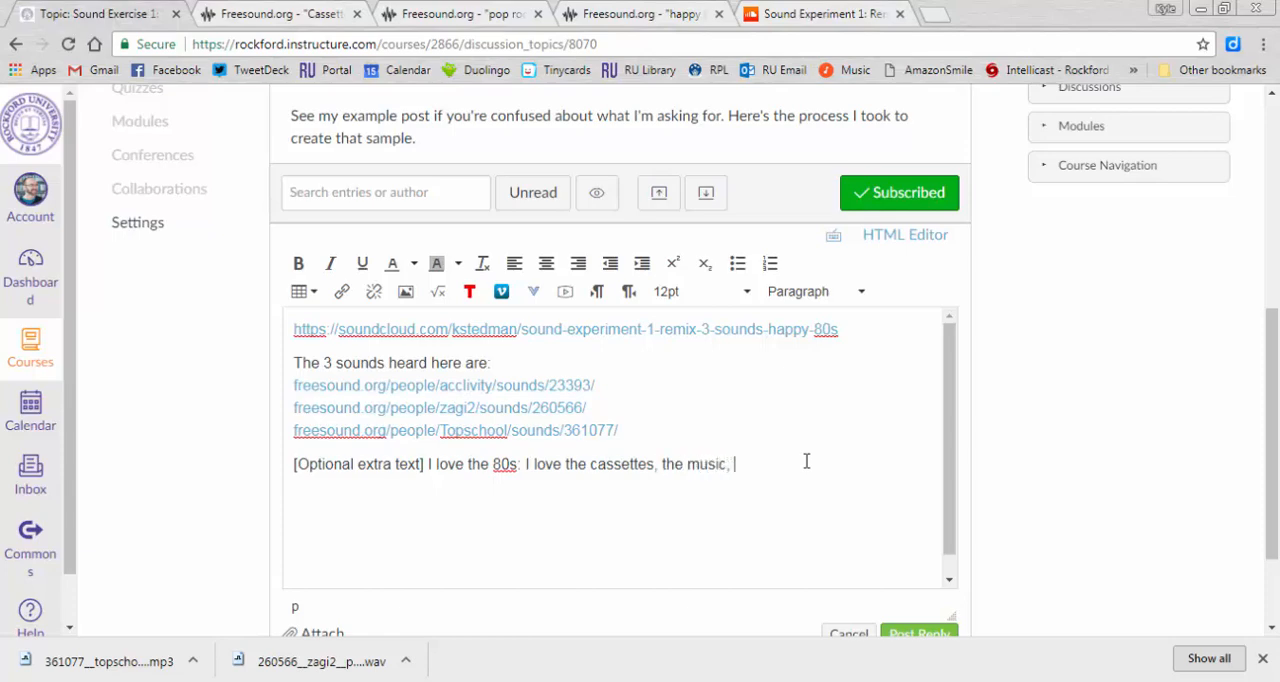
text(, and everything. So that led to this piece.)
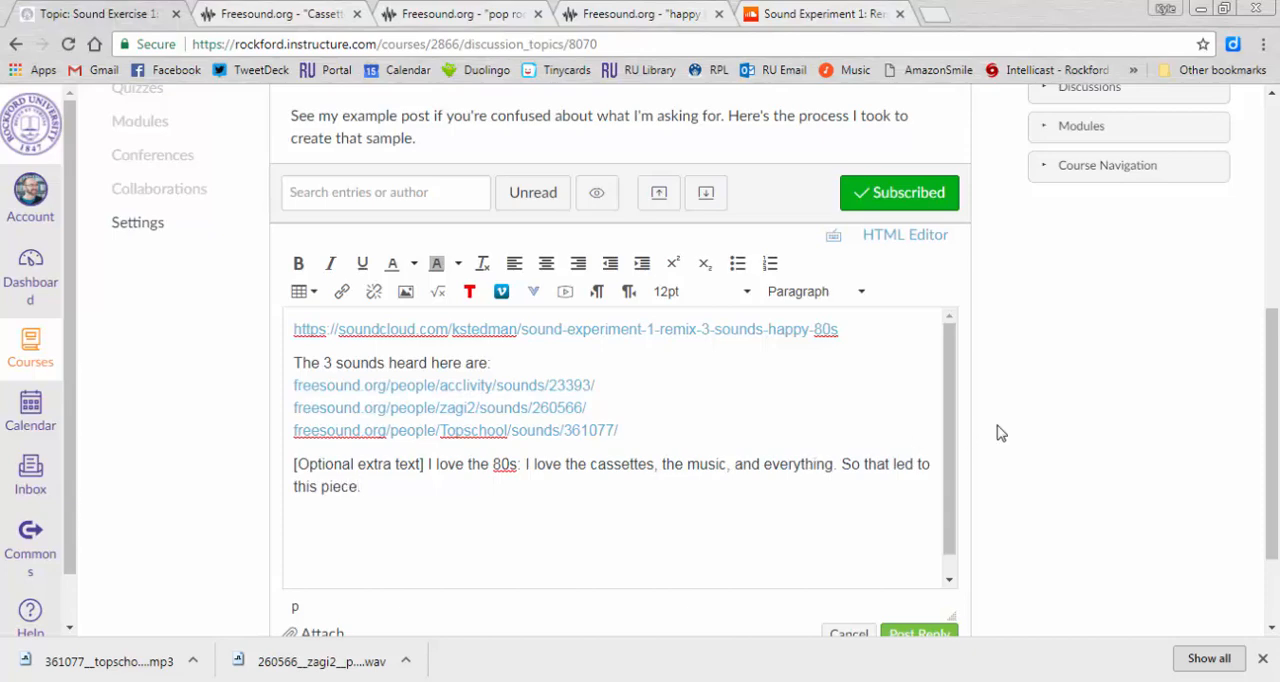
scroll(997, 431, down, 3)
click(941, 513)
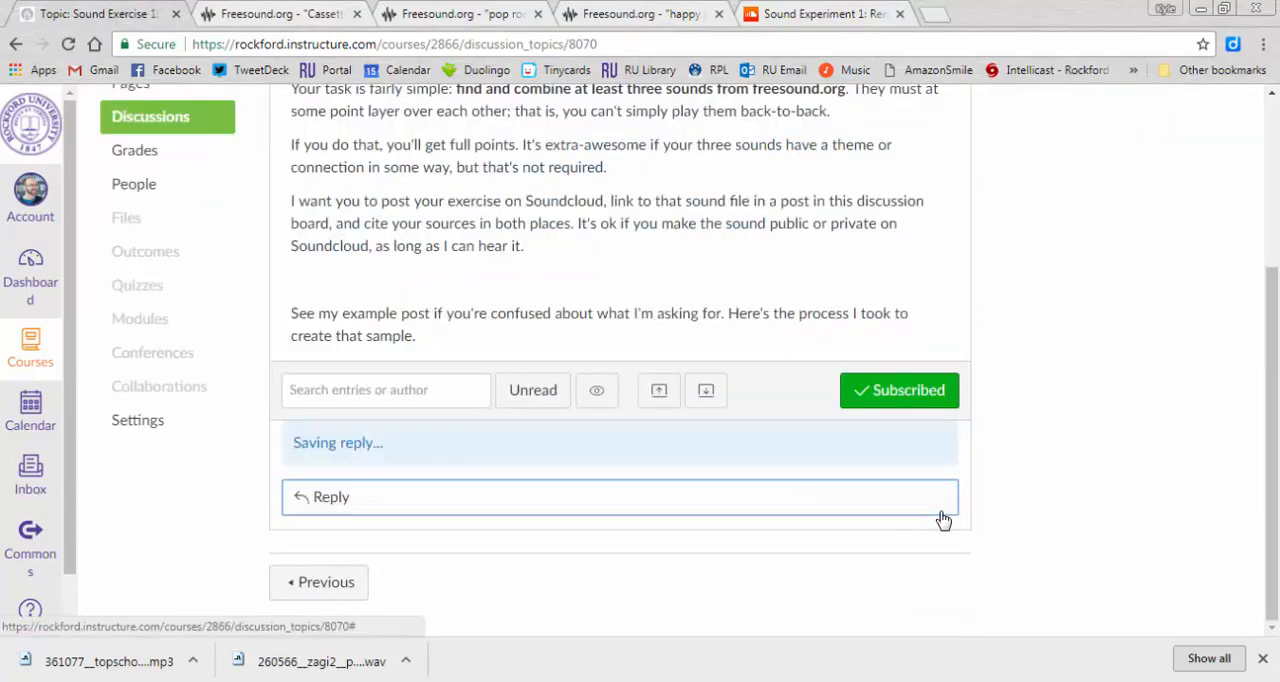